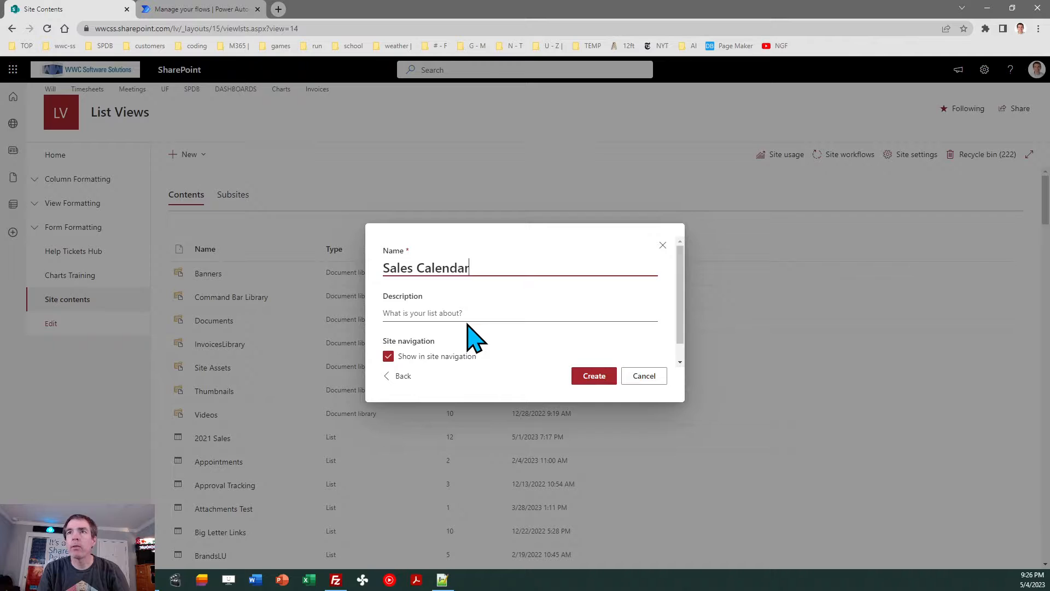
# Create the Sales Calendar list and add a required date and time column named Start that includes the time
pyautogui.click(591, 375)
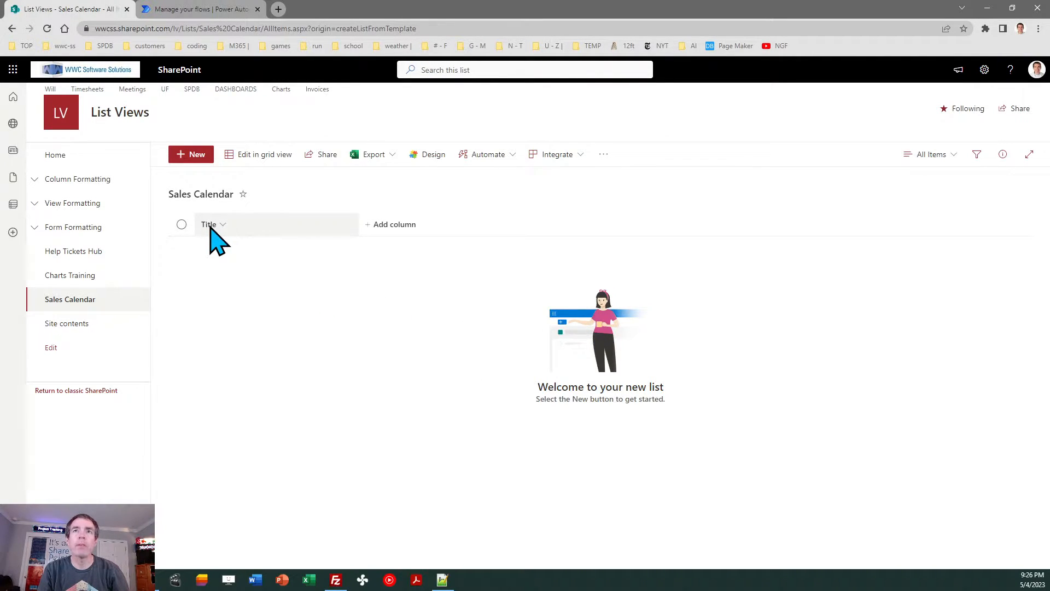
pyautogui.click(387, 226)
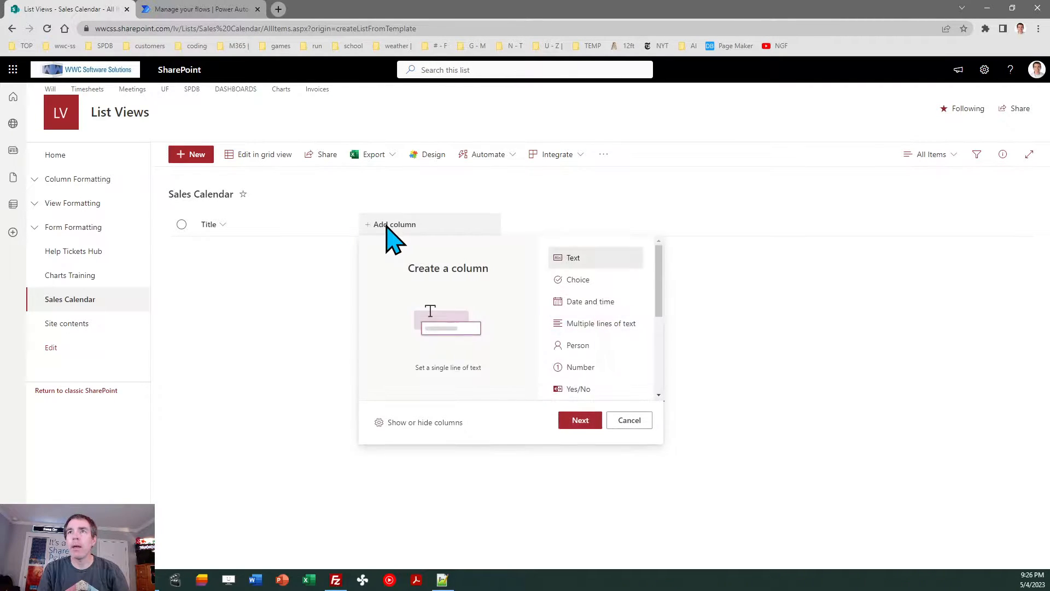
pyautogui.click(573, 302)
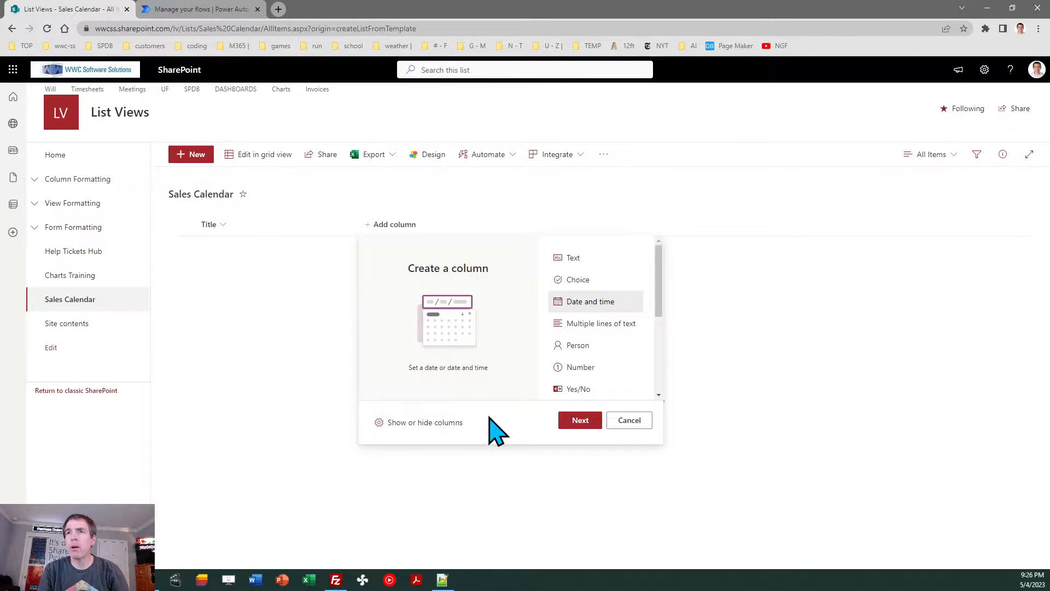
pyautogui.click(579, 423)
pyautogui.write('Start')
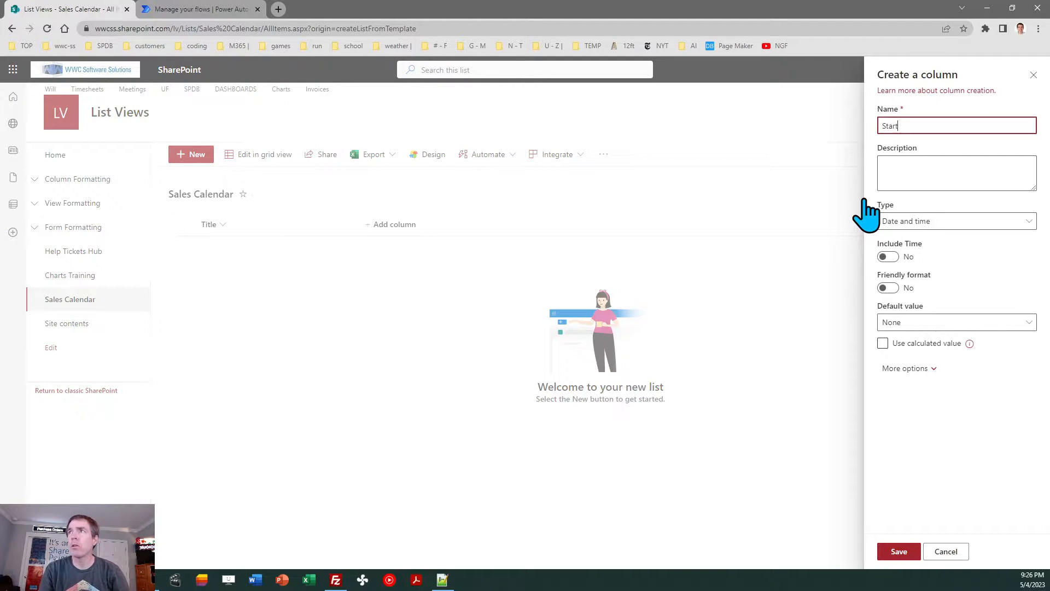
pyautogui.click(889, 257)
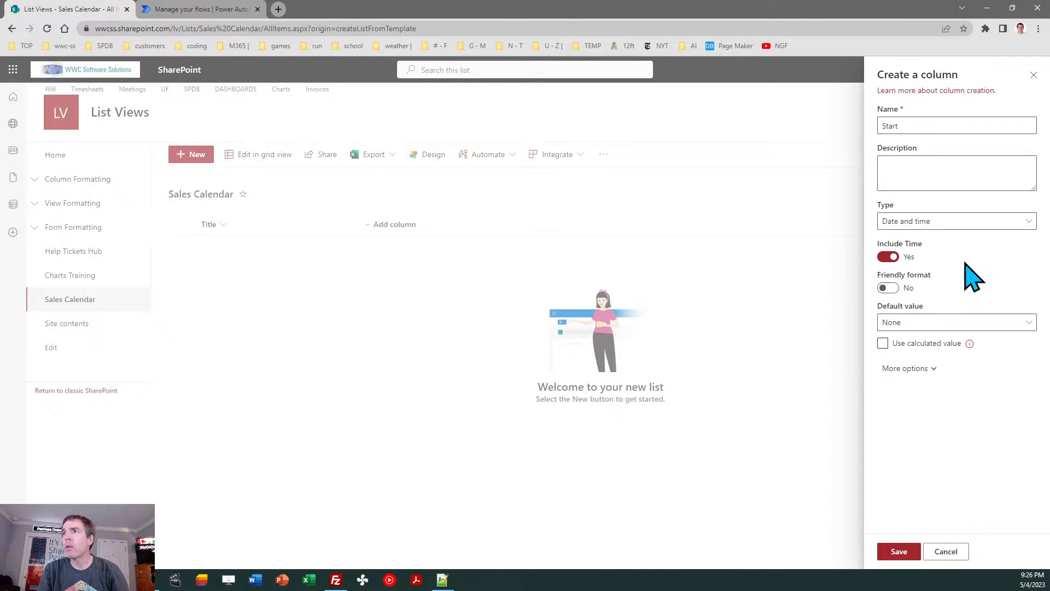
pyautogui.click(919, 369)
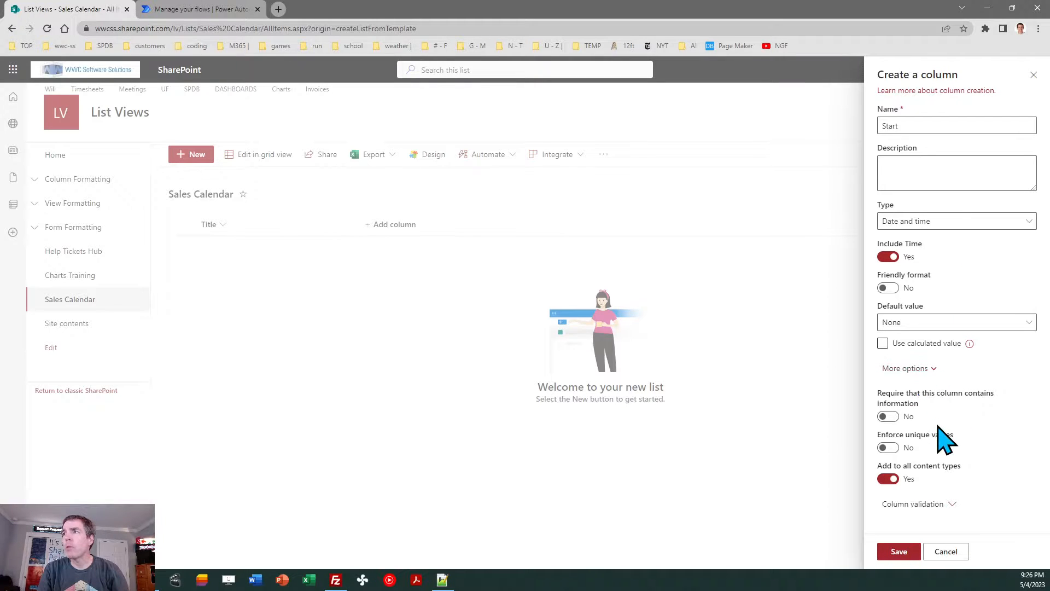
pyautogui.click(887, 417)
pyautogui.click(903, 551)
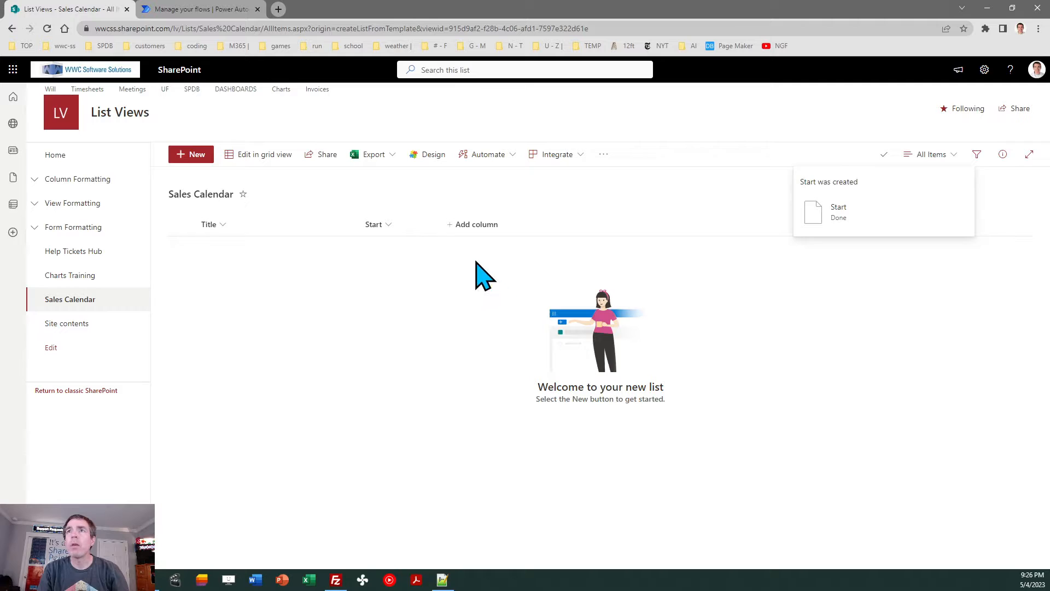
# Add a required date and time column named End to the list, with the time included
pyautogui.click(474, 236)
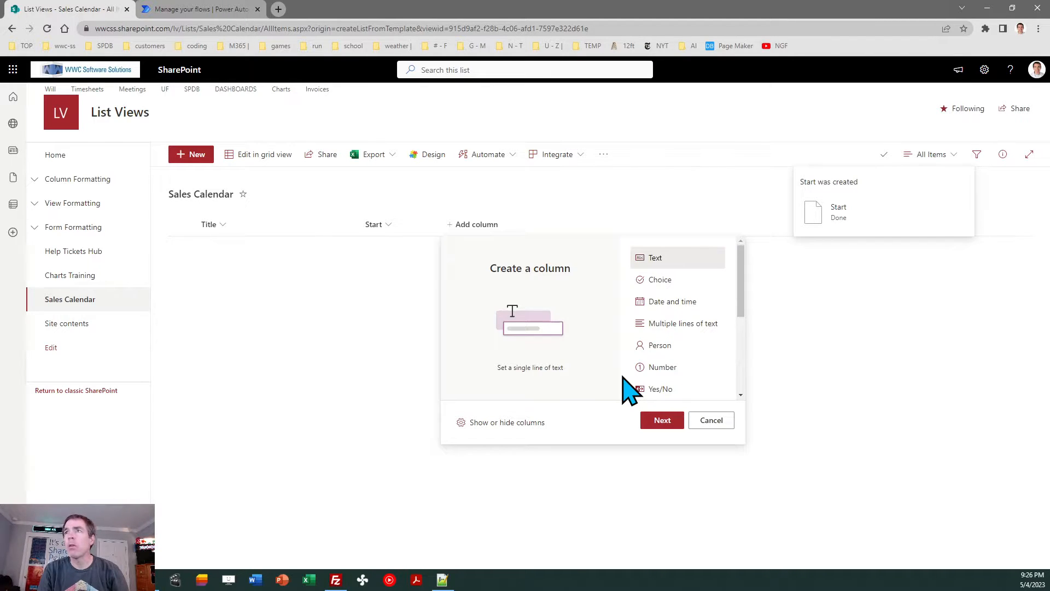
pyautogui.click(662, 301)
pyautogui.click(667, 421)
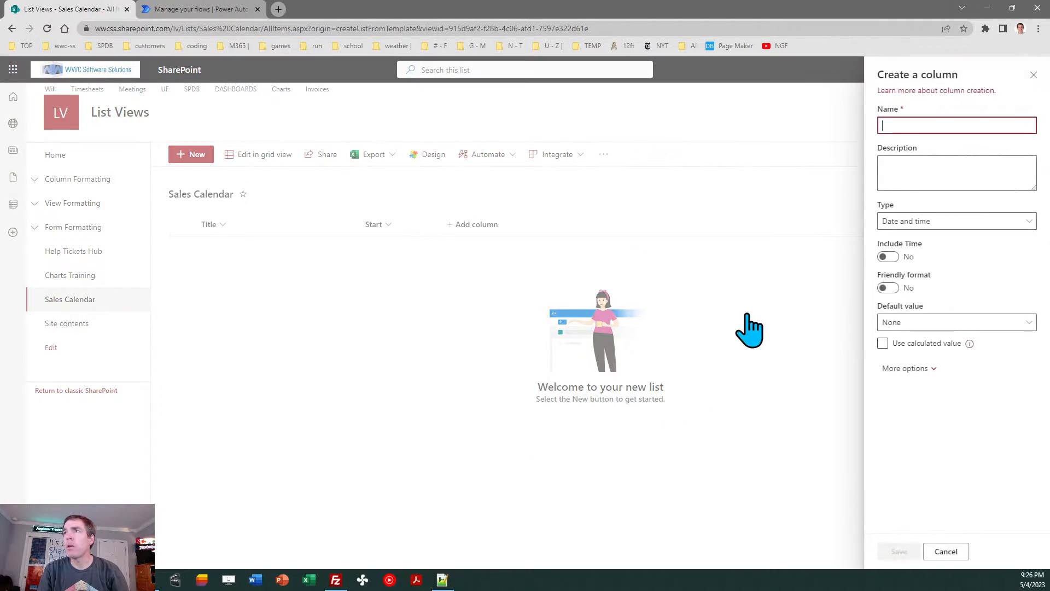
pyautogui.write('End')
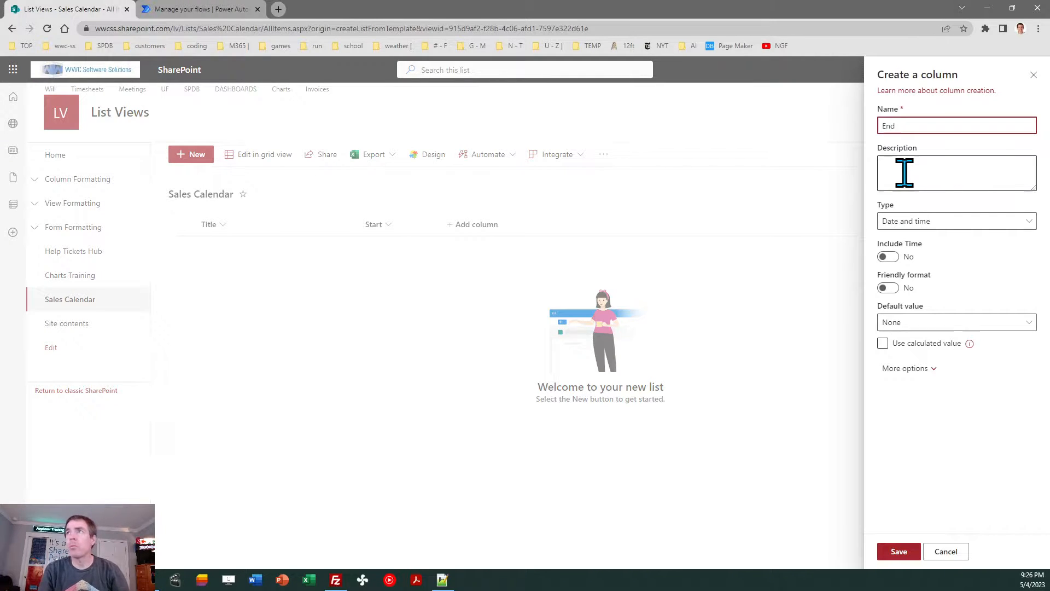
pyautogui.click(891, 259)
pyautogui.click(909, 369)
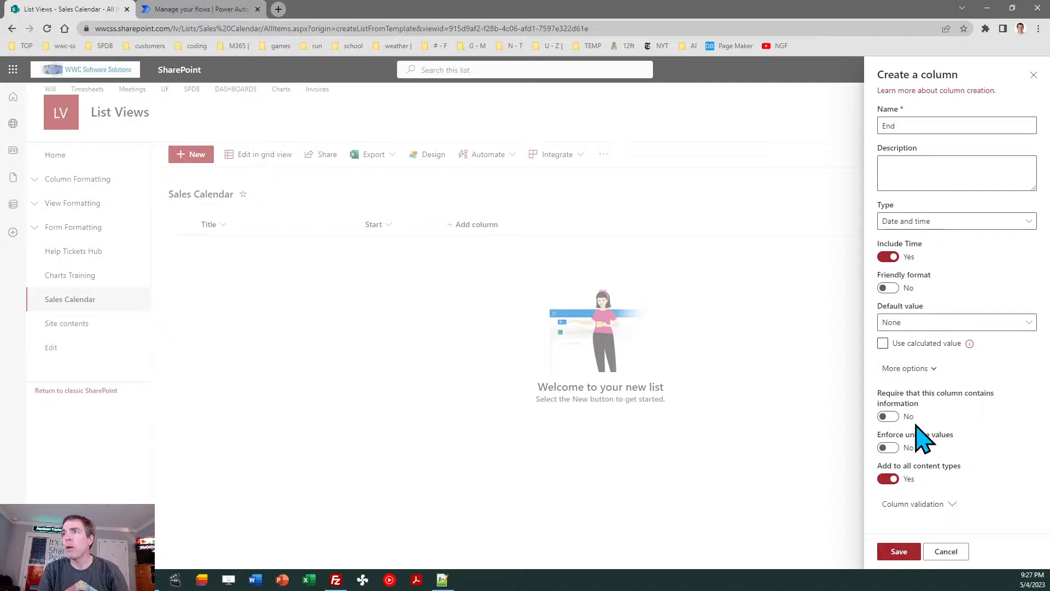
pyautogui.click(888, 417)
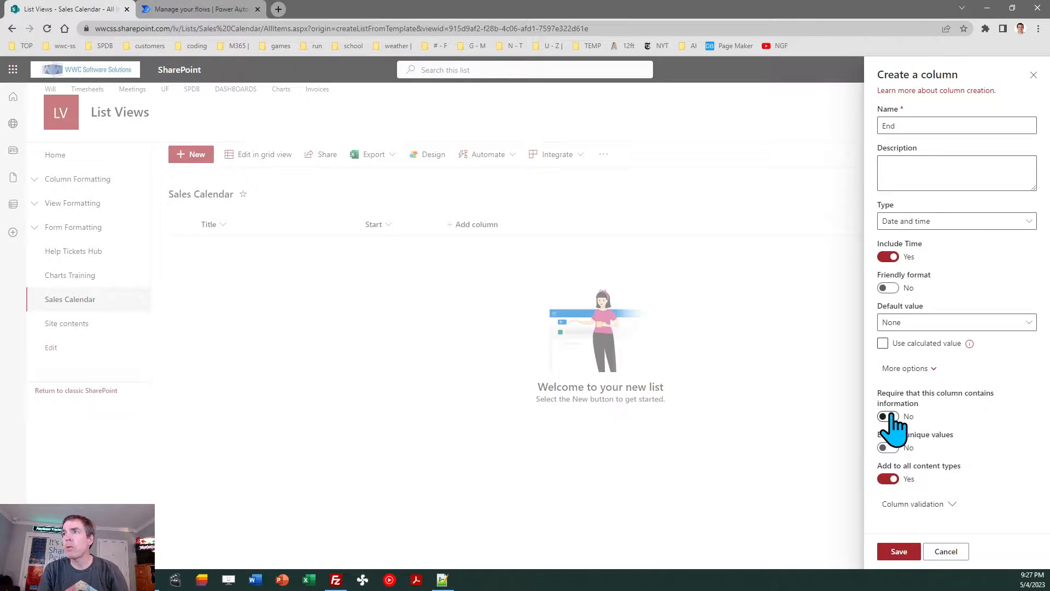
pyautogui.click(900, 552)
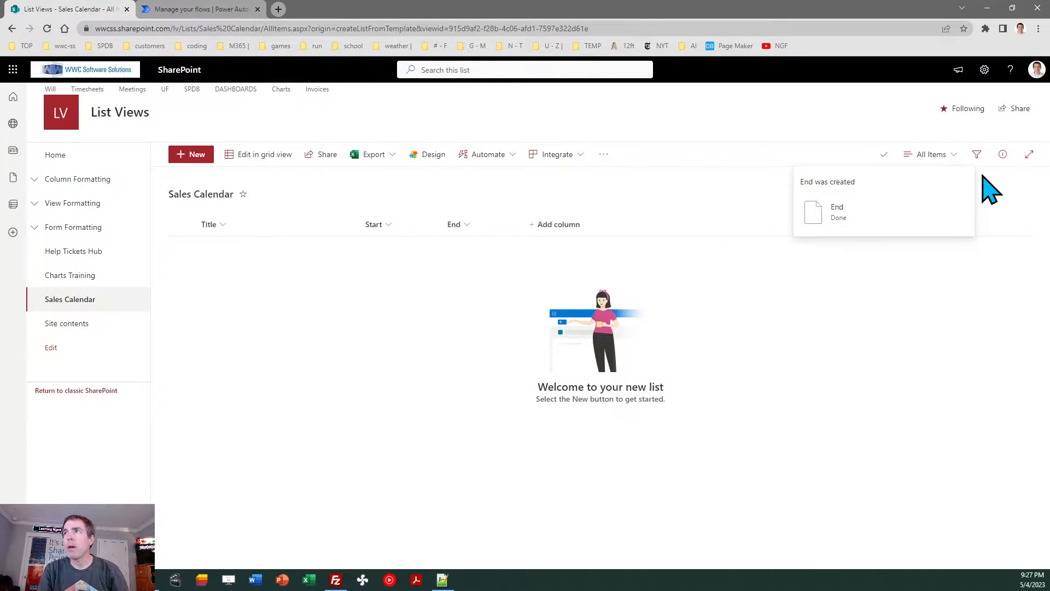
# Create a new calendar view named Calendar, using Start as the start date and End as the end date
pyautogui.click(955, 159)
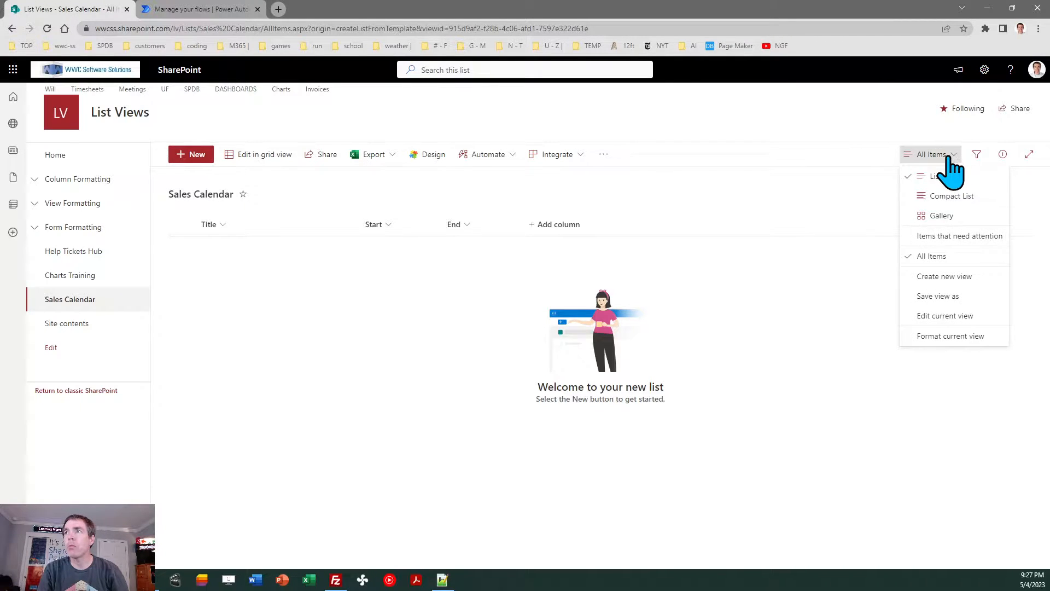
pyautogui.click(952, 278)
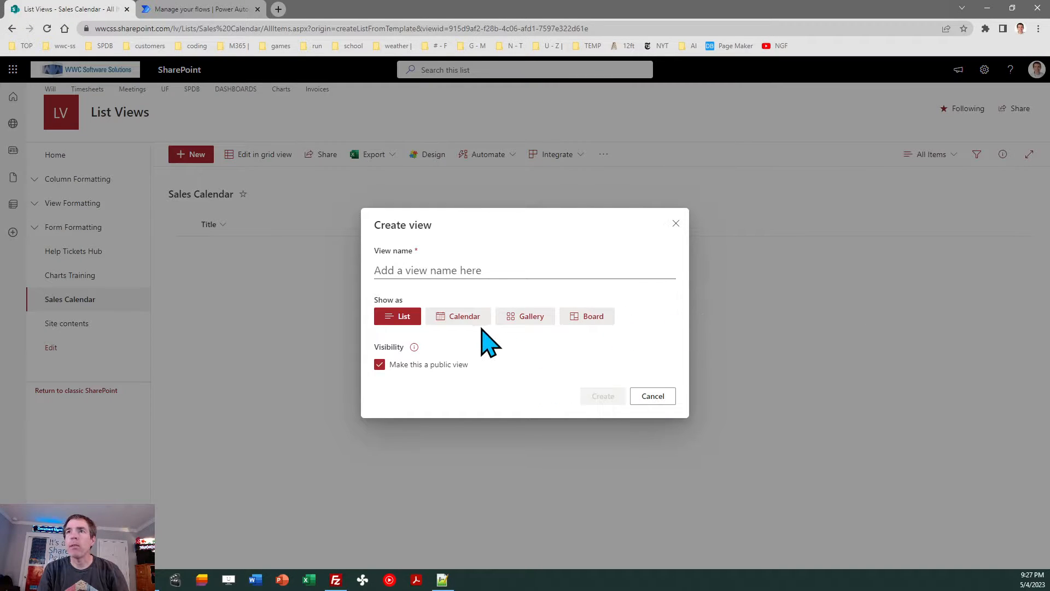
pyautogui.click(458, 317)
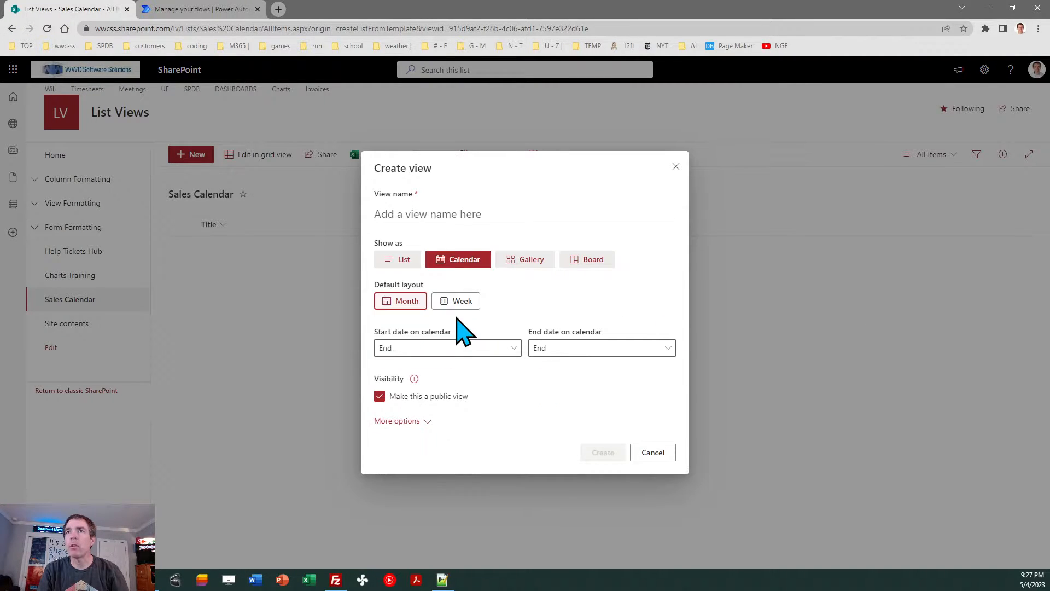
pyautogui.click(429, 213)
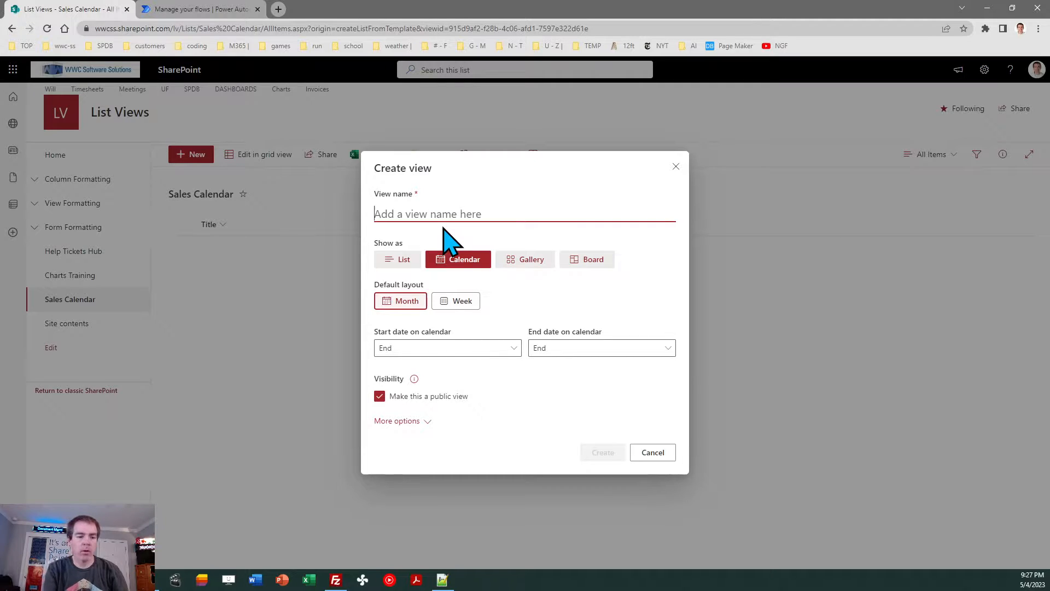
pyautogui.write('Calndar')
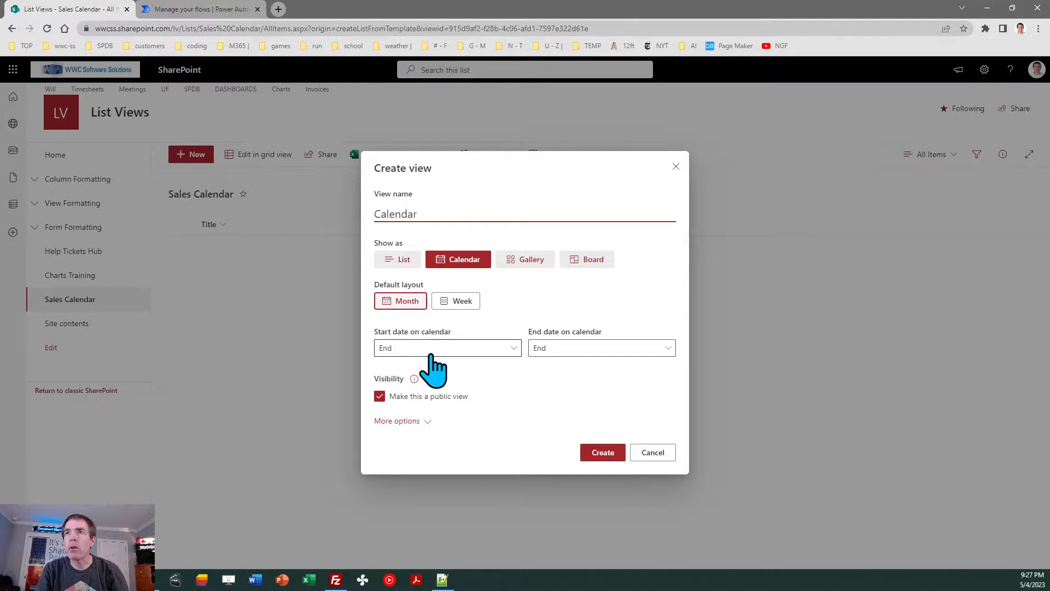
pyautogui.click(463, 352)
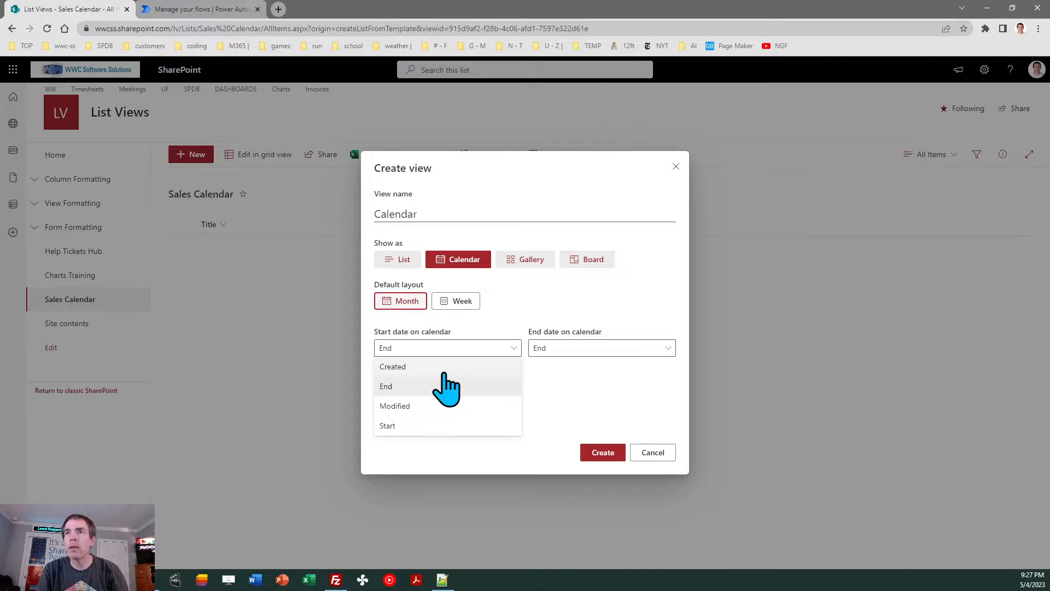
pyautogui.click(440, 425)
pyautogui.click(580, 350)
pyautogui.click(580, 350)
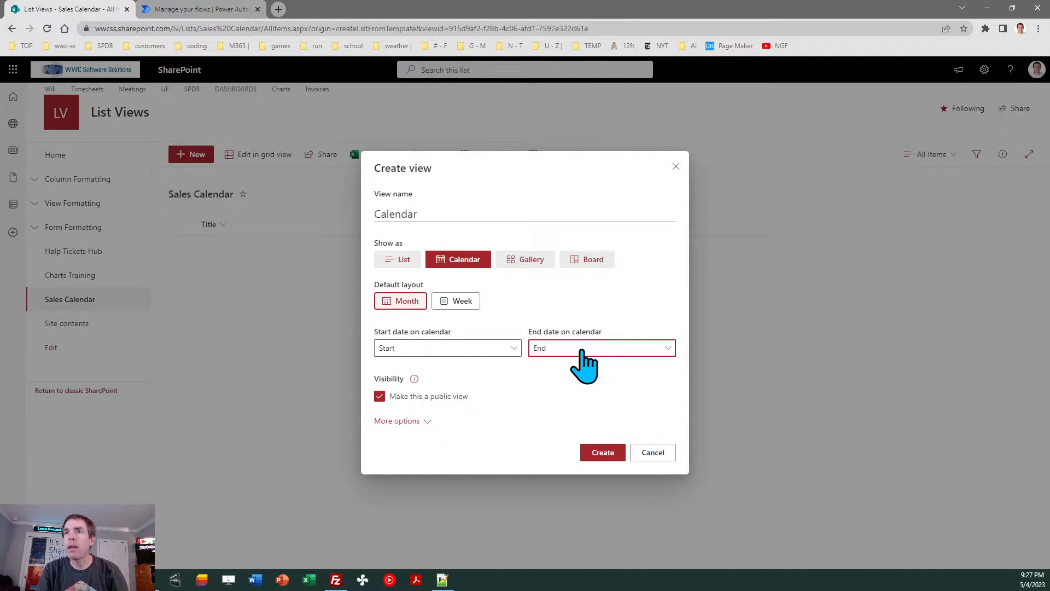
pyautogui.click(425, 422)
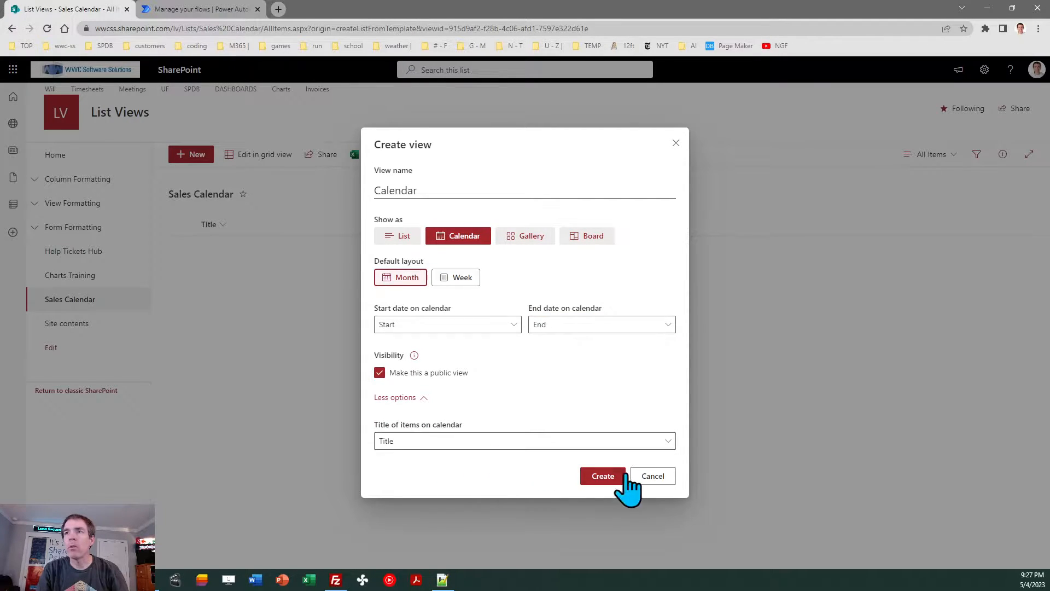
pyautogui.click(599, 477)
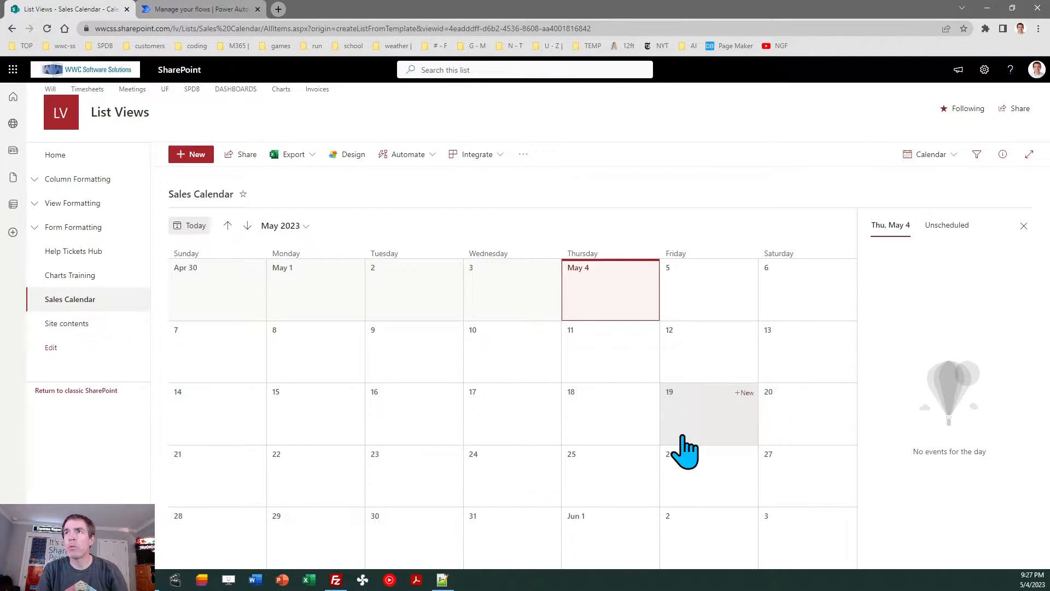
# Begin a new calendar item on May 5 with the title Cinco De Mayo Party
pyautogui.click(704, 307)
pyautogui.click(747, 269)
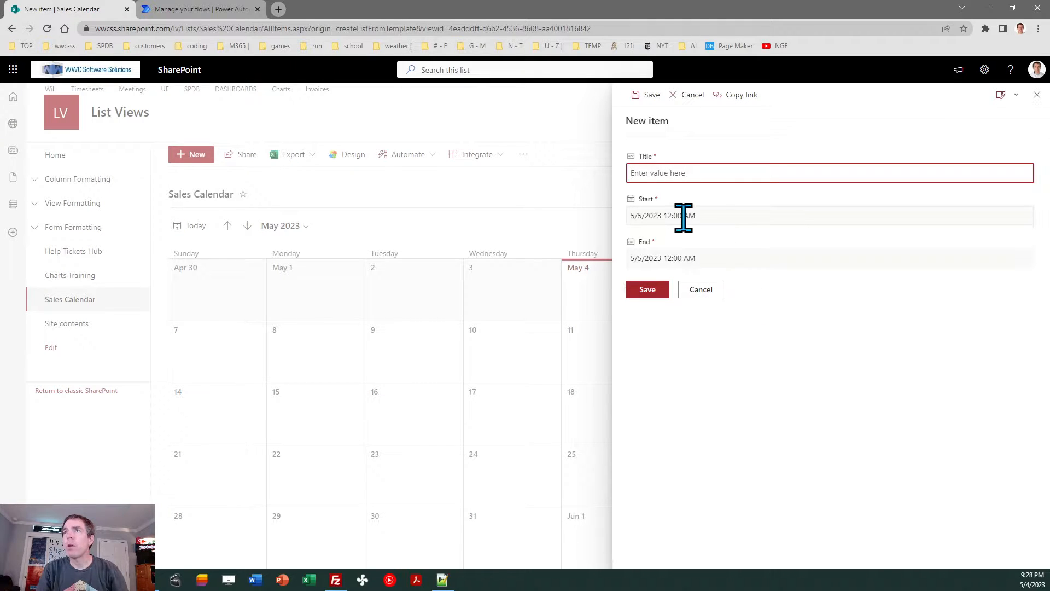
pyautogui.write('Cinco De Ma')
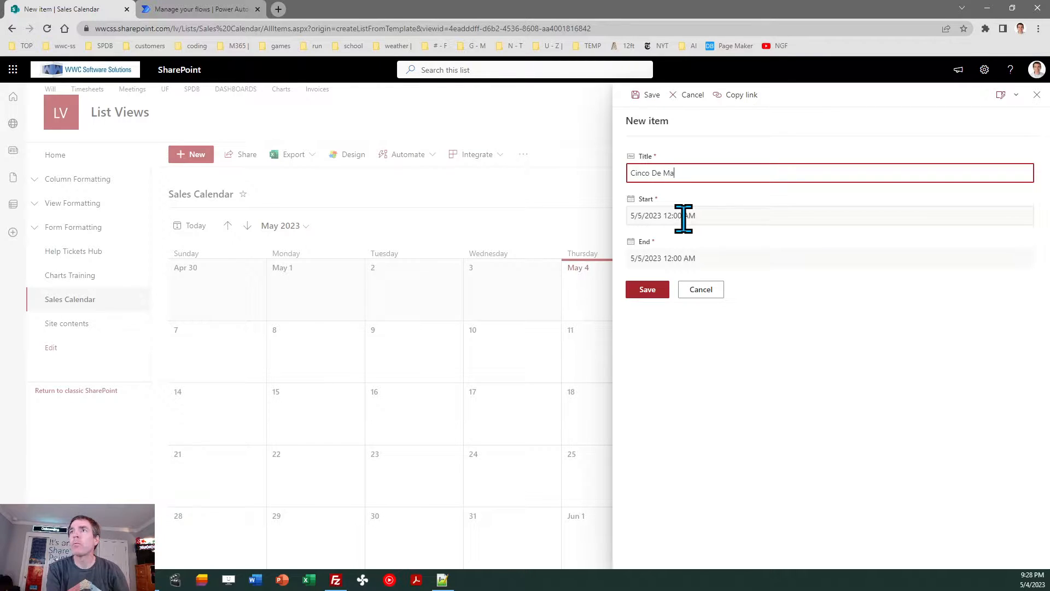
pyautogui.write('yo Pa')
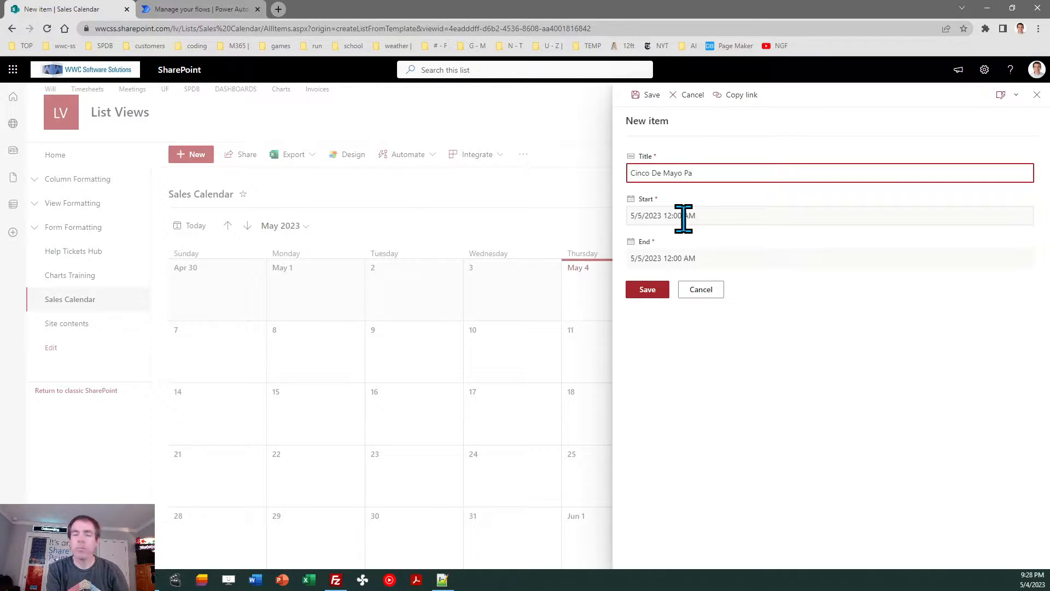
pyautogui.write('rty')
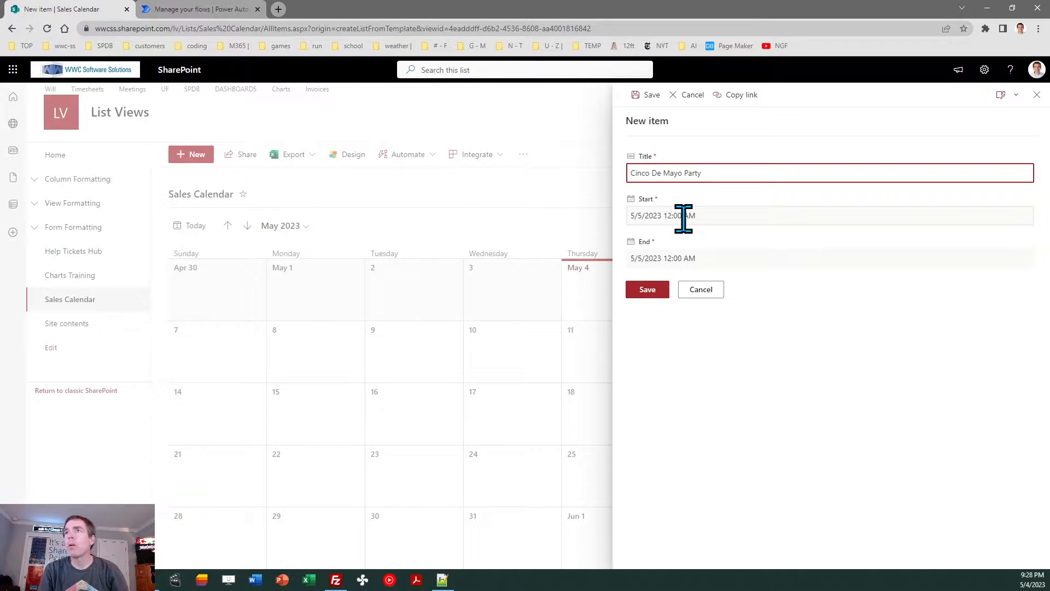
# Set the item's start time to 04:00 PM and end time to 05:00 PM on 5/5/2023, and save it
pyautogui.click(708, 216)
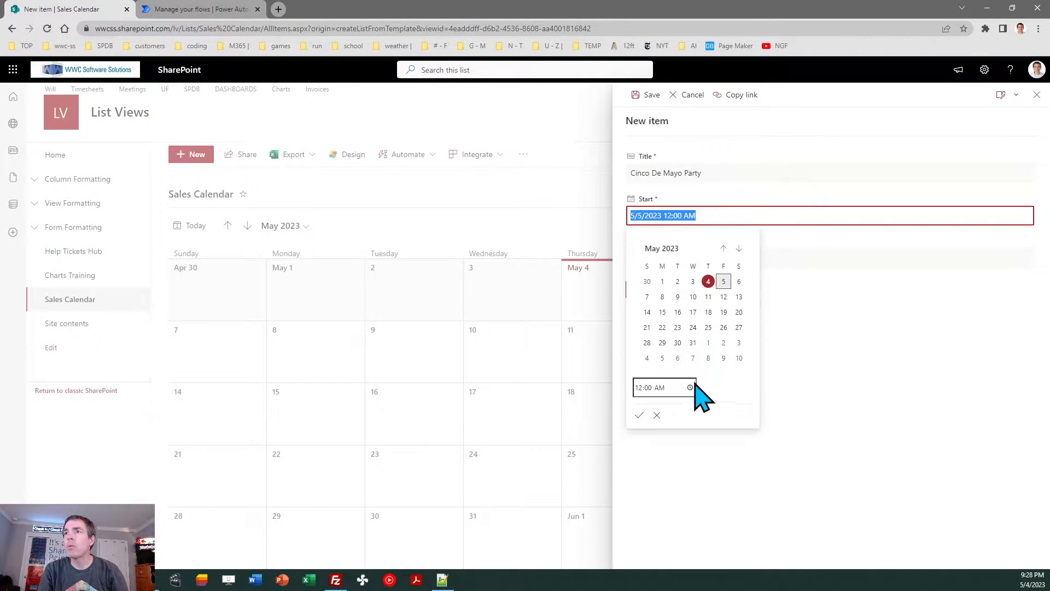
pyautogui.click(642, 387)
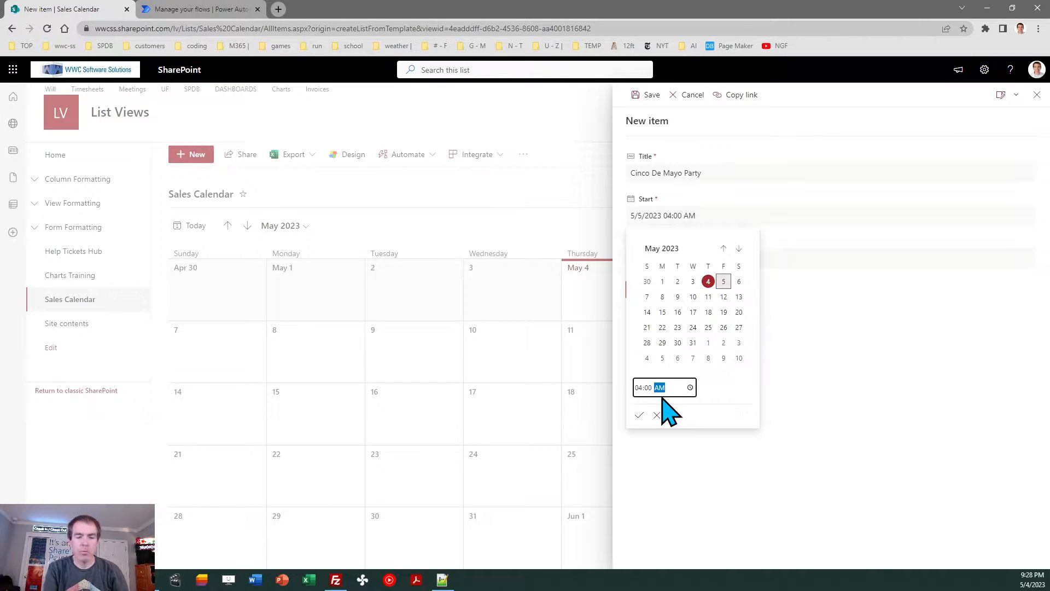
pyautogui.click(639, 415)
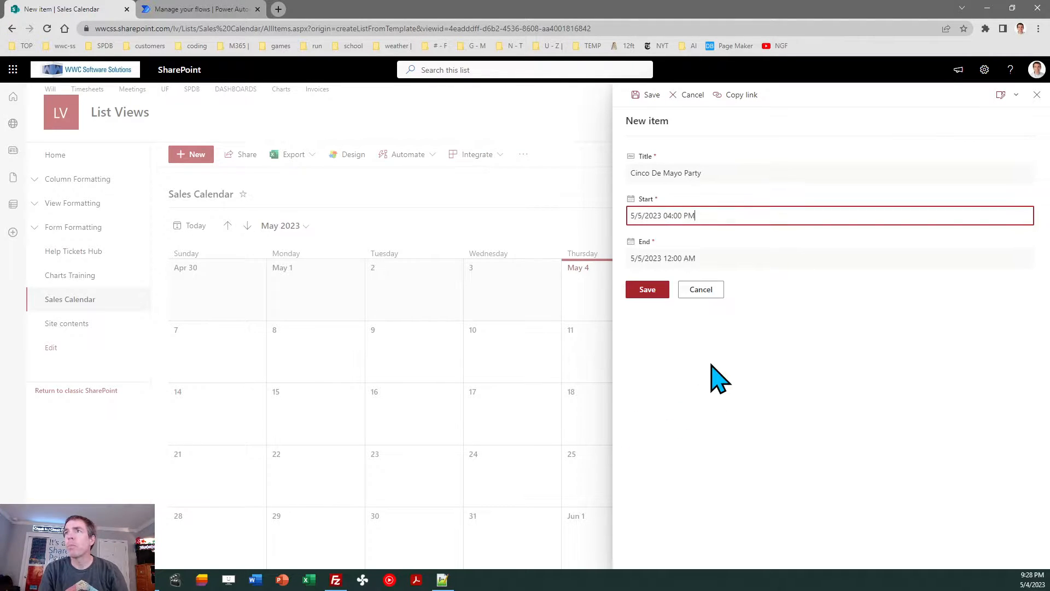
pyautogui.click(684, 259)
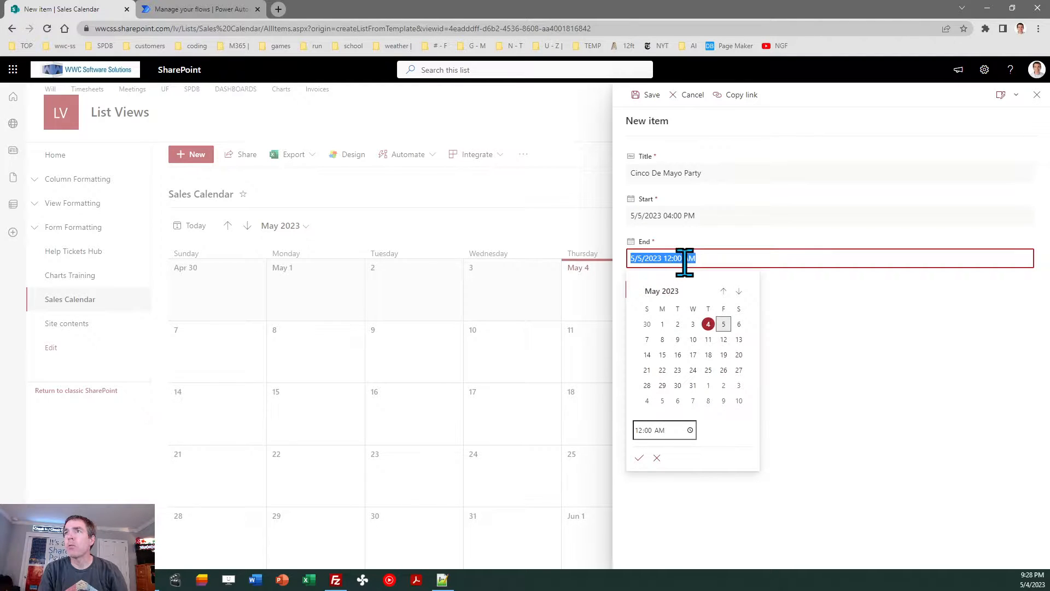
pyautogui.click(650, 433)
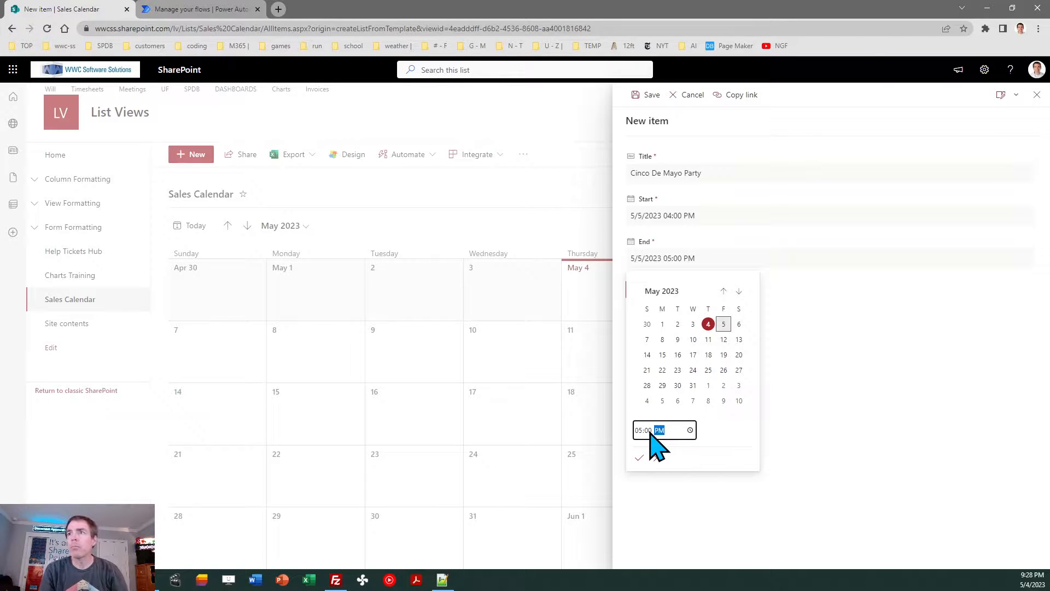
pyautogui.click(639, 458)
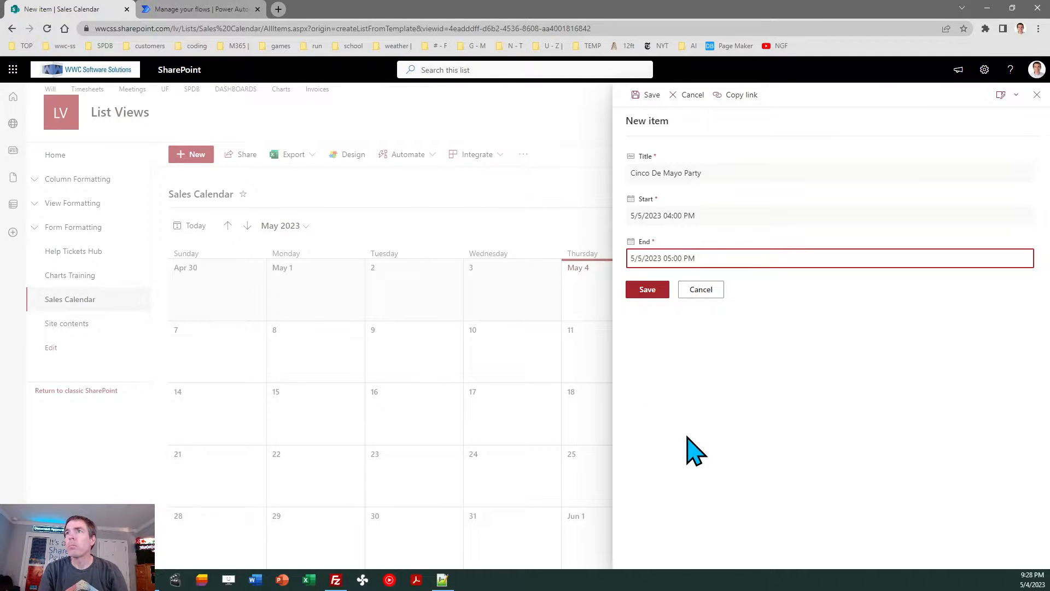
pyautogui.click(651, 292)
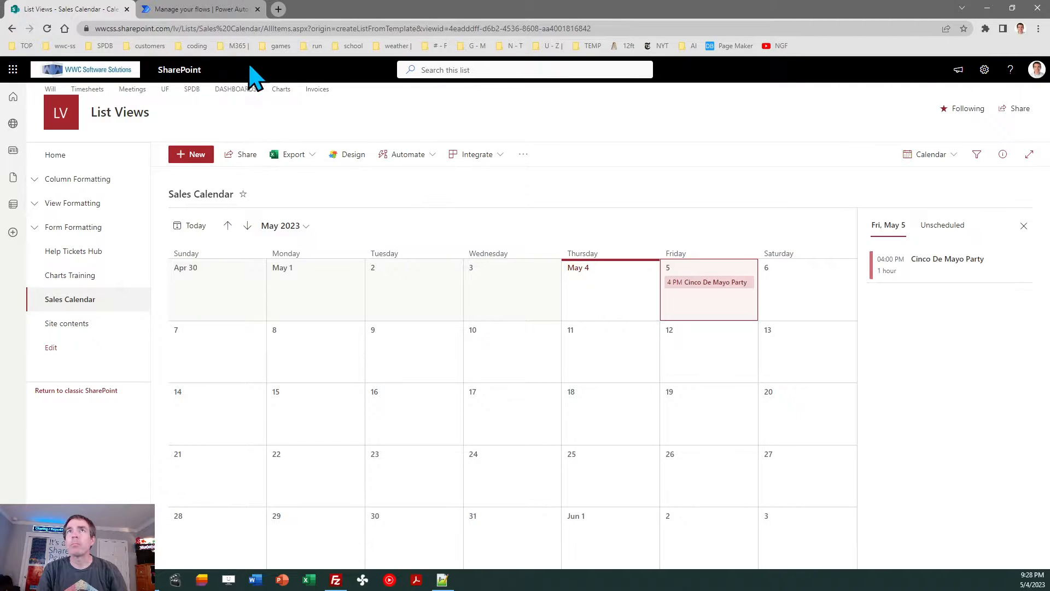
# Switch to the flows page in Power Automate and dismiss the feedback survey
pyautogui.click(196, 10)
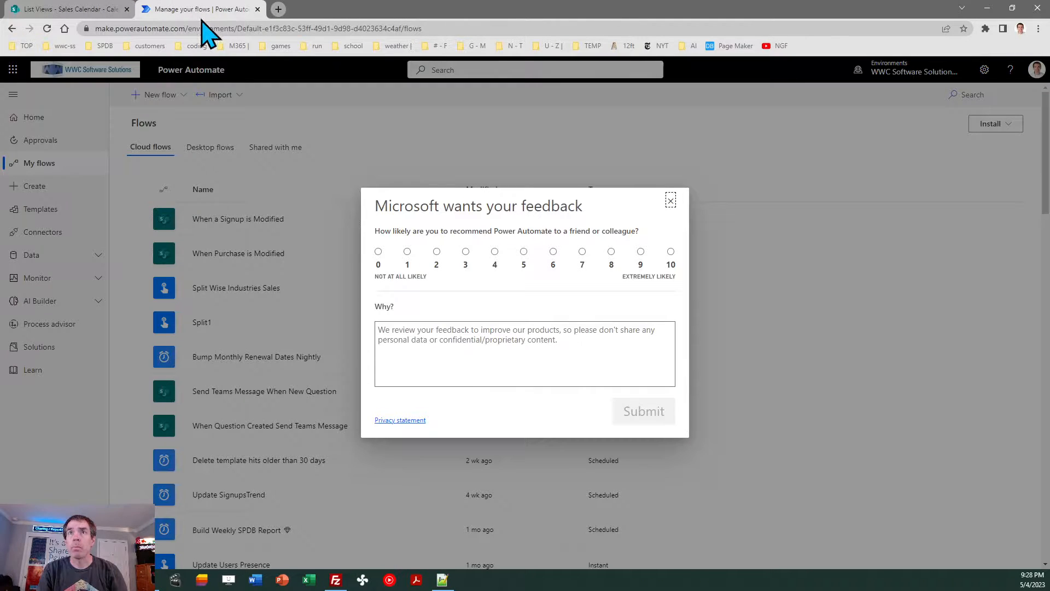
pyautogui.click(671, 201)
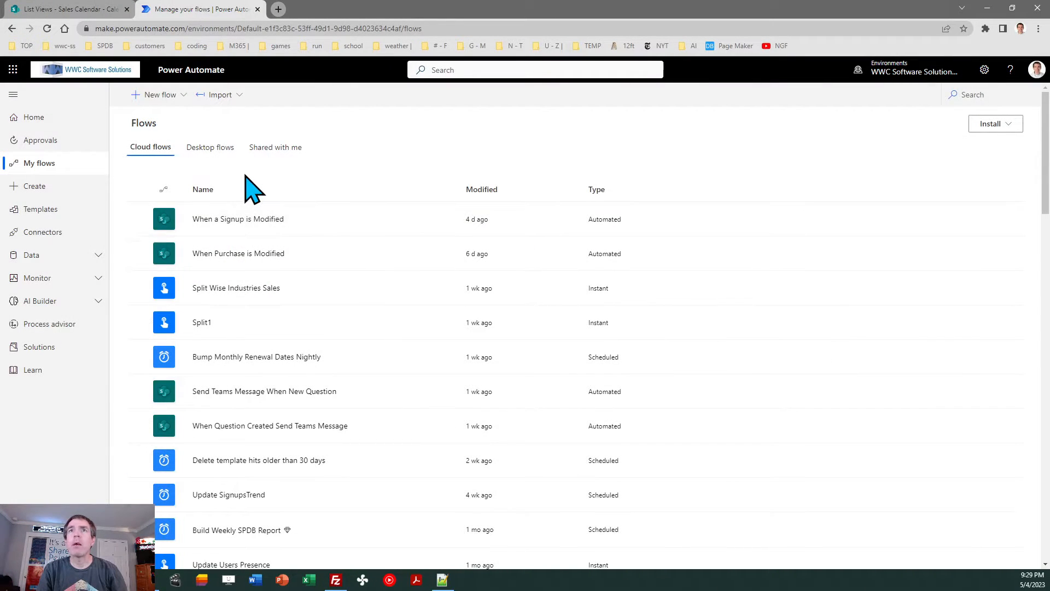
# Start an automated cloud flow, skipping the initial trigger setup, and use SharePoint's For a selected item trigger
pyautogui.click(163, 98)
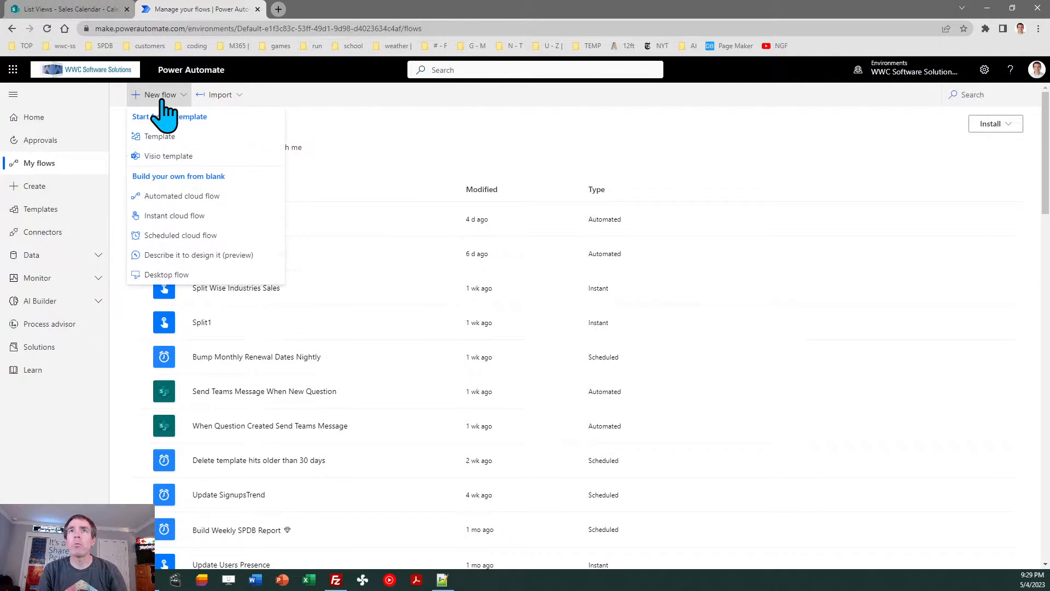
pyautogui.click(207, 198)
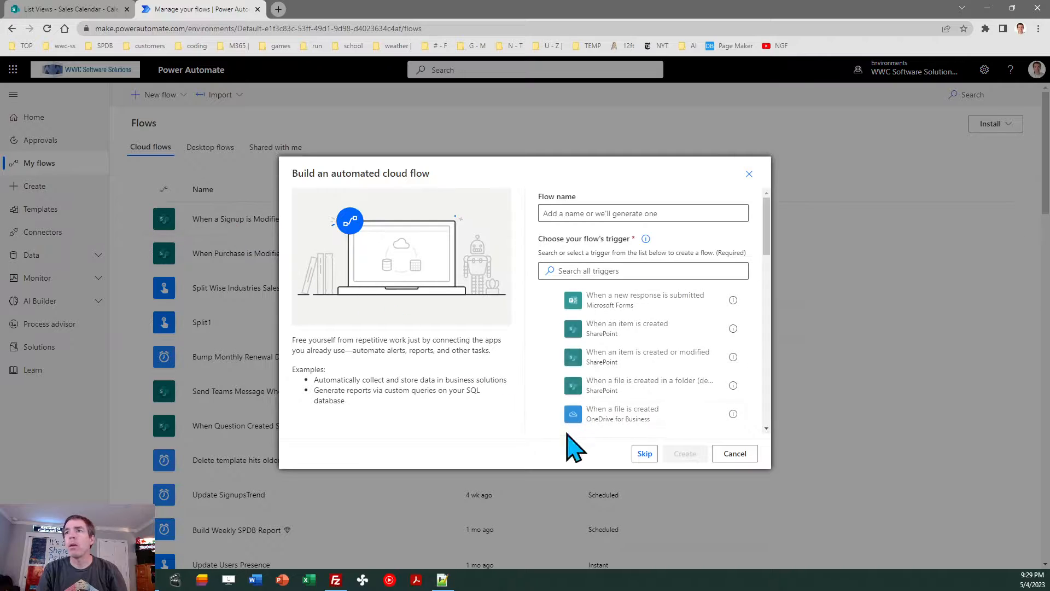
pyautogui.click(644, 454)
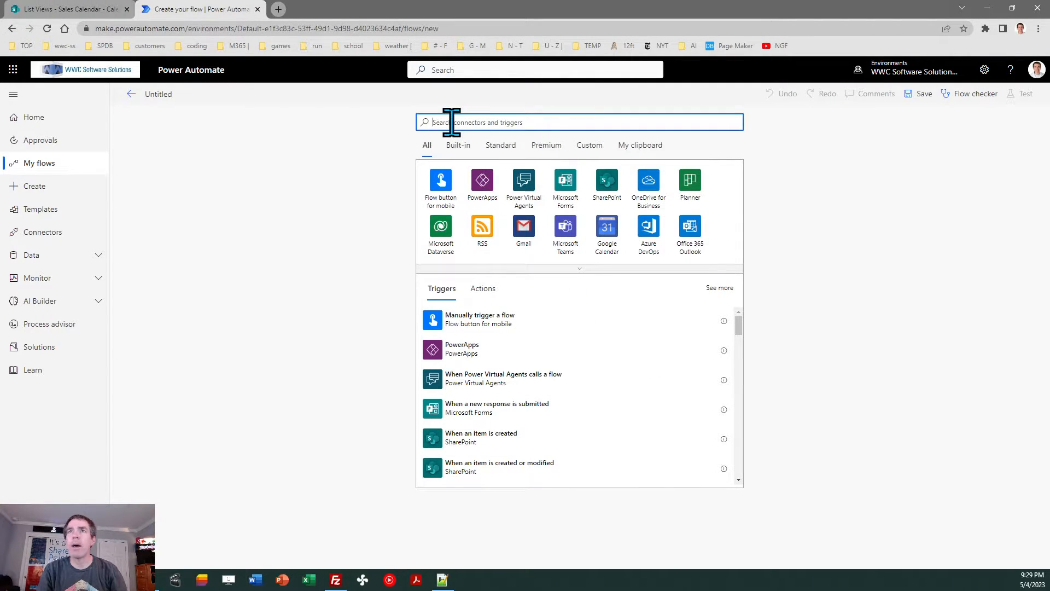
pyautogui.write('for a selected item')
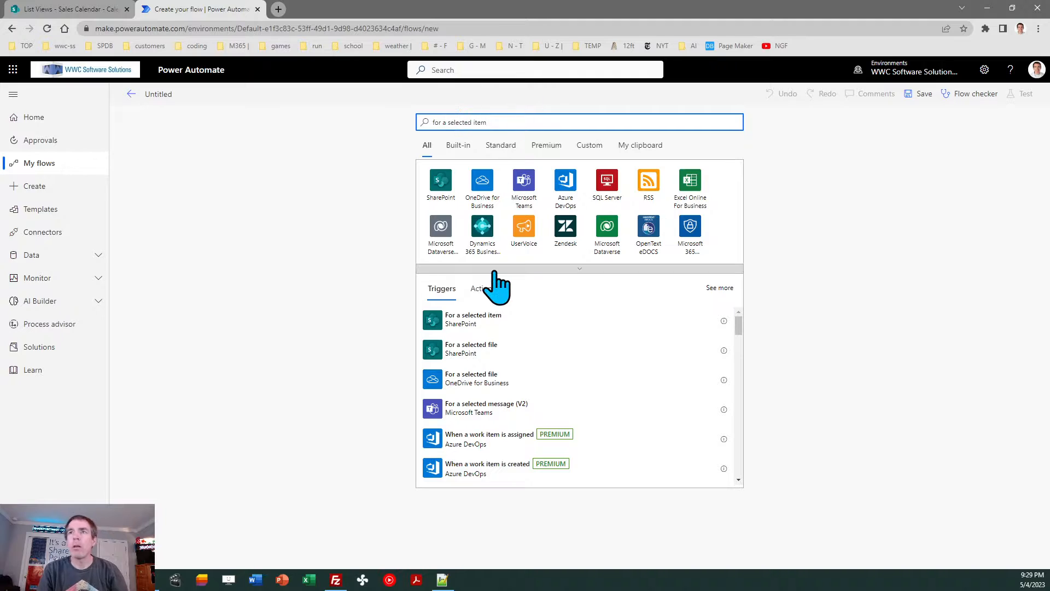
pyautogui.click(474, 316)
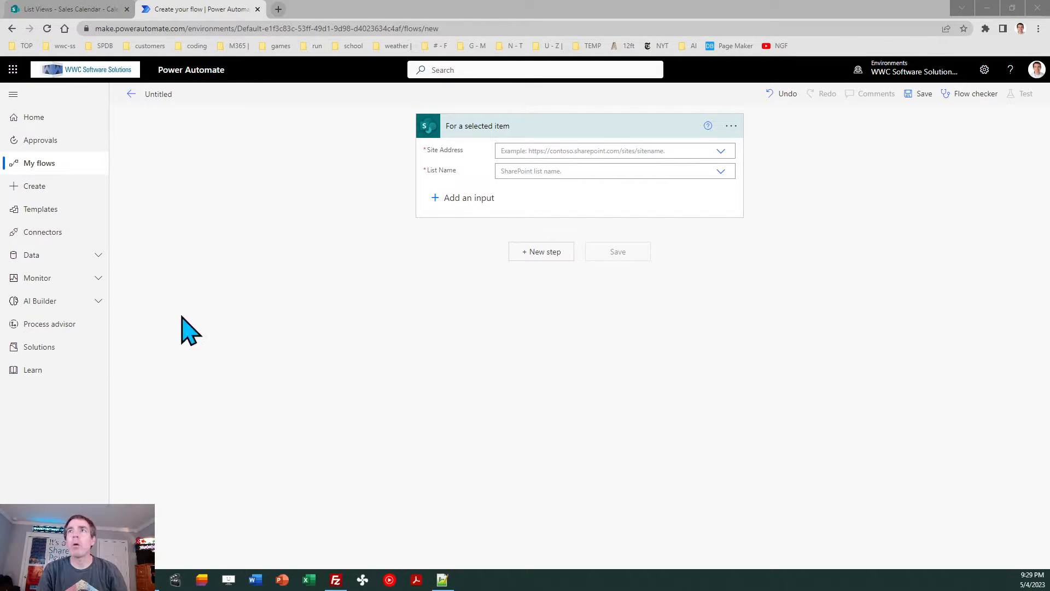
# Point the trigger at the List Views site and its Sales Calendar list
pyautogui.click(720, 152)
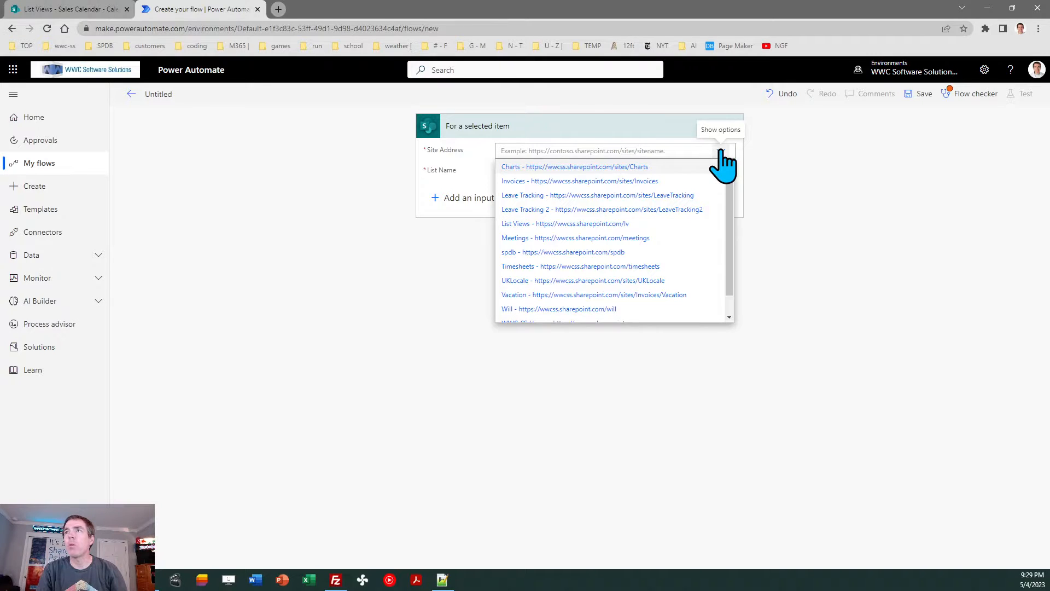
pyautogui.click(632, 224)
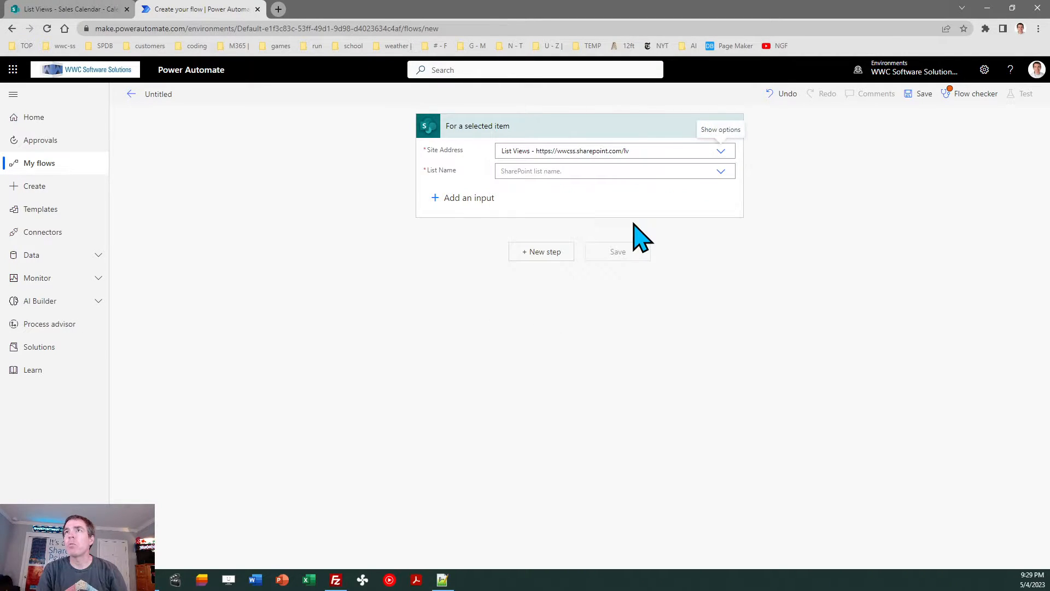
pyautogui.click(721, 172)
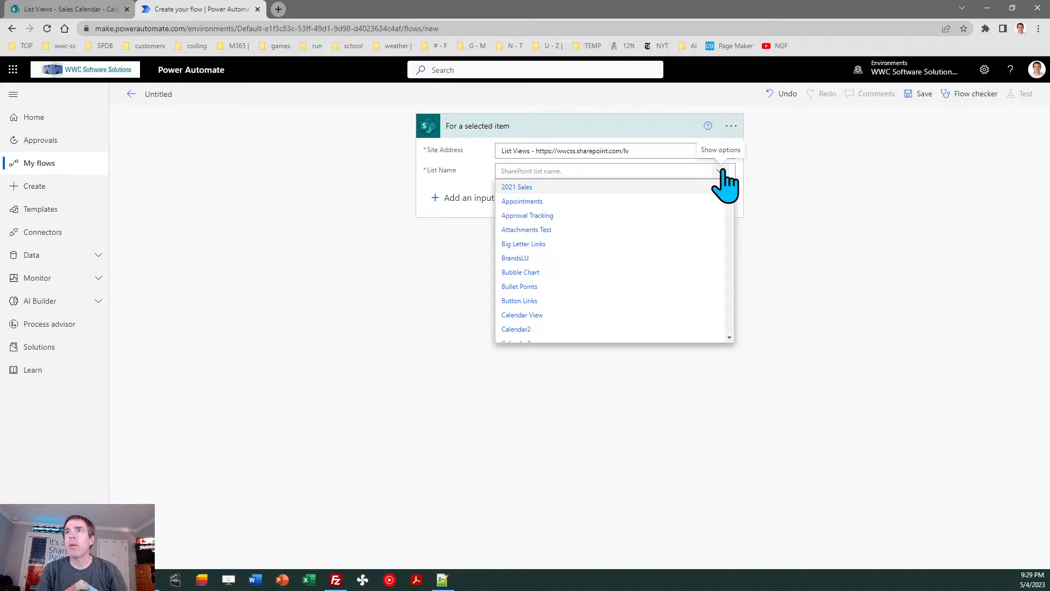
pyautogui.scroll(-20, 732, 316)
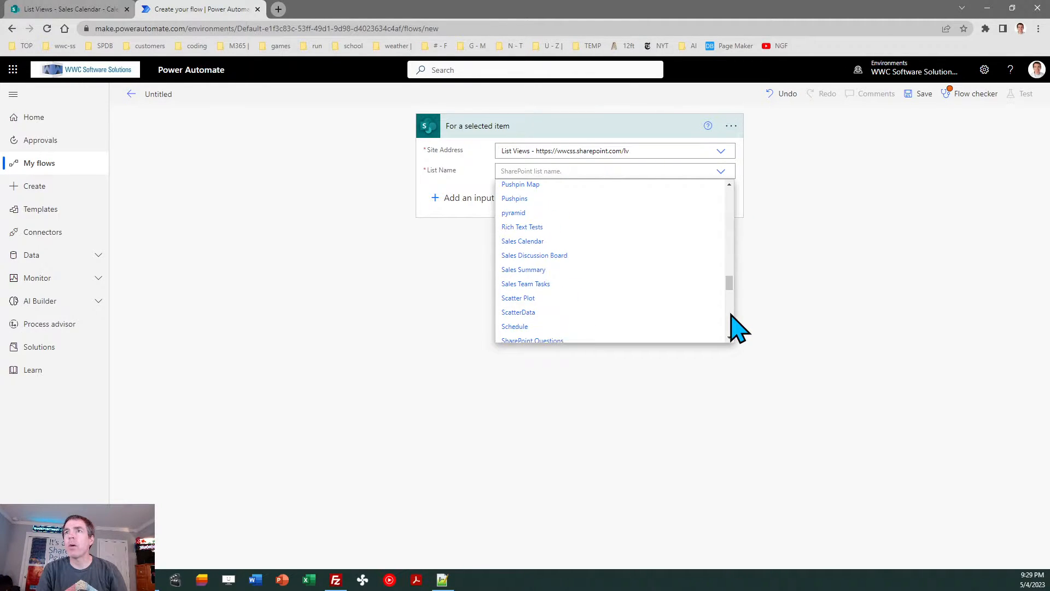
pyautogui.click(550, 241)
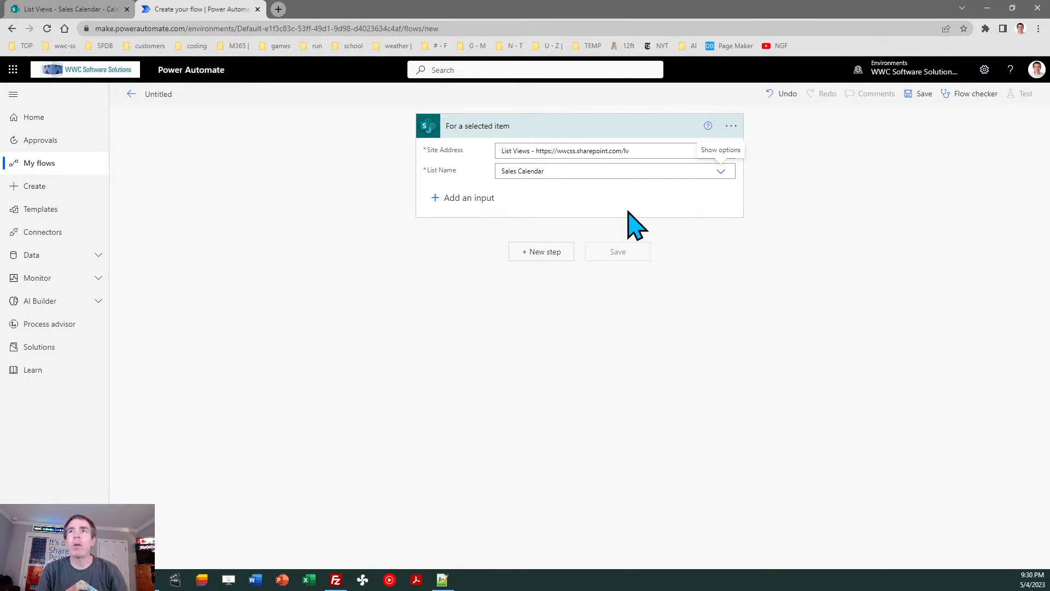
# Add a text input with a drop-down list of options to the trigger and name it Time Span
pyautogui.click(472, 198)
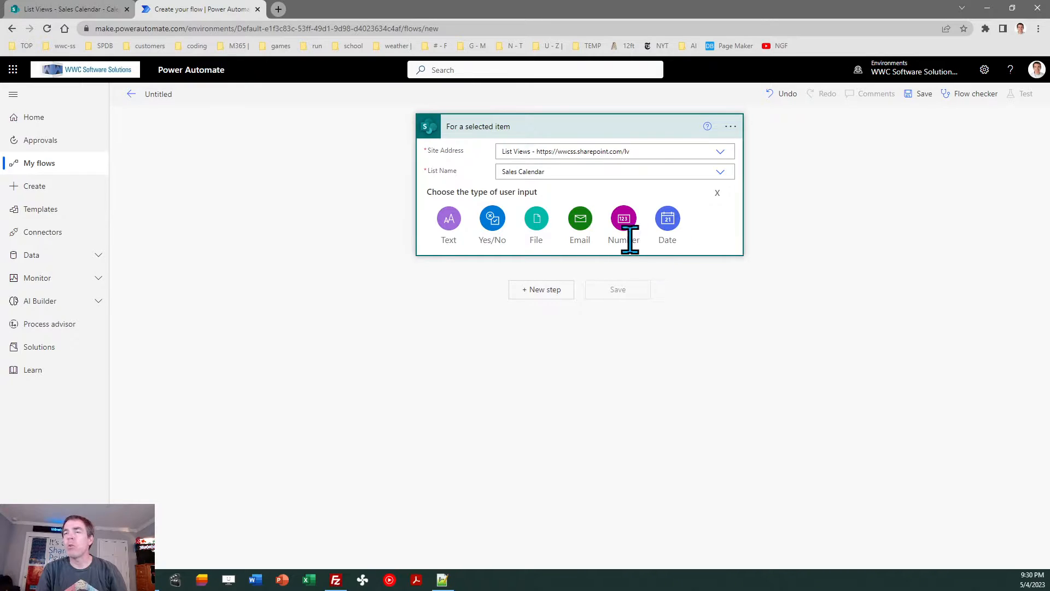
pyautogui.click(450, 222)
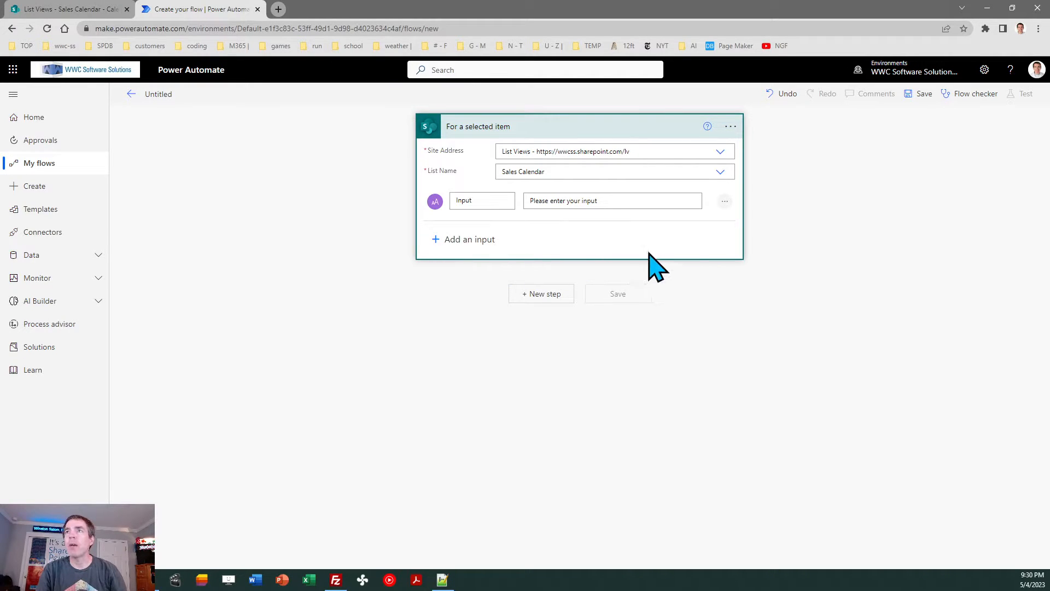
pyautogui.click(725, 203)
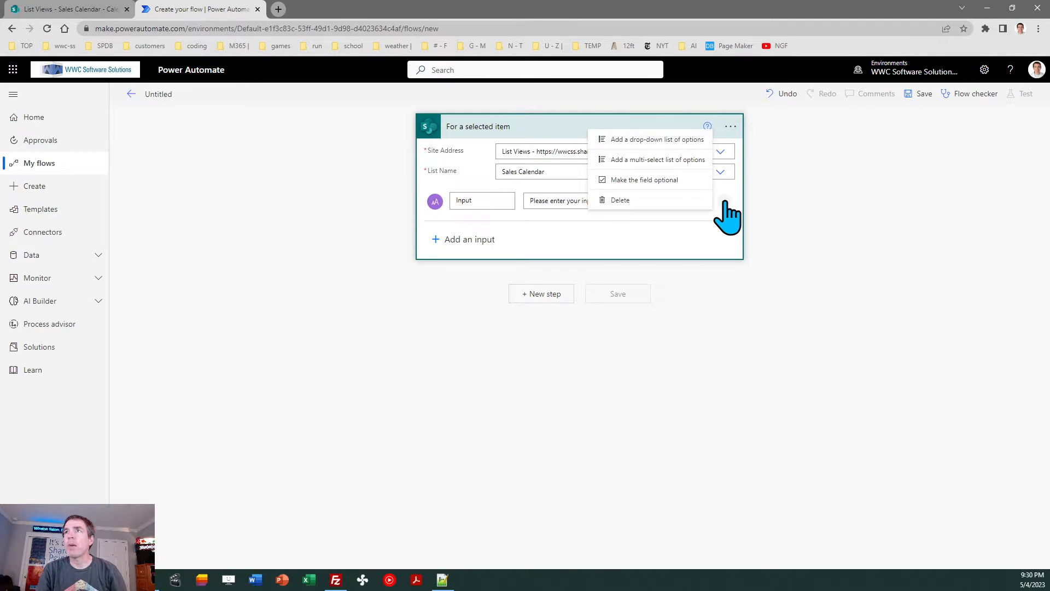
pyautogui.click(696, 140)
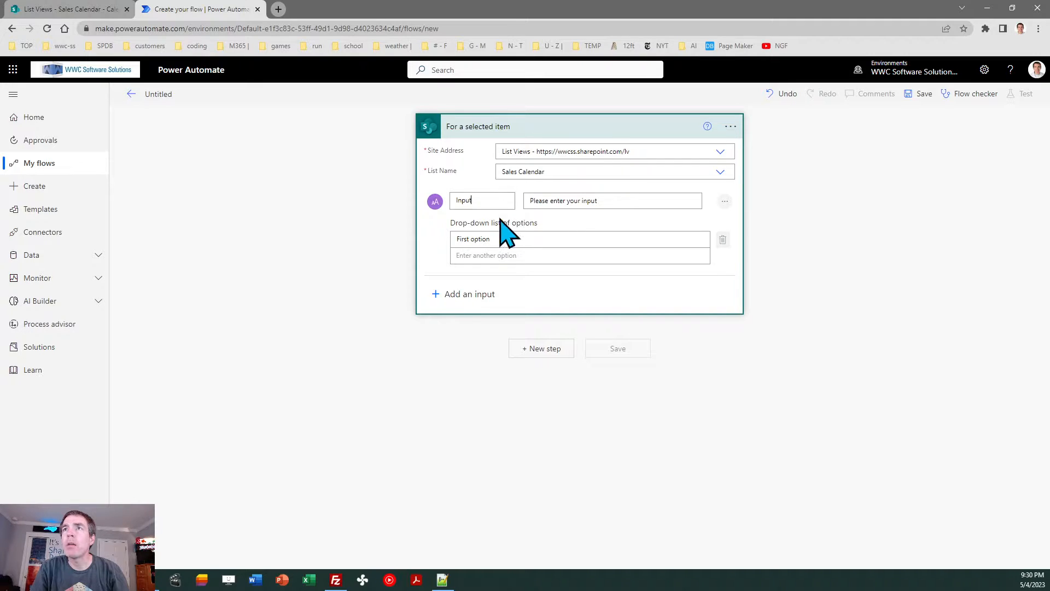
pyautogui.press('BackSpace')
pyautogui.press('BackSpace')
pyautogui.press('BackSpace')
pyautogui.press('BackSpace')
pyautogui.press('BackSpace')
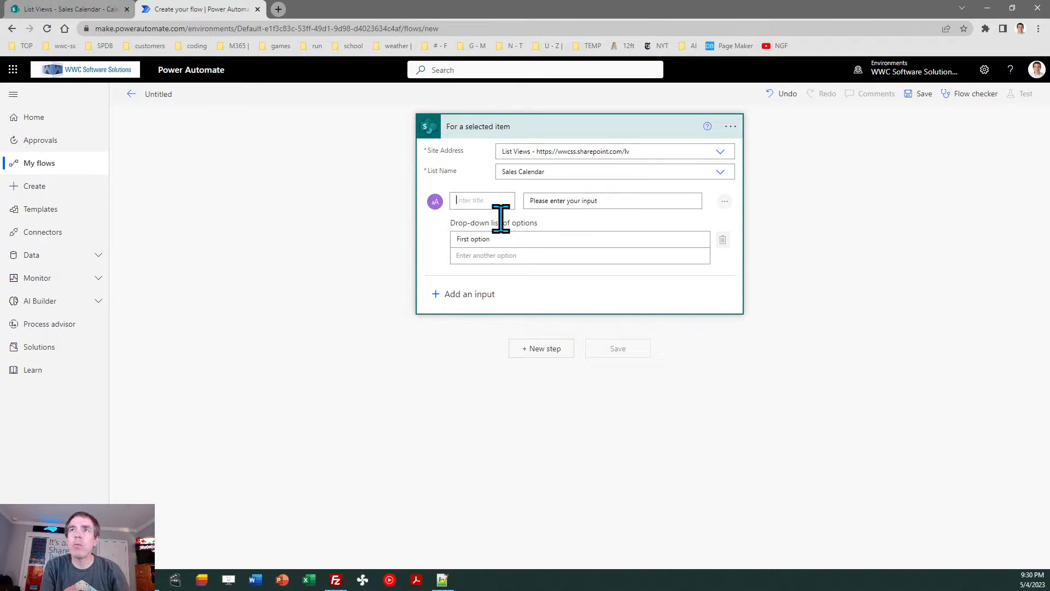
pyautogui.write('Time Span')
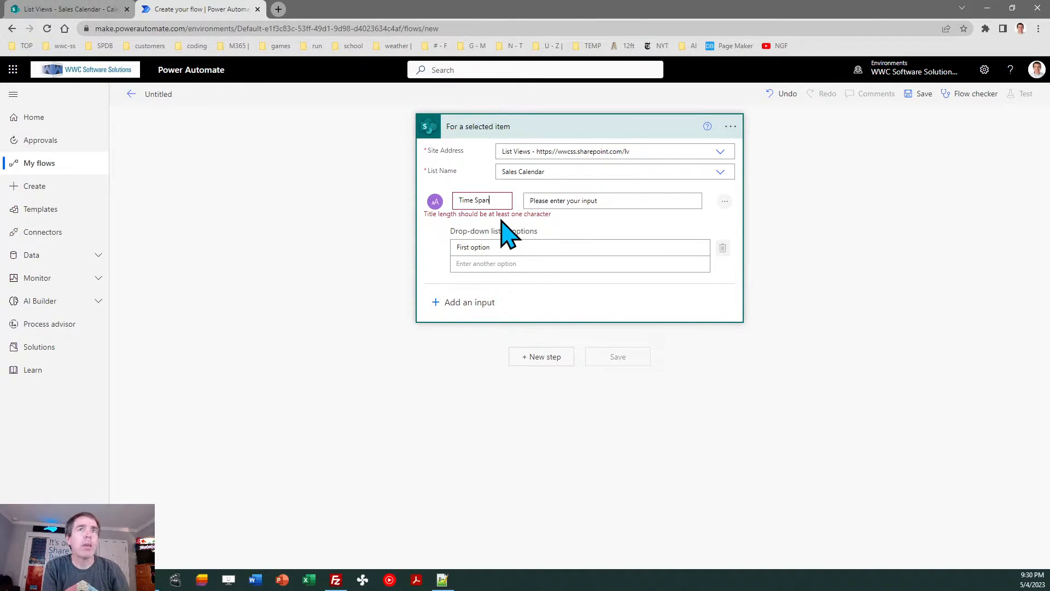
# Replace the Time Span input's placeholder prompt with SELECT
pyautogui.click(605, 204)
pyautogui.press('BackSpace')
pyautogui.press('BackSpace')
pyautogui.press('BackSpace')
pyautogui.press('BackSpace')
pyautogui.press('BackSpace')
pyautogui.press('BackSpace')
pyautogui.press('BackSpace')
pyautogui.press('BackSpace')
pyautogui.press('BackSpace')
pyautogui.press('BackSpace')
pyautogui.press('BackSpace')
pyautogui.press('BackSpace')
pyautogui.press('BackSpace')
pyautogui.press('BackSpace')
pyautogui.press('BackSpace')
pyautogui.press('BackSpace')
pyautogui.press('BackSpace')
pyautogui.press('BackSpace')
pyautogui.press('BackSpace')
pyautogui.press('BackSpace')
pyautogui.write('SELECT')
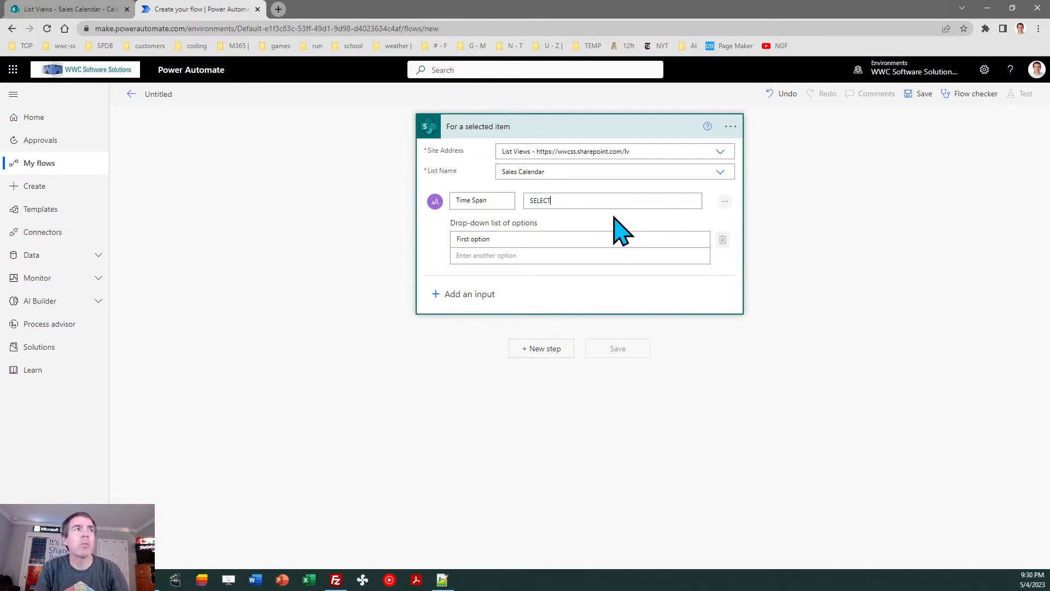
# Fill the Time Span drop-down list with the options Day, Week, Month and Year
pyautogui.click(495, 240)
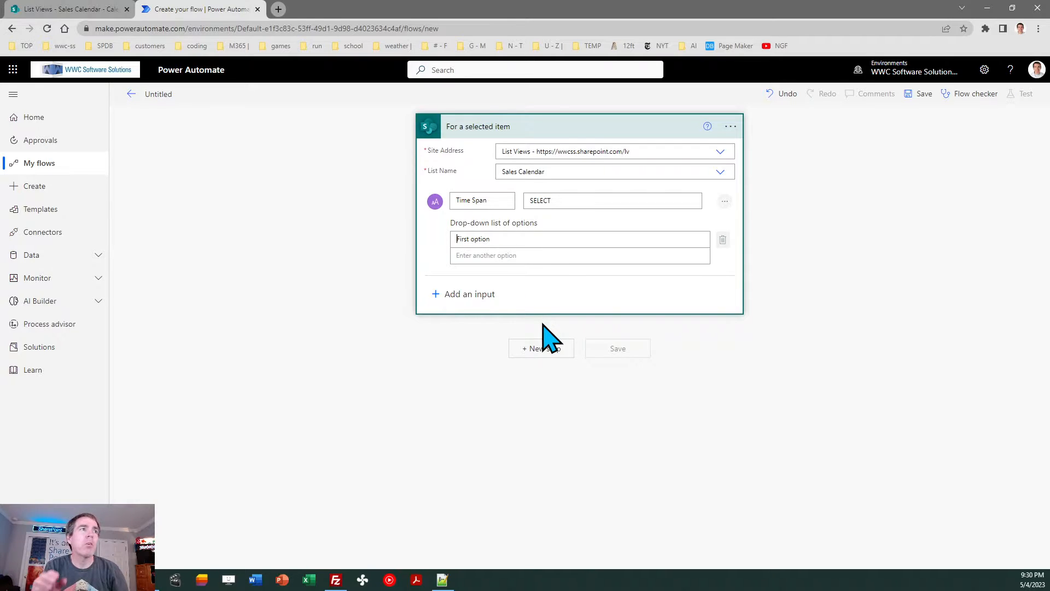
pyautogui.write('Day')
pyautogui.press('BackSpace')
pyautogui.press('BackSpace')
pyautogui.press('BackSpace')
pyautogui.press('BackSpace')
pyautogui.press('BackSpace')
pyautogui.press('BackSpace')
pyautogui.press('BackSpace')
pyautogui.press('BackSpace')
pyautogui.press('BackSpace')
pyautogui.press('BackSpace')
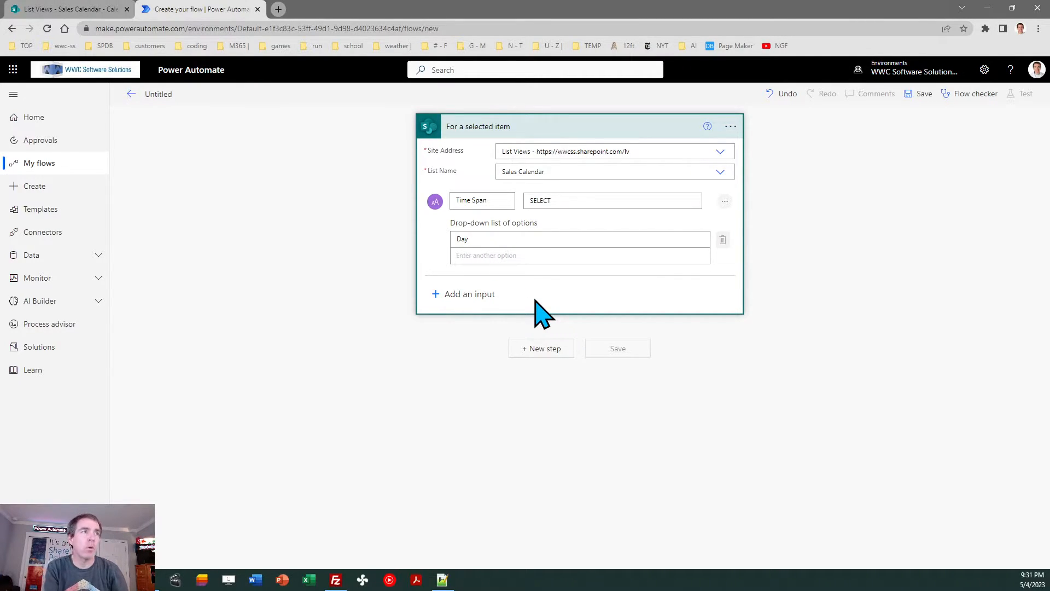
pyautogui.write('We')
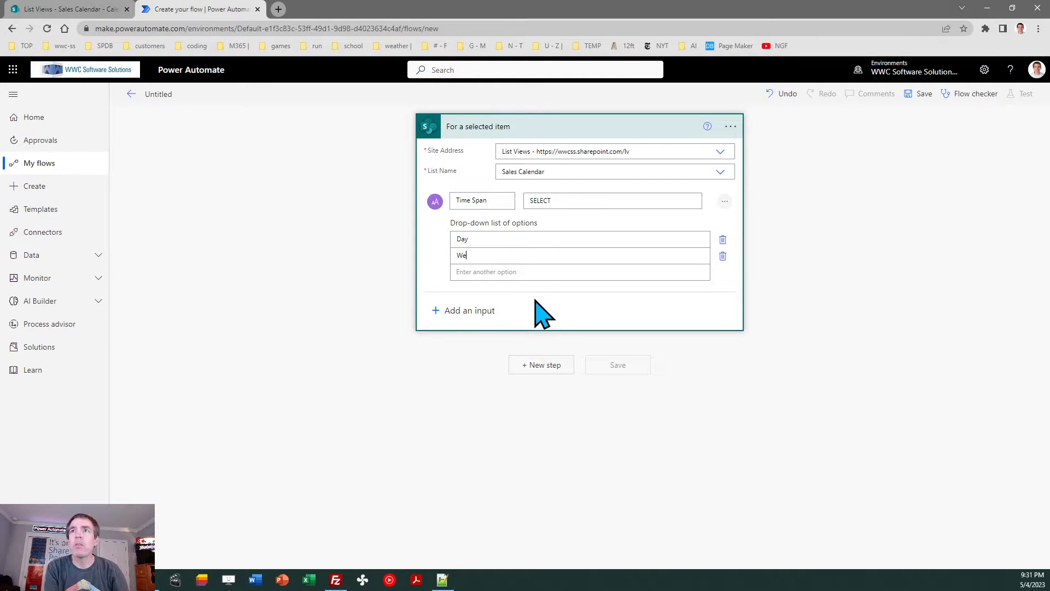
pyautogui.write('ek')
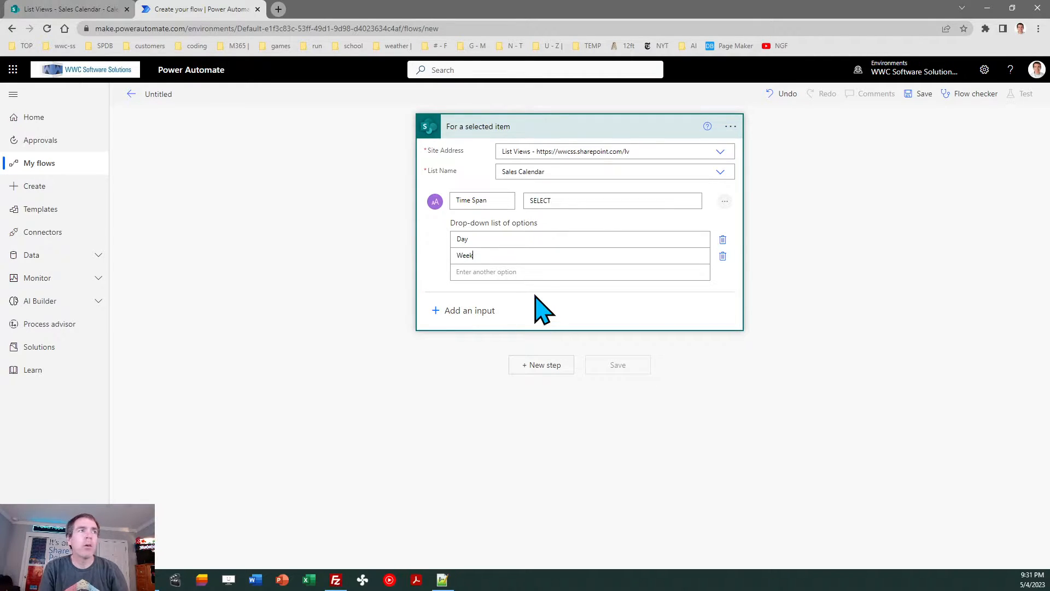
pyautogui.click(484, 273)
pyautogui.write('Month')
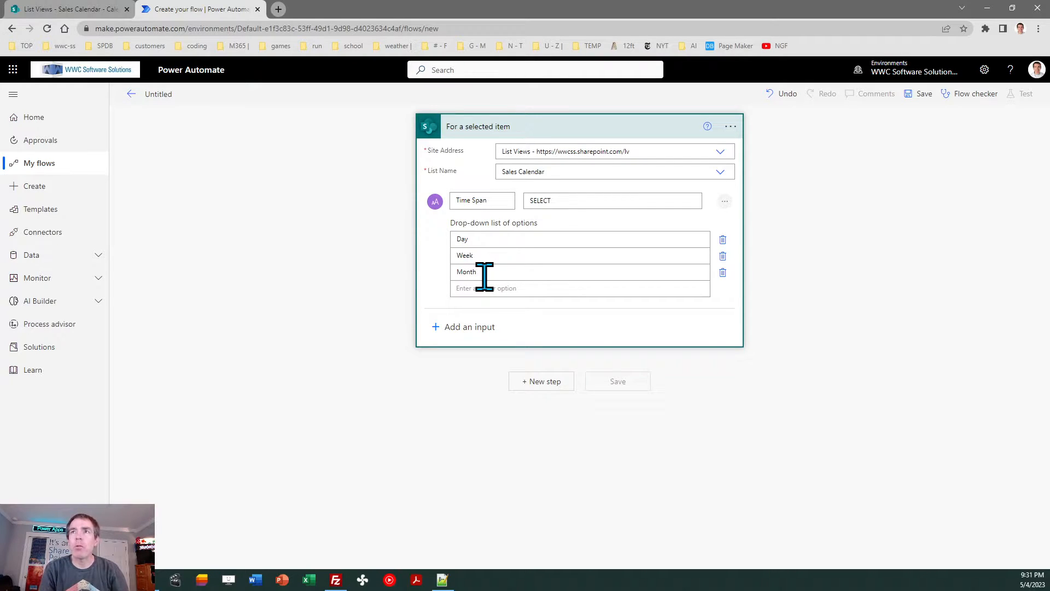
pyautogui.click(481, 289)
pyautogui.write('Year')
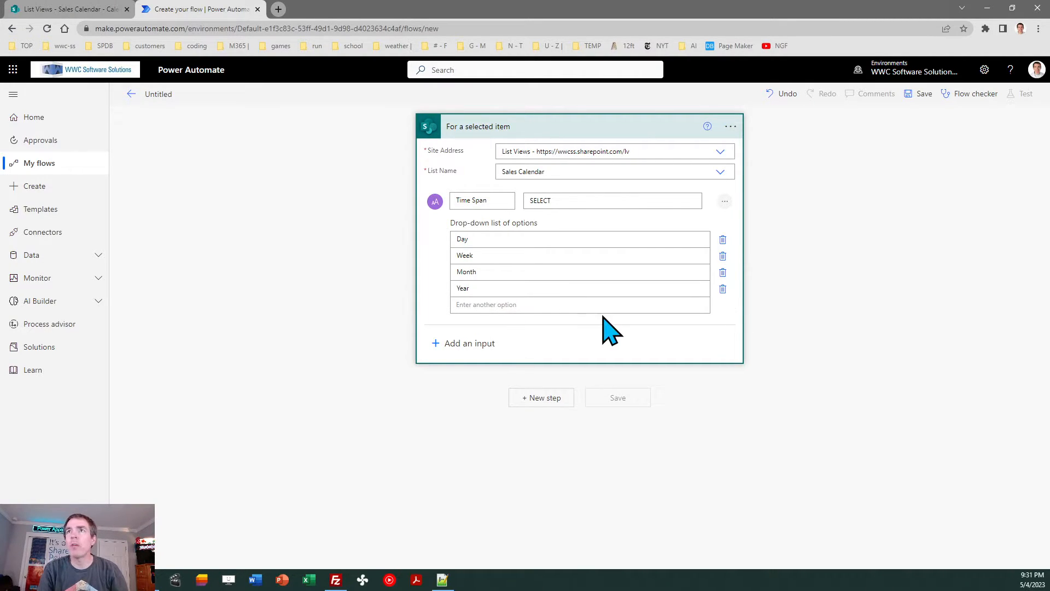
# Review the additional field settings available for the Time Span input
pyautogui.click(725, 202)
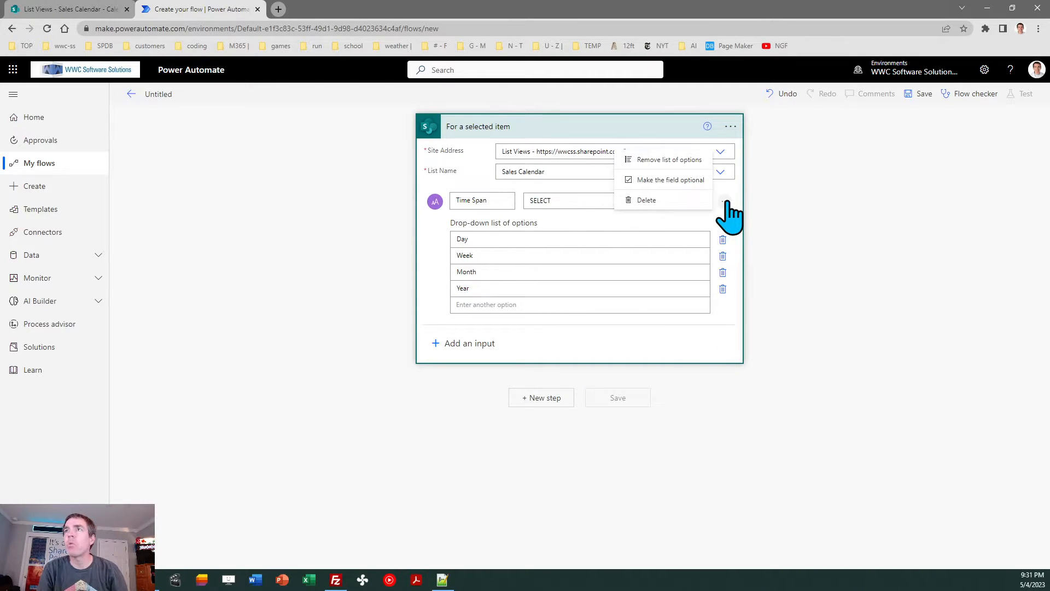
pyautogui.click(635, 180)
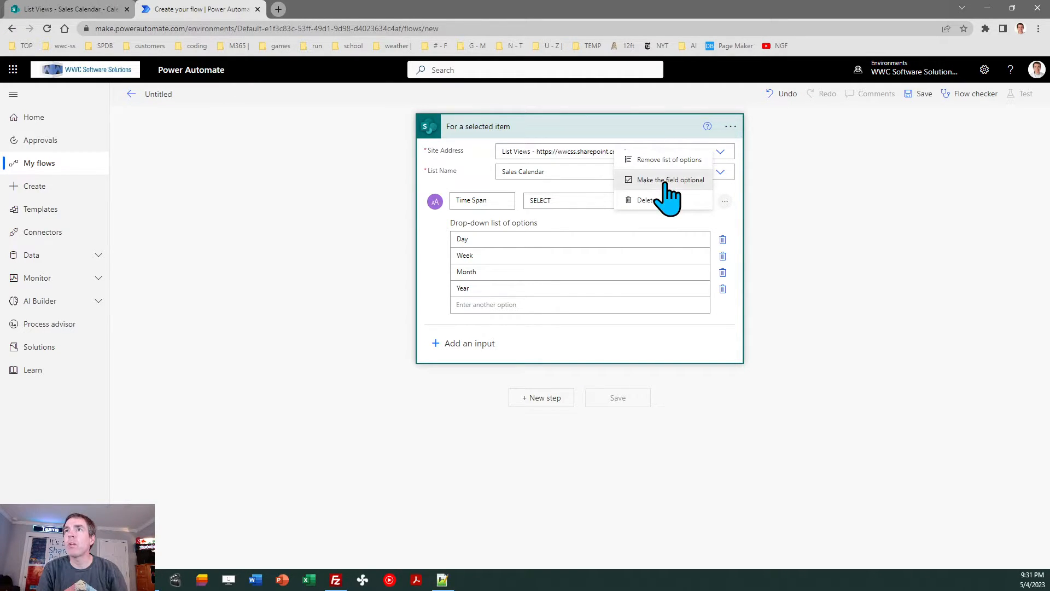
pyautogui.click(723, 204)
pyautogui.click(668, 180)
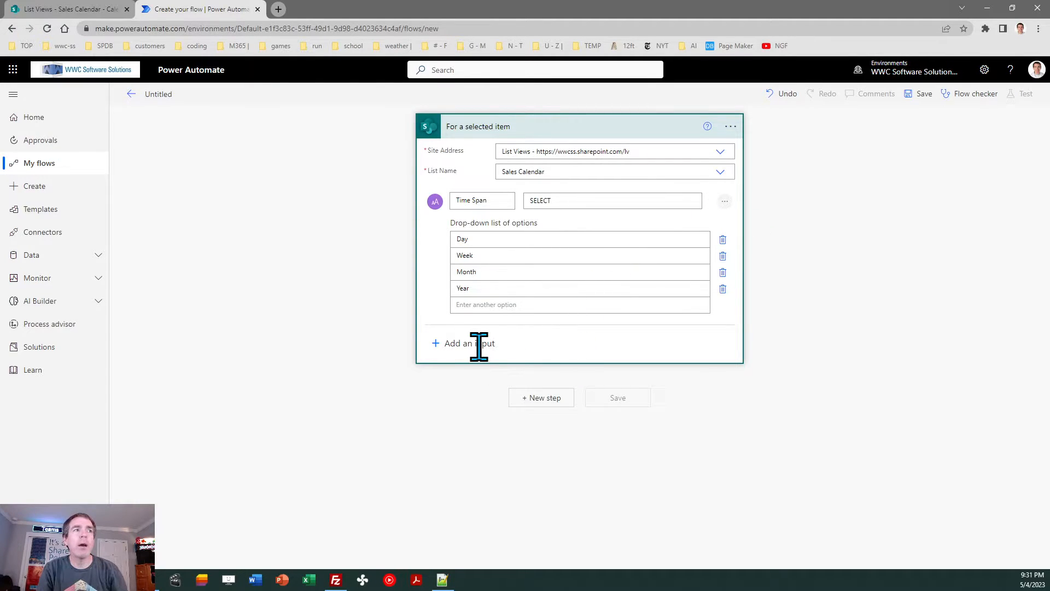
# Add a number input named Count to the trigger, with # as its prompt
pyautogui.click(455, 344)
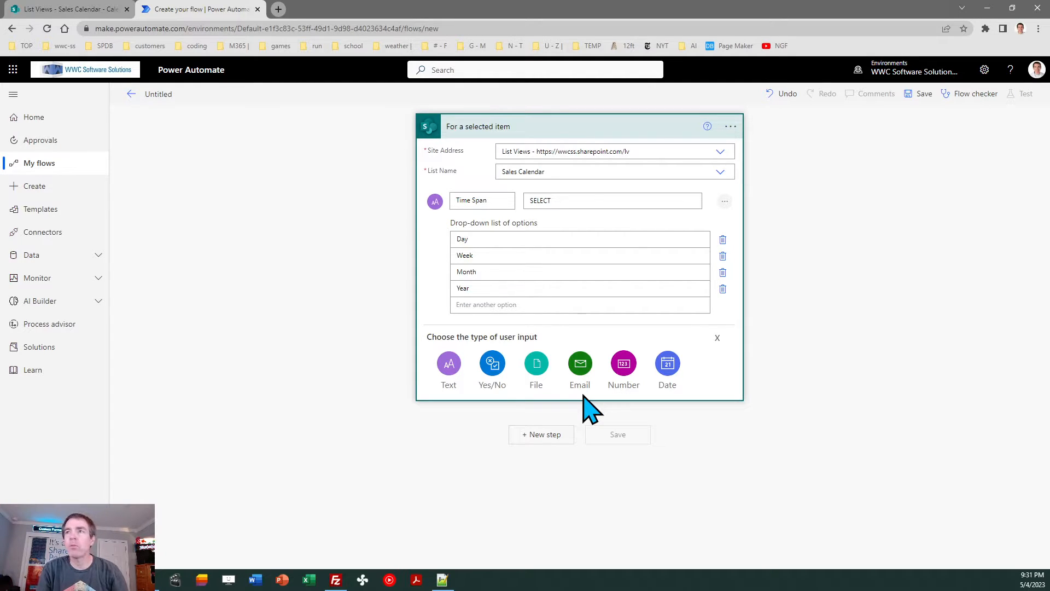
pyautogui.click(624, 366)
pyautogui.click(496, 345)
pyautogui.doubleClick(496, 345)
pyautogui.write('Count')
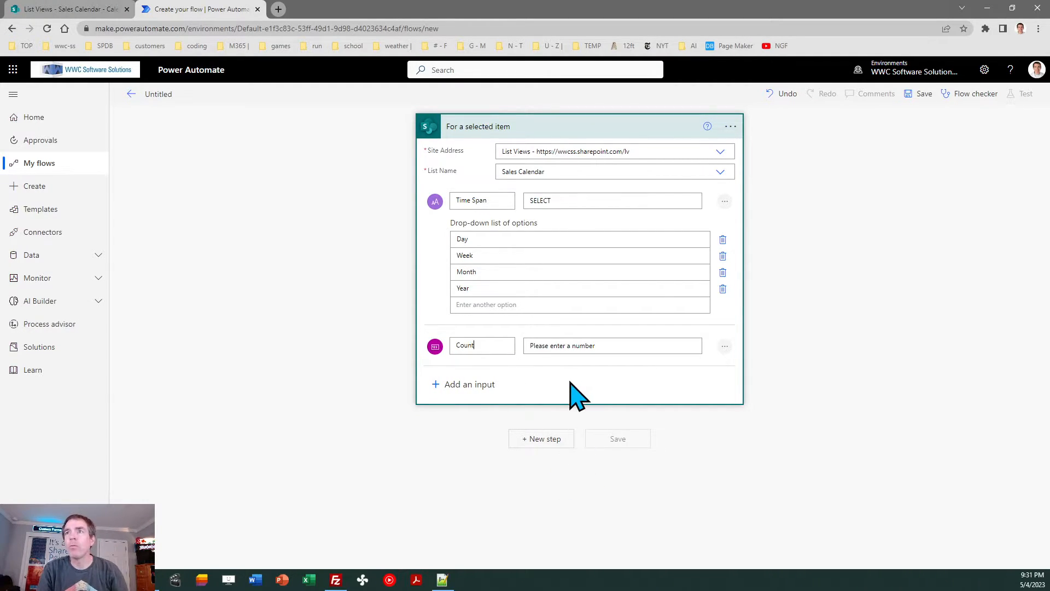
pyautogui.moveTo(609, 343); pyautogui.dragTo(530, 347)
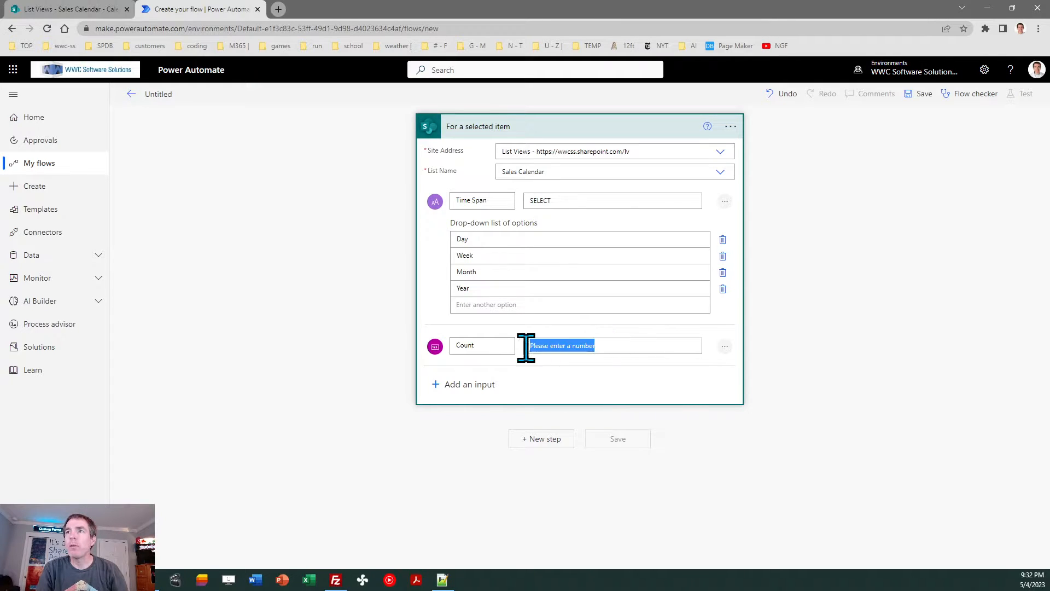
pyautogui.write('#')
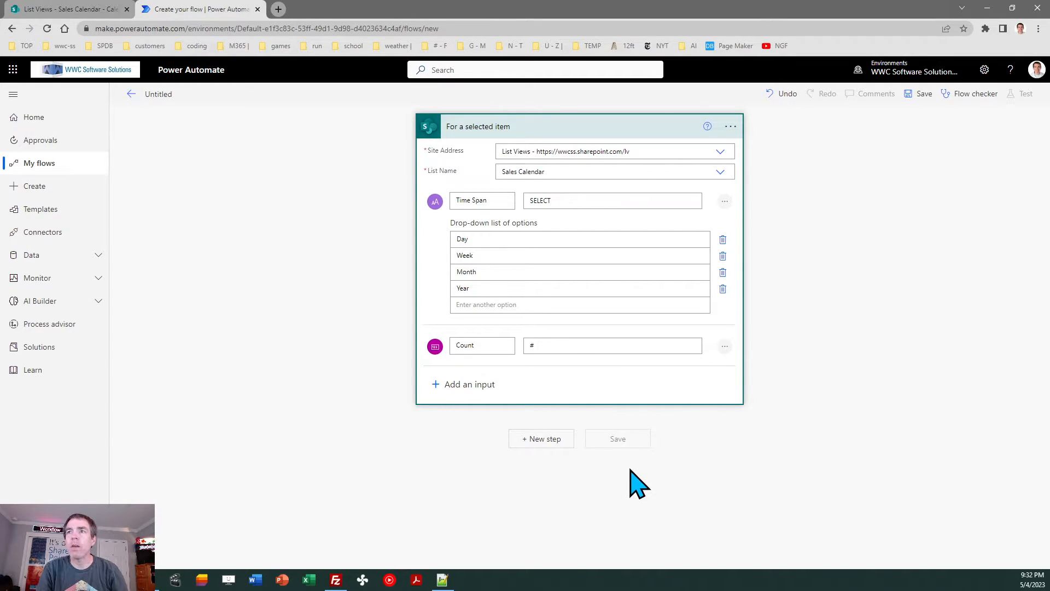
# Add an Initialize variable action after the trigger and name the variable loop
pyautogui.click(550, 440)
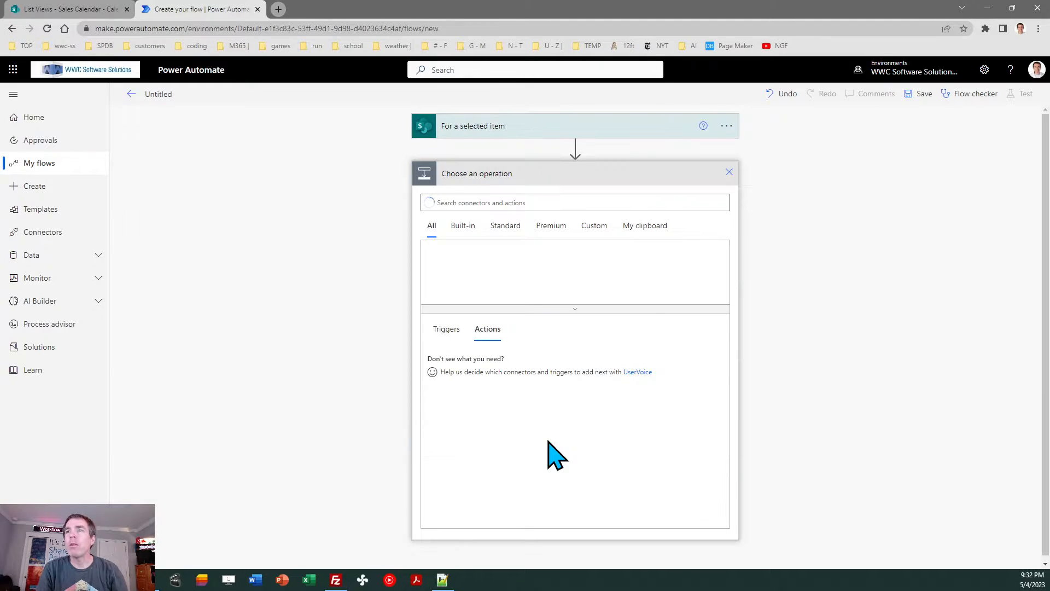
pyautogui.write('init')
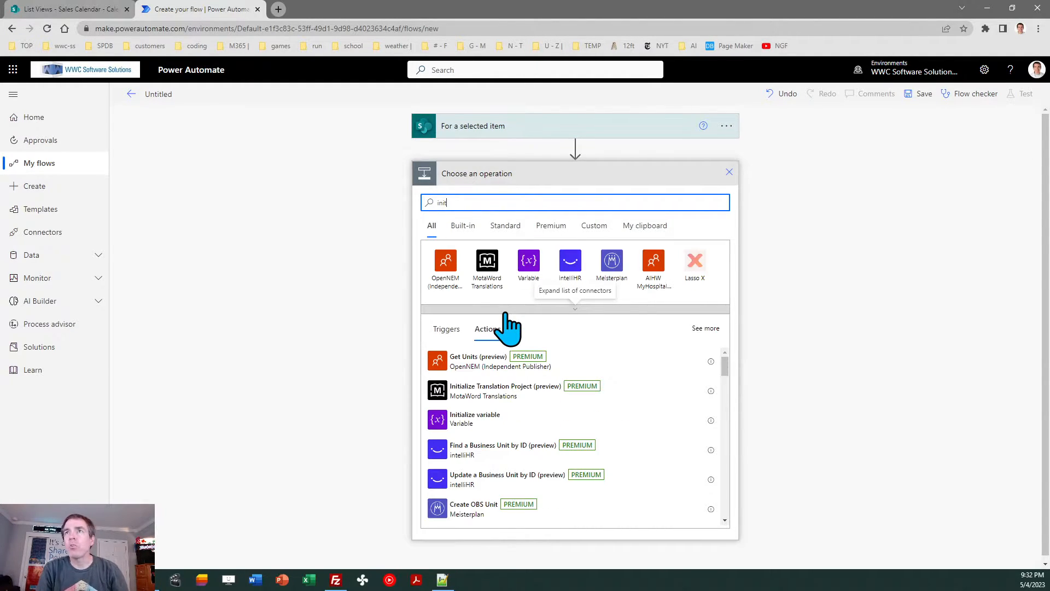
pyautogui.click(483, 418)
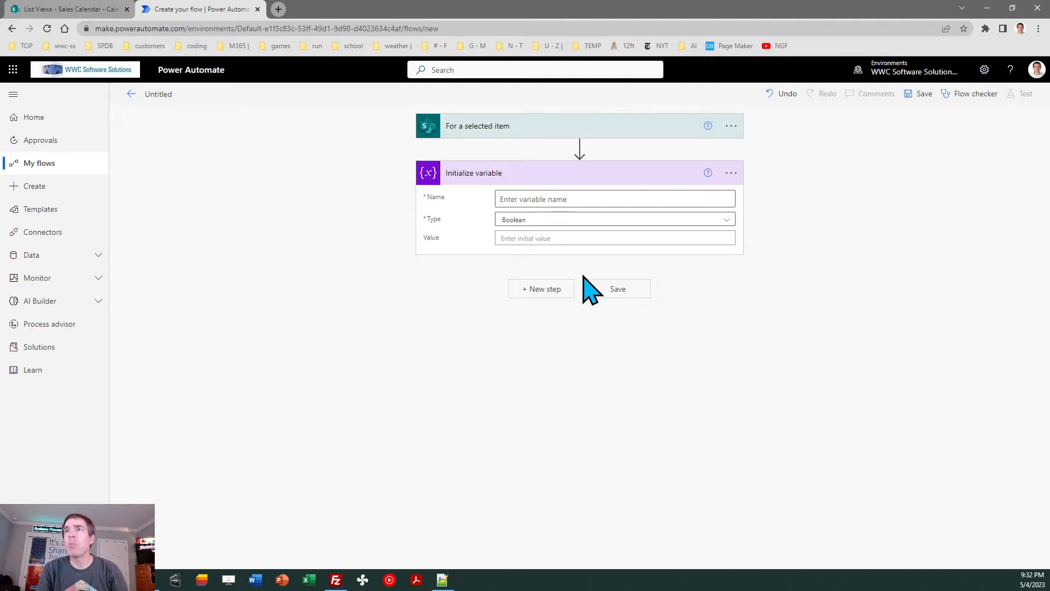
pyautogui.click(573, 199)
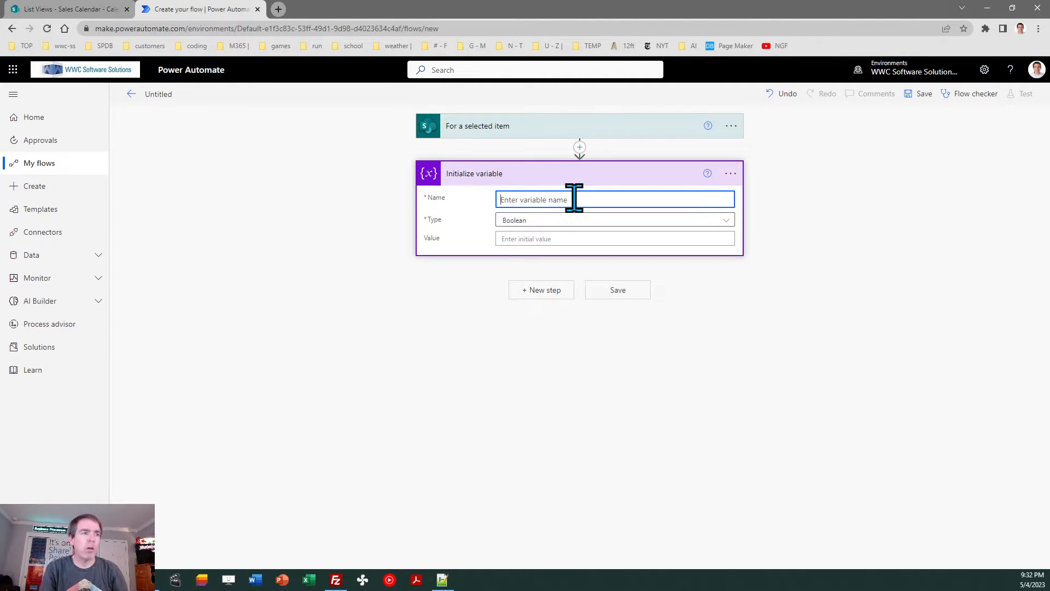
pyautogui.write('loop')
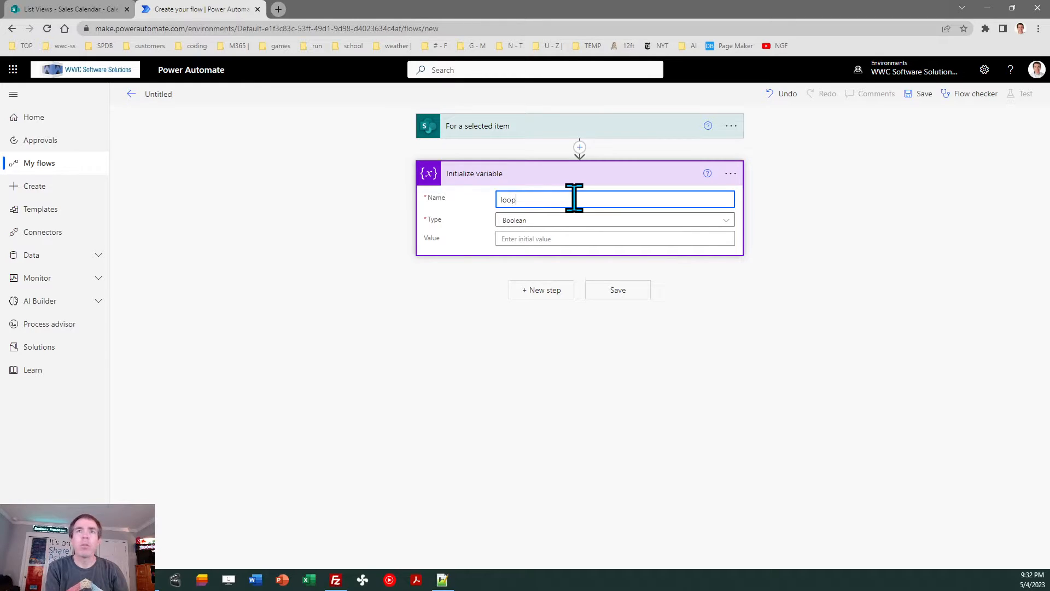
# Complete the variable's name as loopCounter, set its type to Integer and give it an initial value of 0
pyautogui.write('Counter')
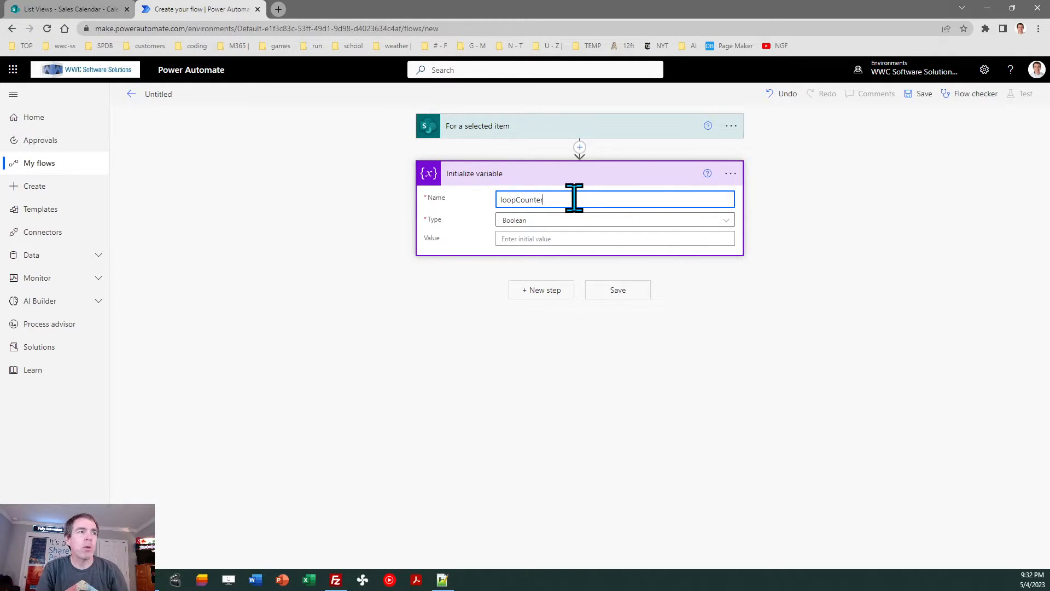
pyautogui.click(565, 221)
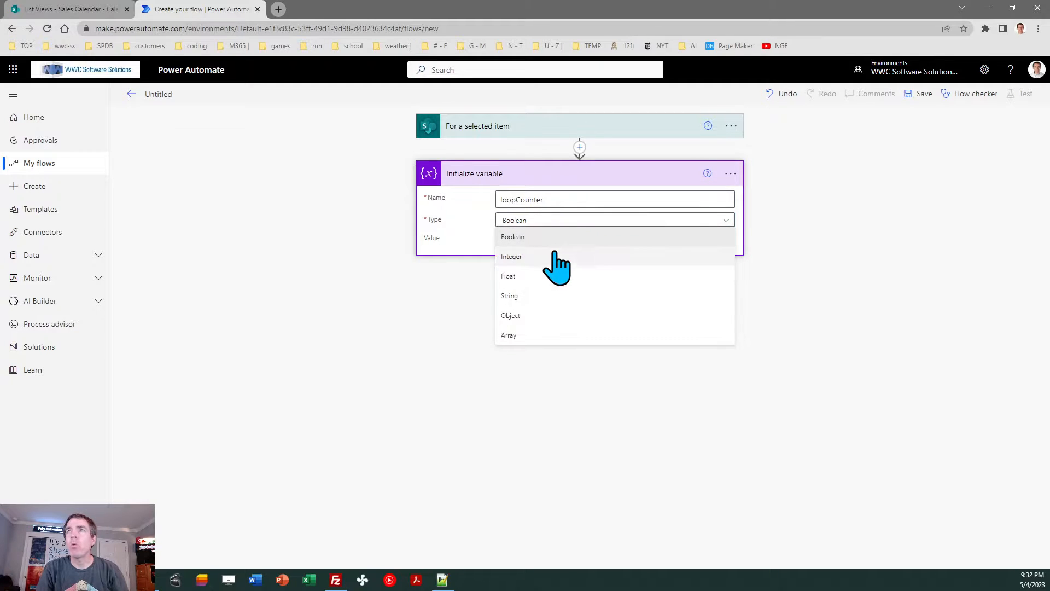
pyautogui.click(553, 256)
pyautogui.click(516, 239)
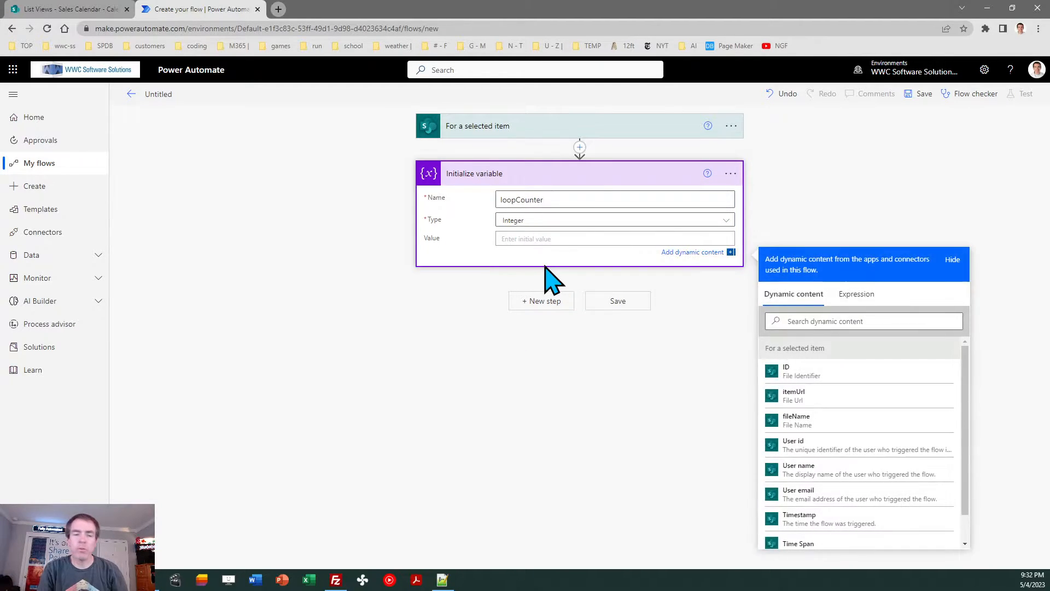
pyautogui.write('0')
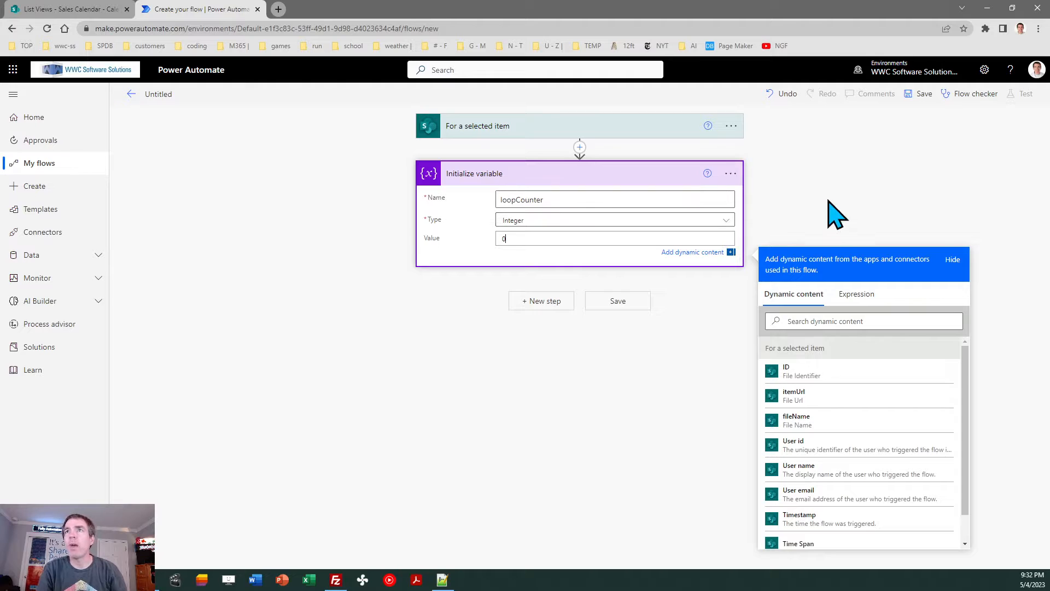
# Rename the variable action to "Initialize variable loopCounter"
pyautogui.click(731, 173)
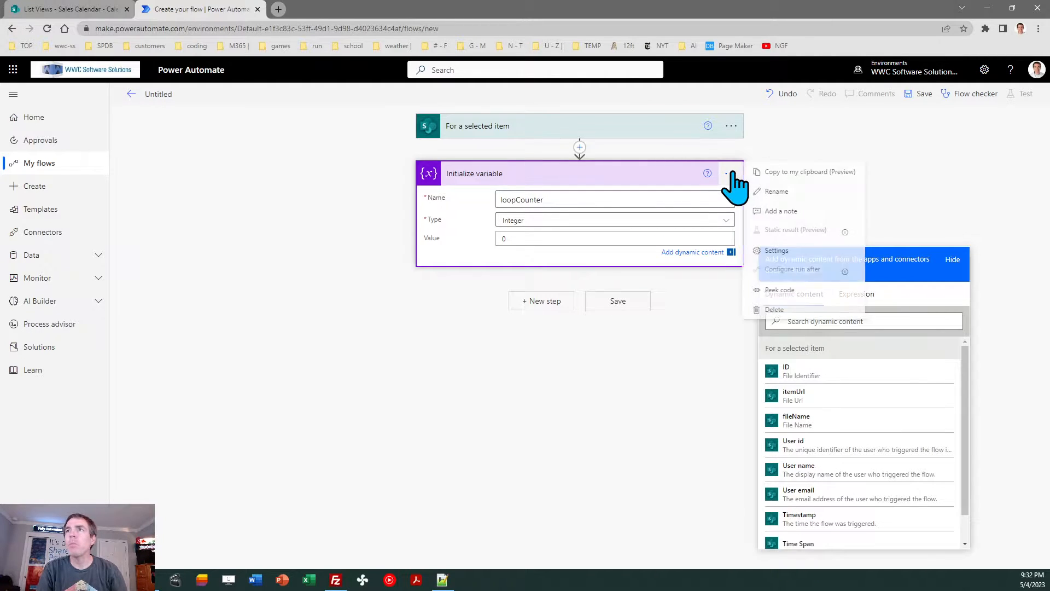
pyautogui.click(777, 192)
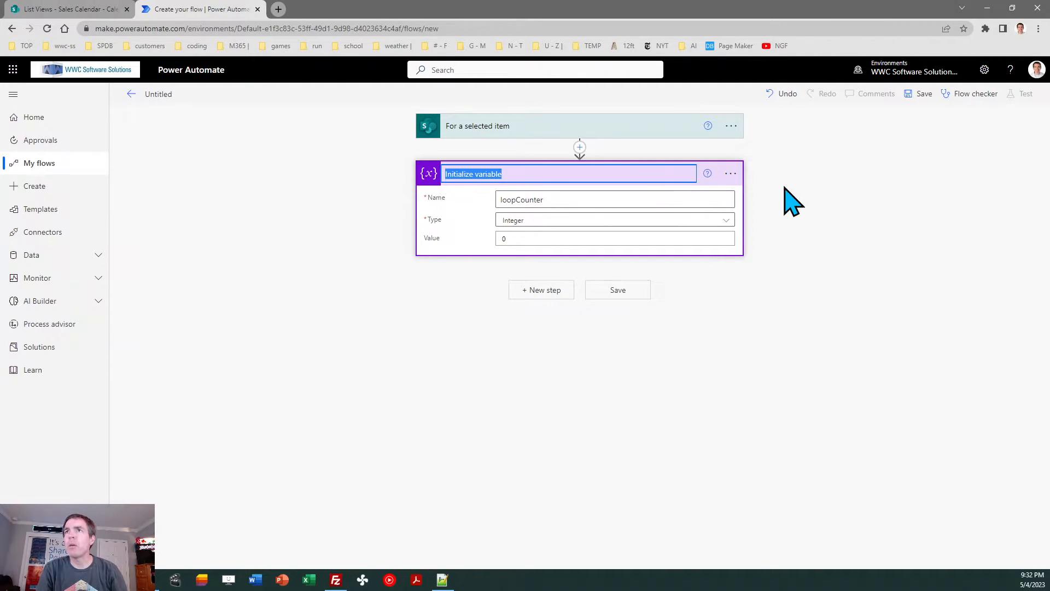
pyautogui.click(512, 172)
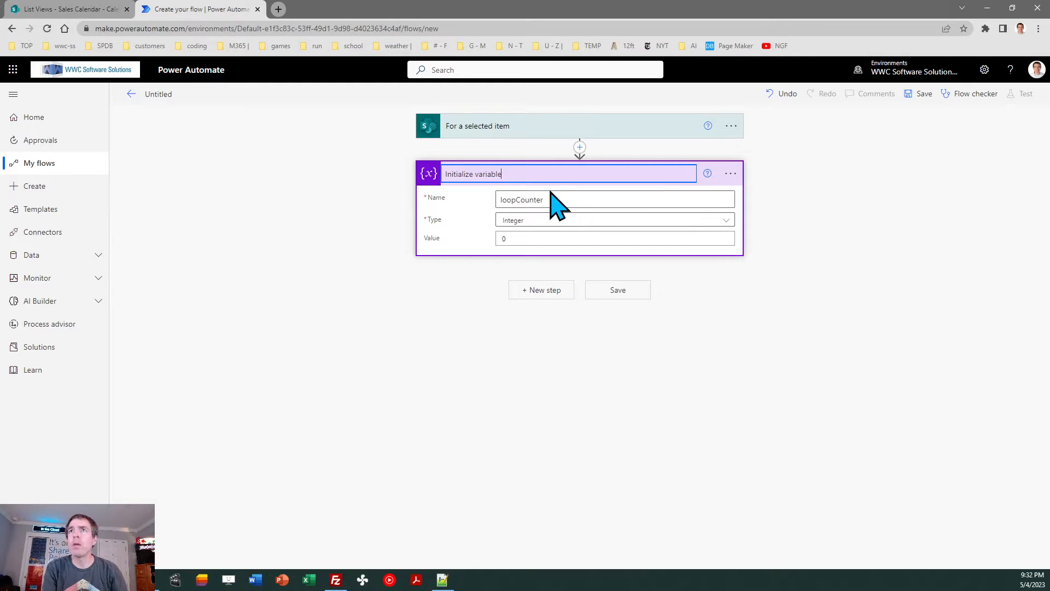
pyautogui.write('L')
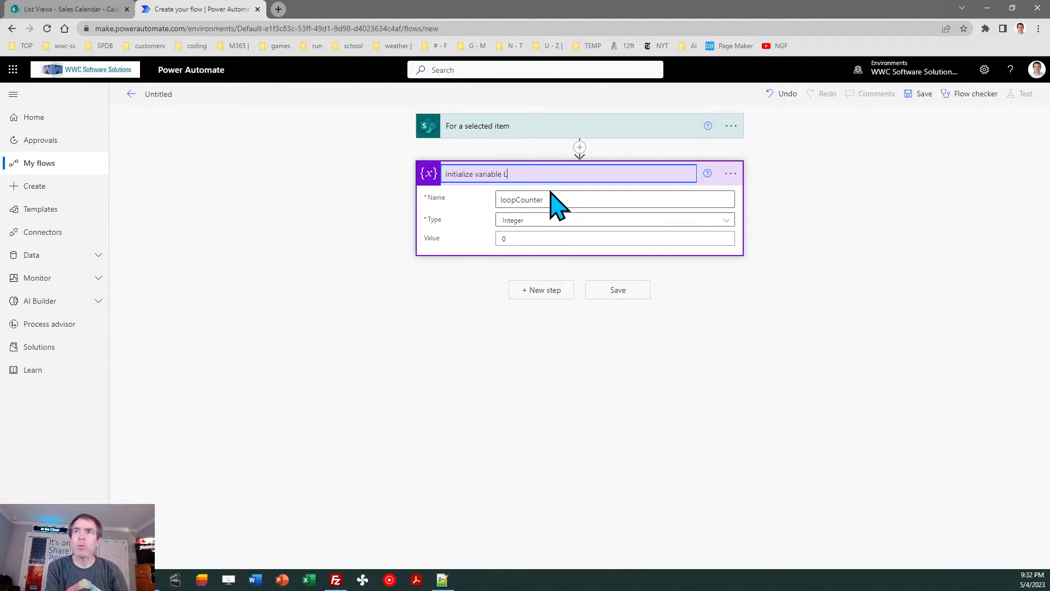
pyautogui.write('loopCounter')
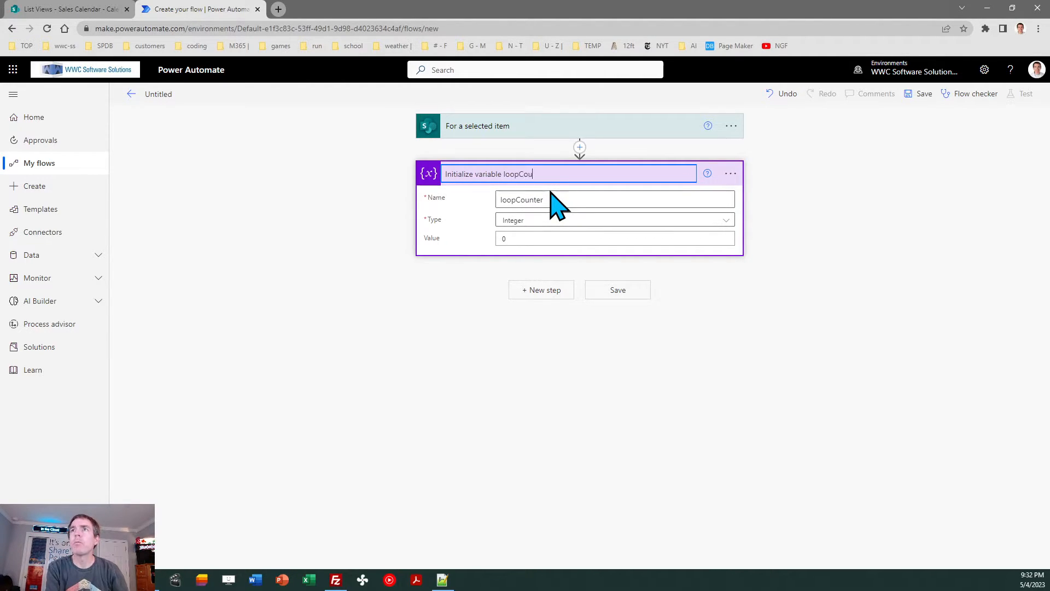
pyautogui.click(867, 253)
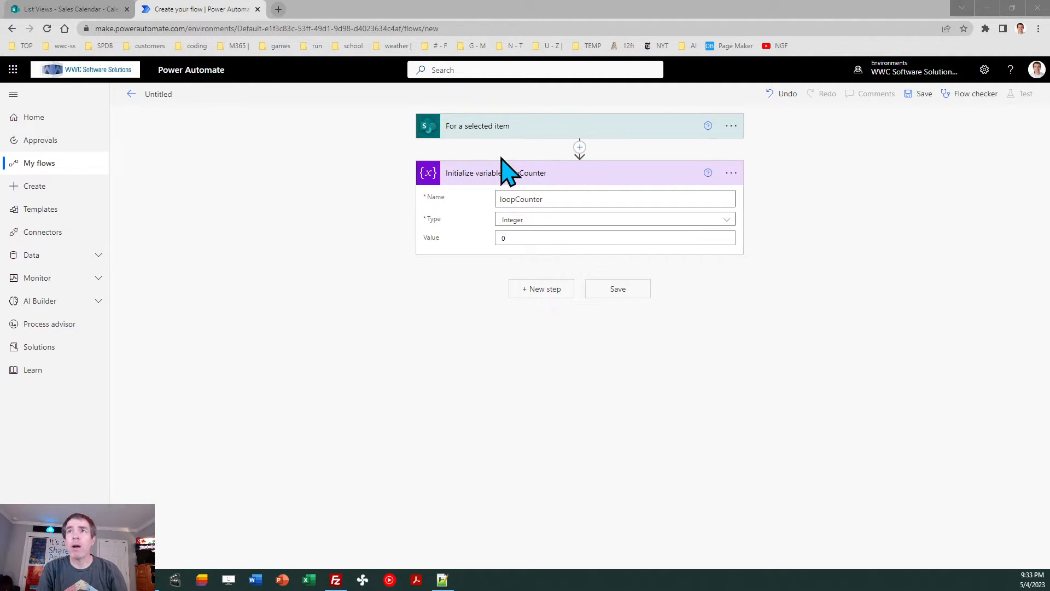
# Add a SharePoint Get item action after the loopCounter variable action
pyautogui.click(541, 288)
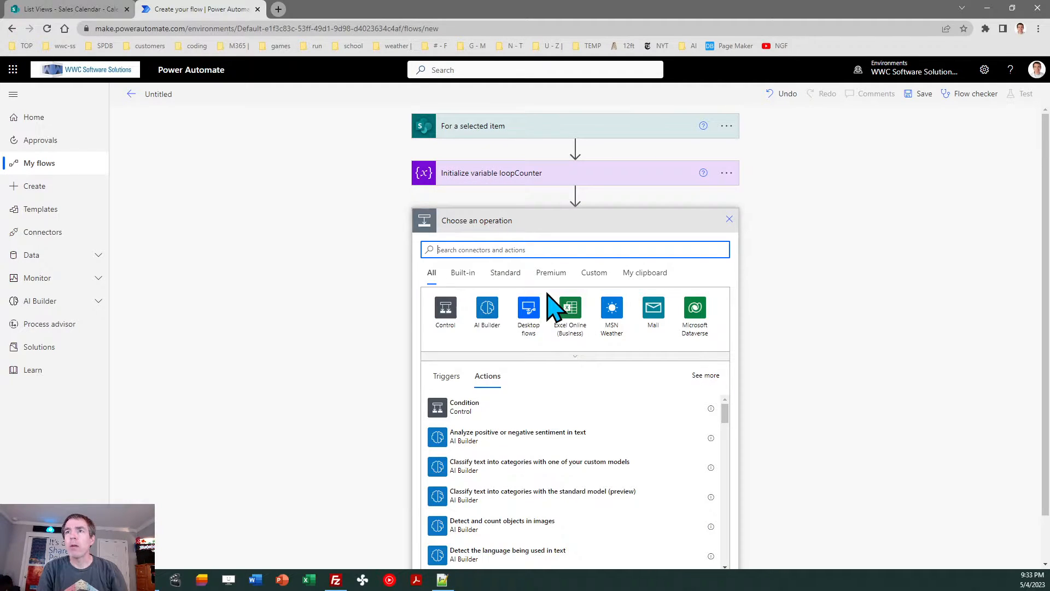
pyautogui.click(454, 250)
pyautogui.write('get item')
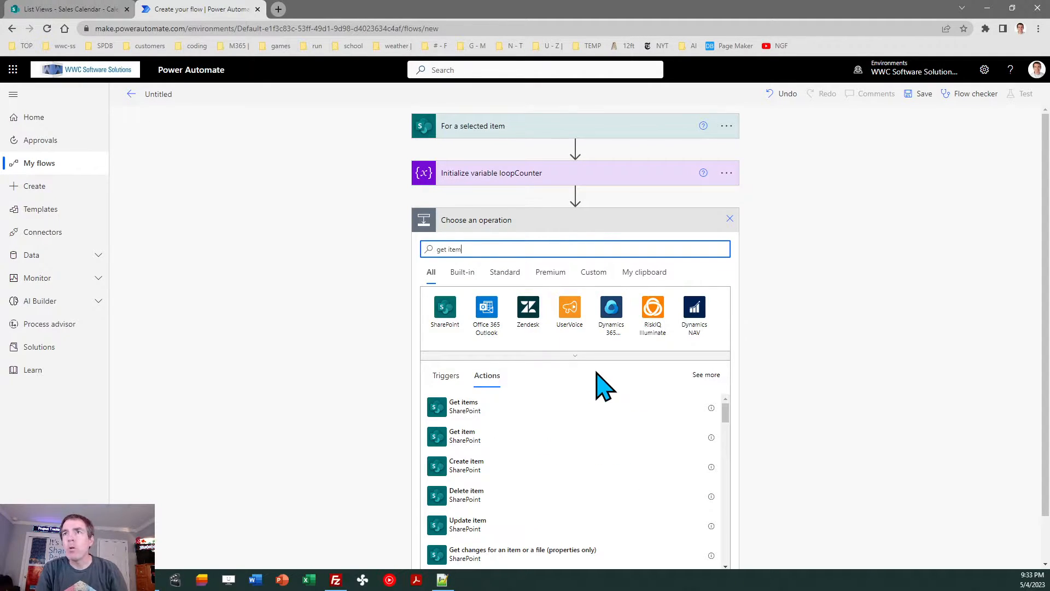
pyautogui.click(492, 438)
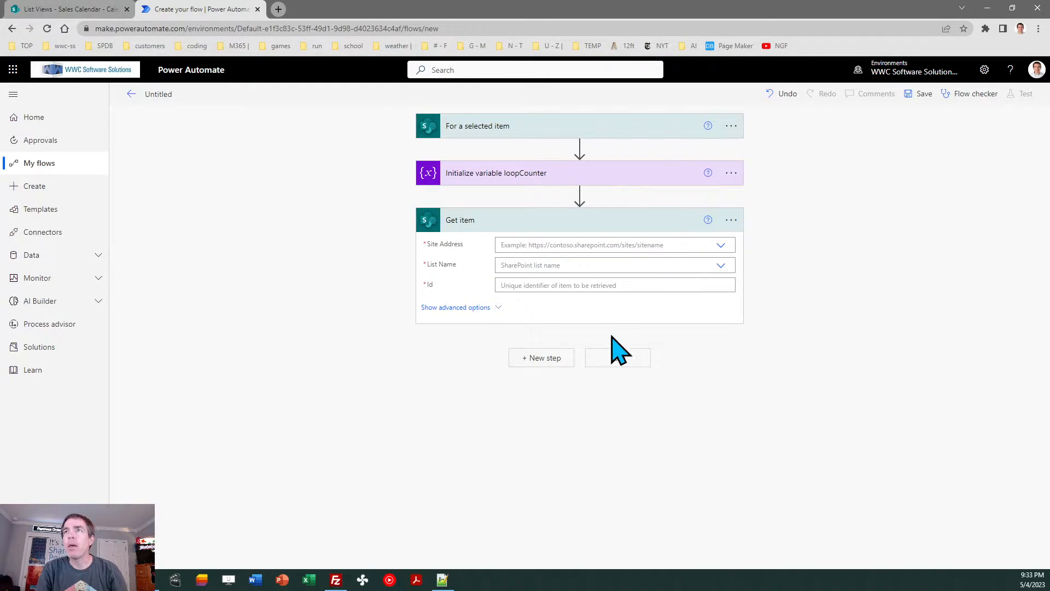
# Point the Get item action to the List Views site and its Sales Calendar list
pyautogui.click(721, 245)
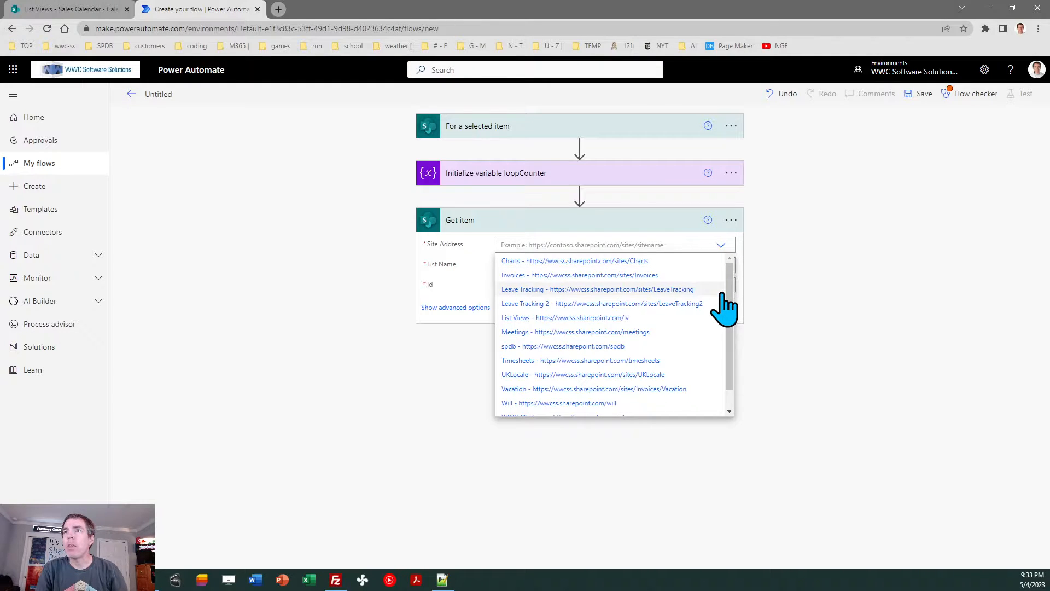
pyautogui.click(647, 318)
pyautogui.click(721, 266)
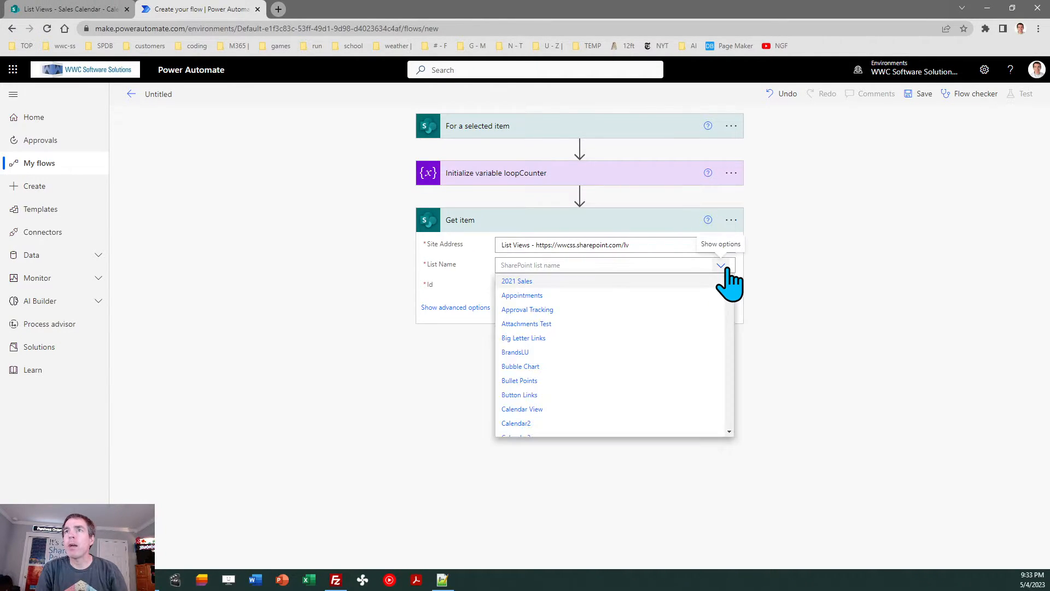
pyautogui.moveTo(730, 289); pyautogui.dragTo(730, 383)
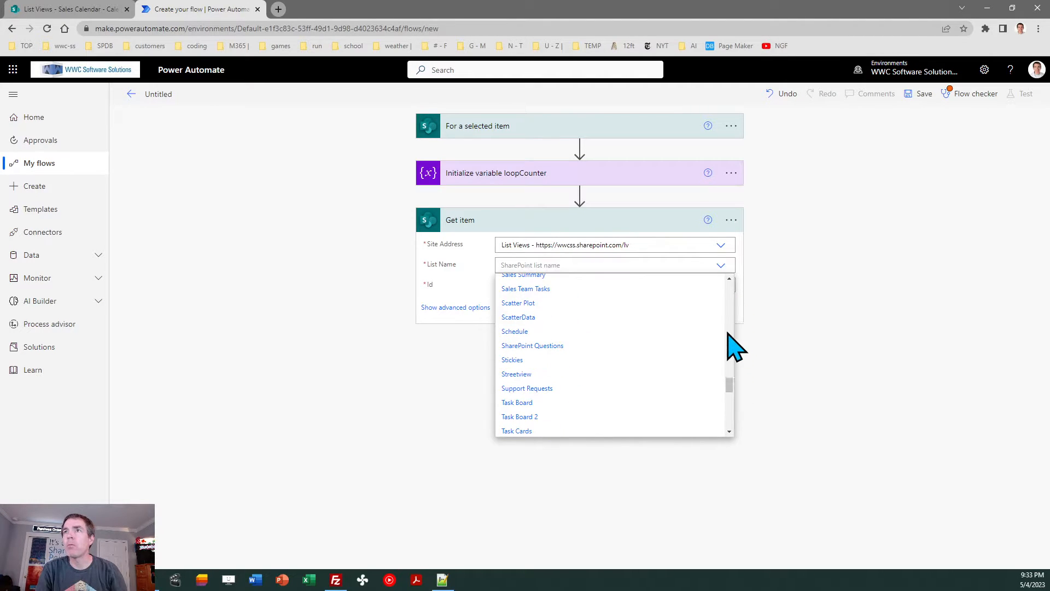
pyautogui.scroll(3, 731, 313)
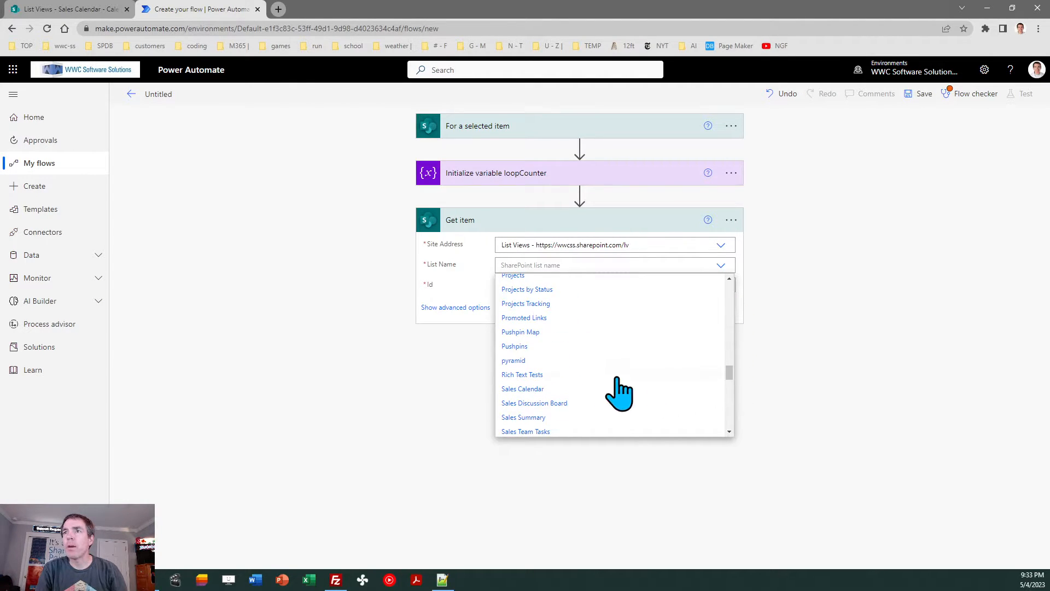
pyautogui.click(539, 389)
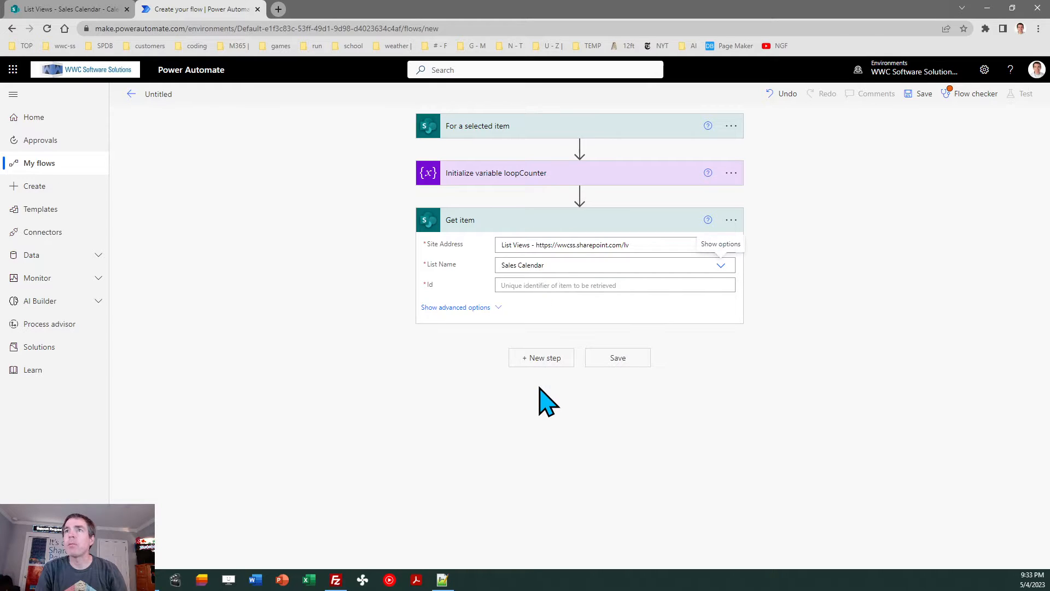
# Set the Get item action's Id to the selected item's ID from the trigger, and collapse the action
pyautogui.click(521, 285)
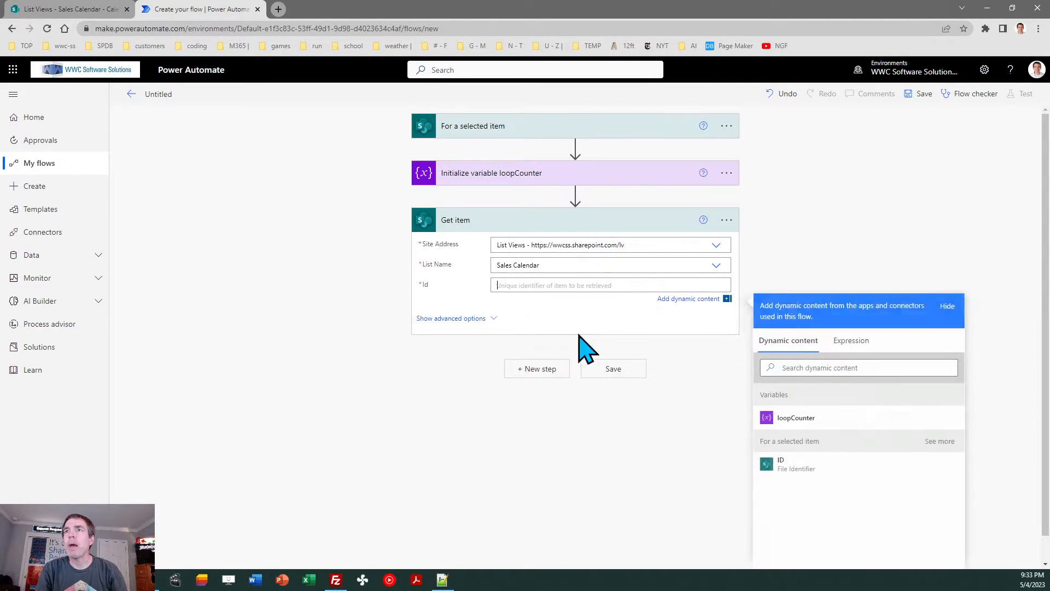
pyautogui.click(793, 464)
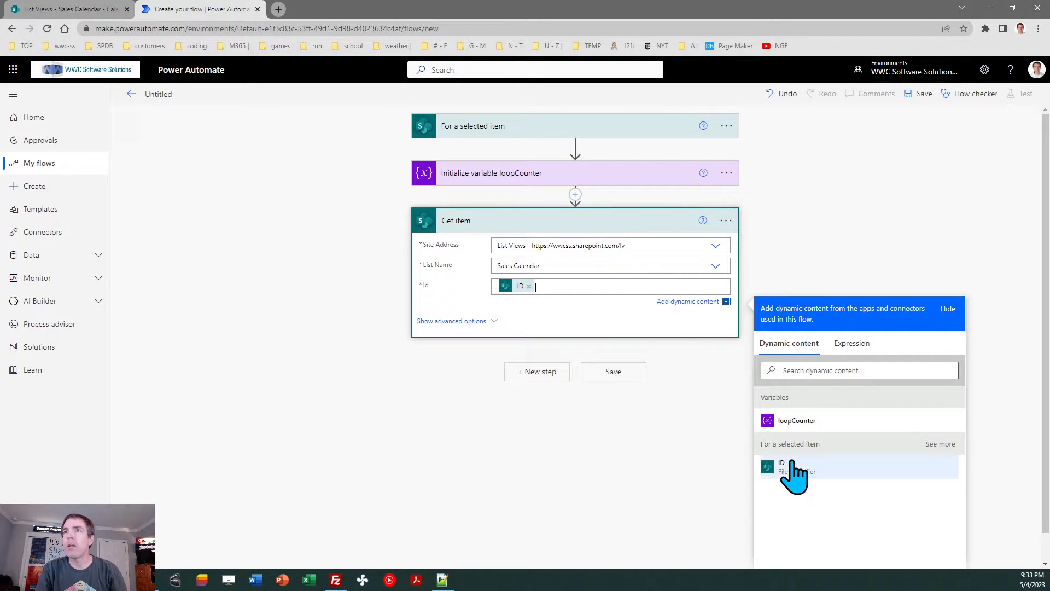
pyautogui.click(822, 255)
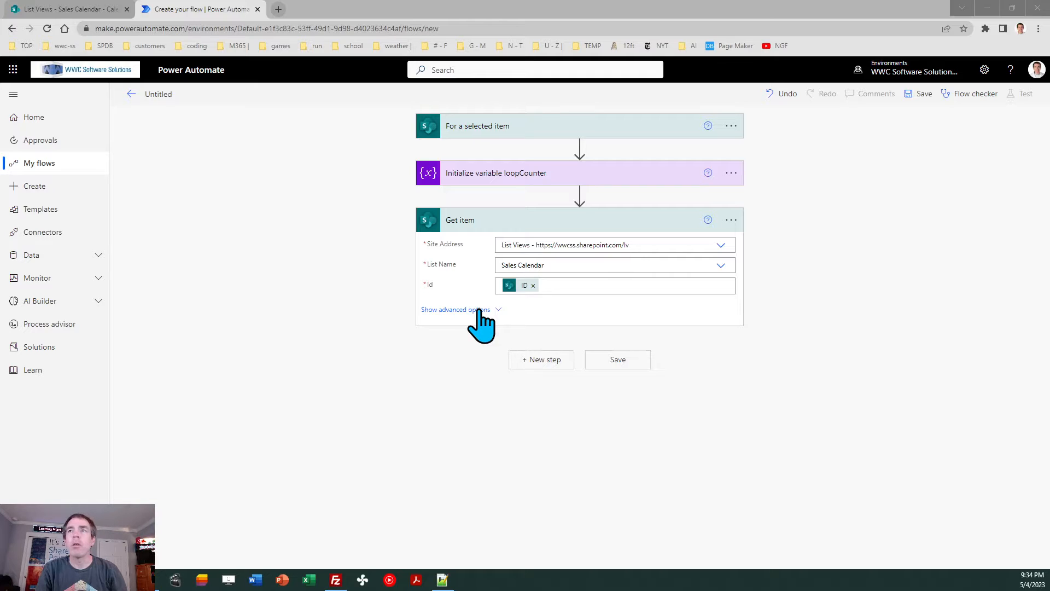
pyautogui.click(472, 223)
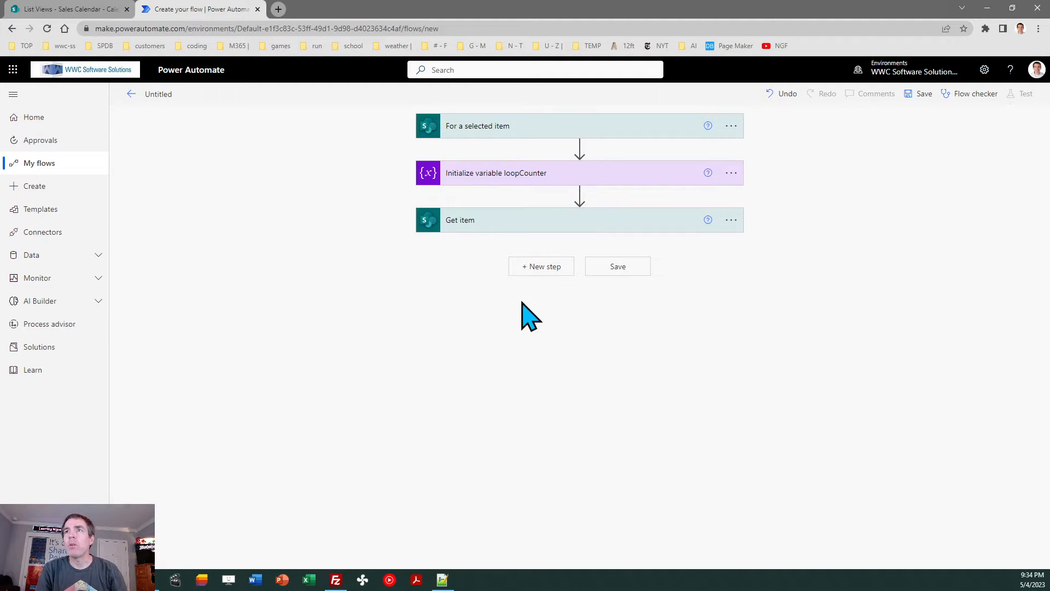
# Add a Do until control after the Get item action
pyautogui.click(536, 271)
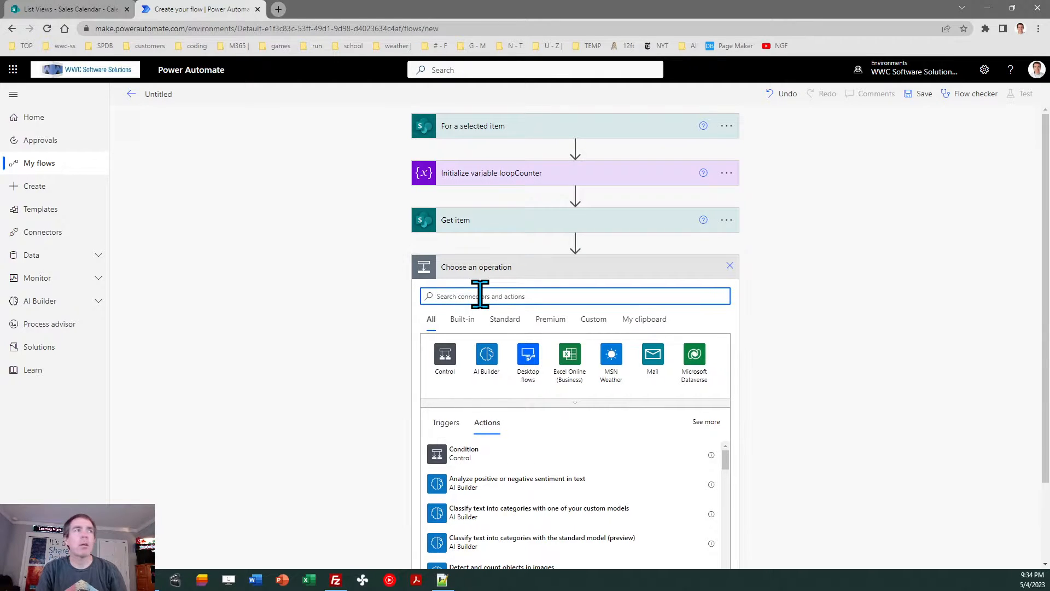
pyautogui.write('do until')
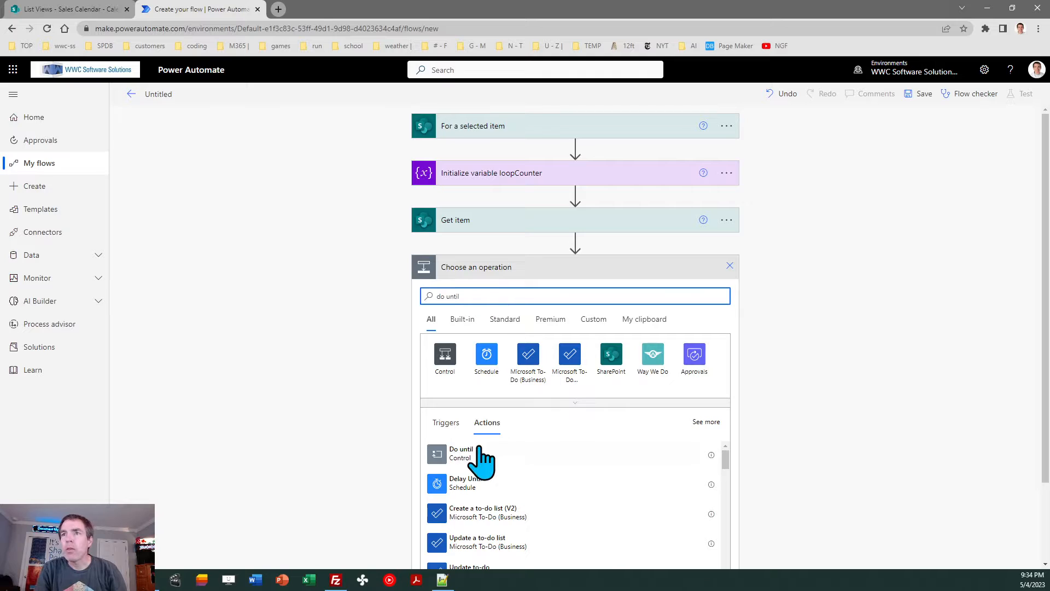
pyautogui.click(483, 449)
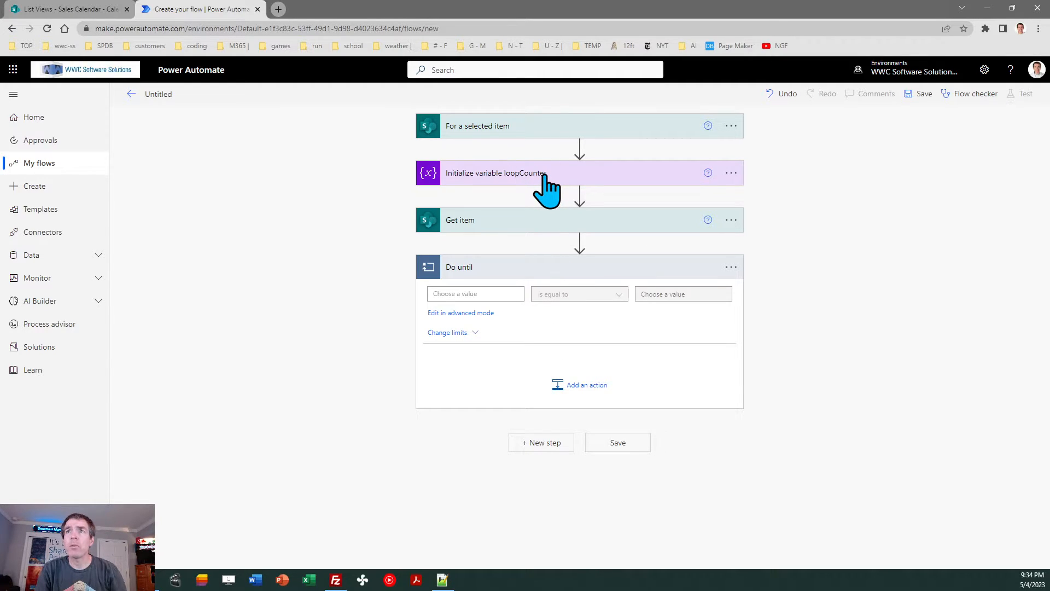
# Set the Do until condition so that loopCounter is equal to the trigger's Count input
pyautogui.click(477, 290)
pyautogui.click(606, 426)
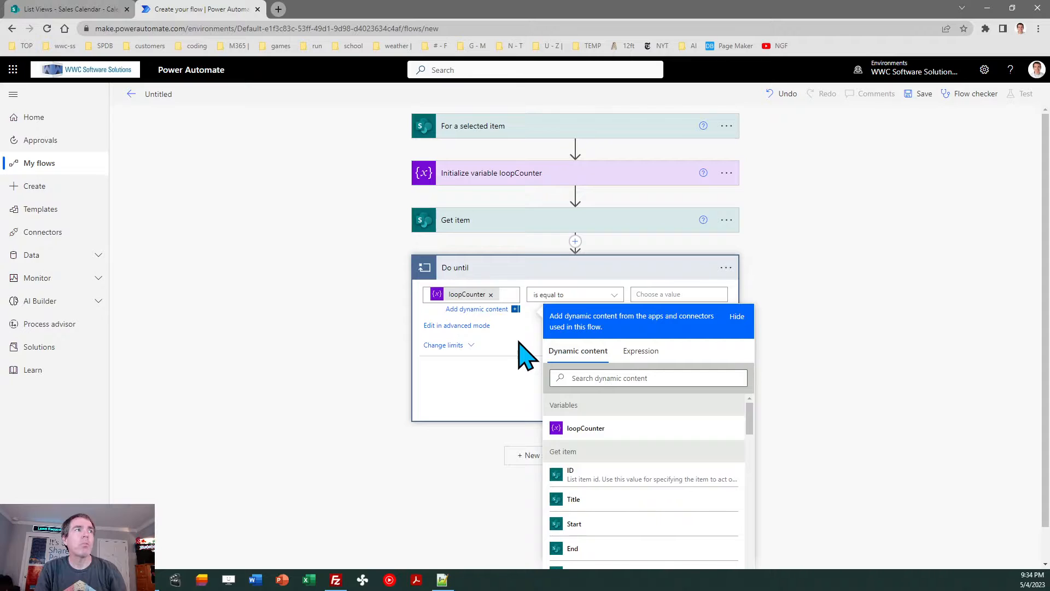
pyautogui.click(652, 294)
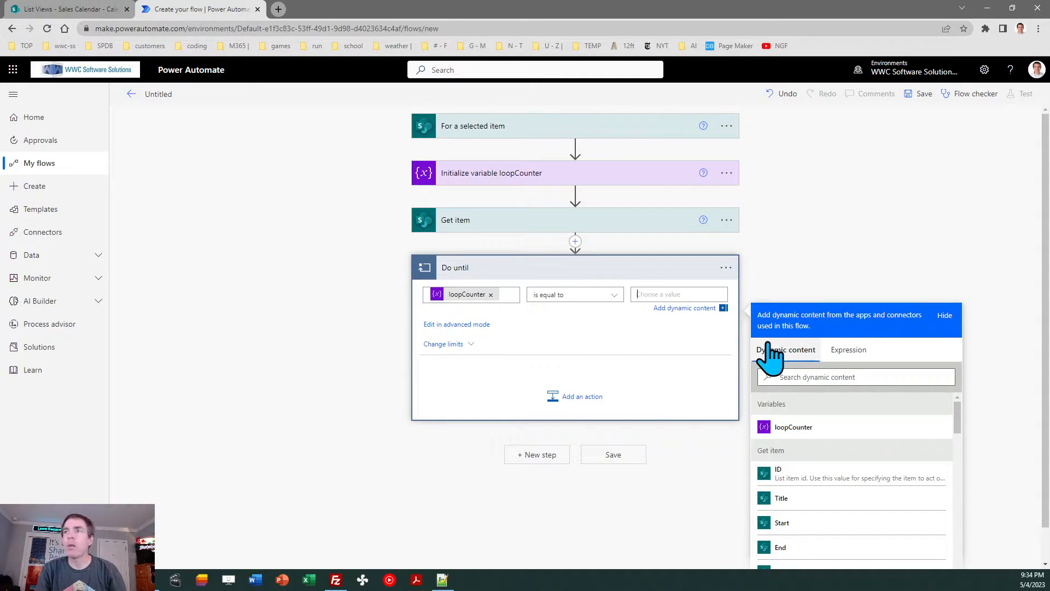
pyautogui.click(814, 377)
pyautogui.write('count')
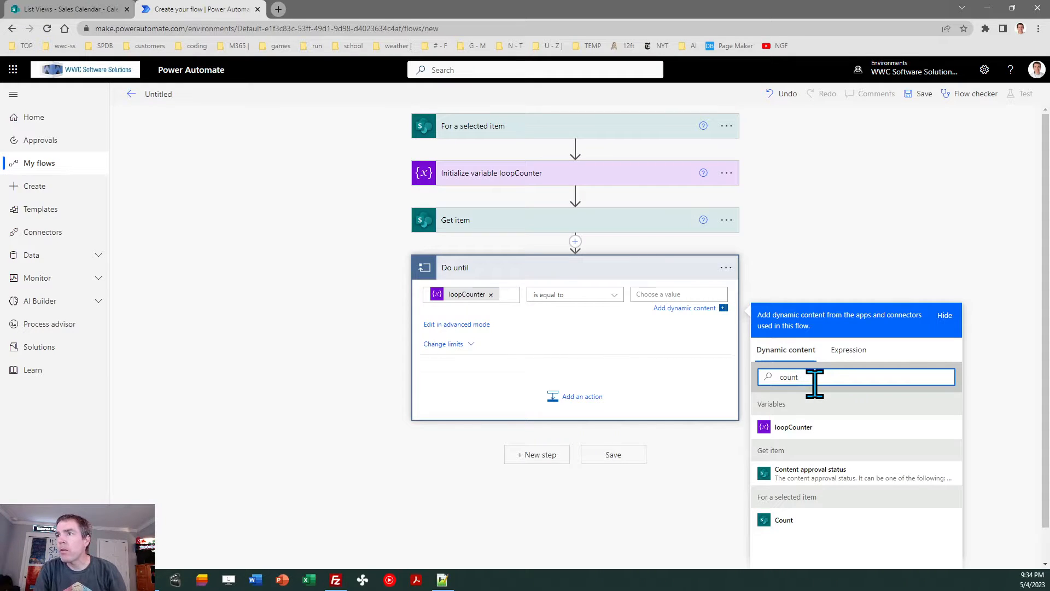
pyautogui.click(808, 527)
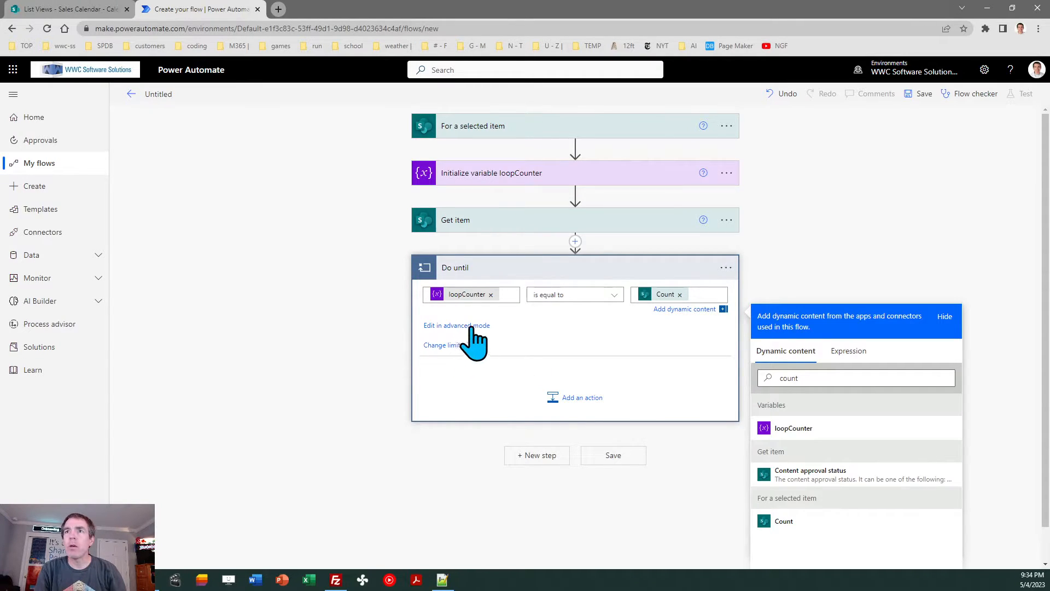
# Add an Increment variable action inside the Do until loop that increases loopCounter by 1
pyautogui.click(582, 404)
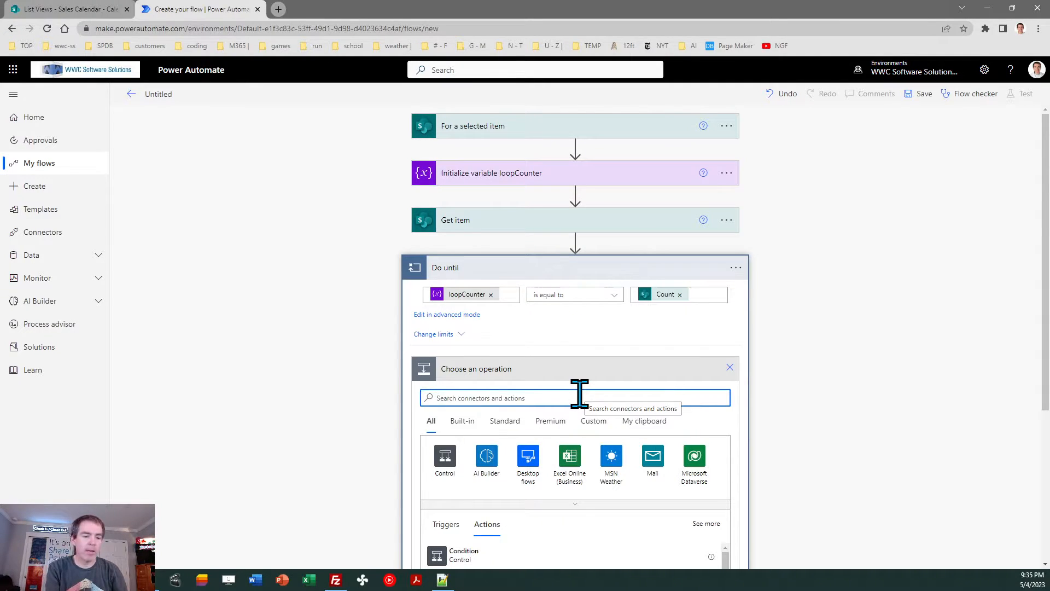
pyautogui.write('increment')
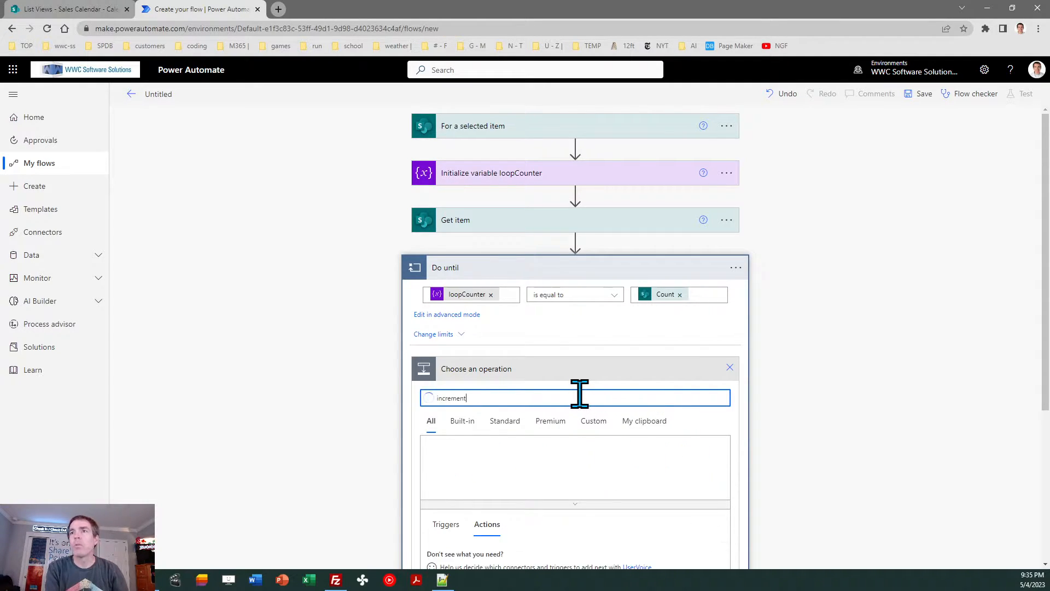
pyautogui.click(474, 554)
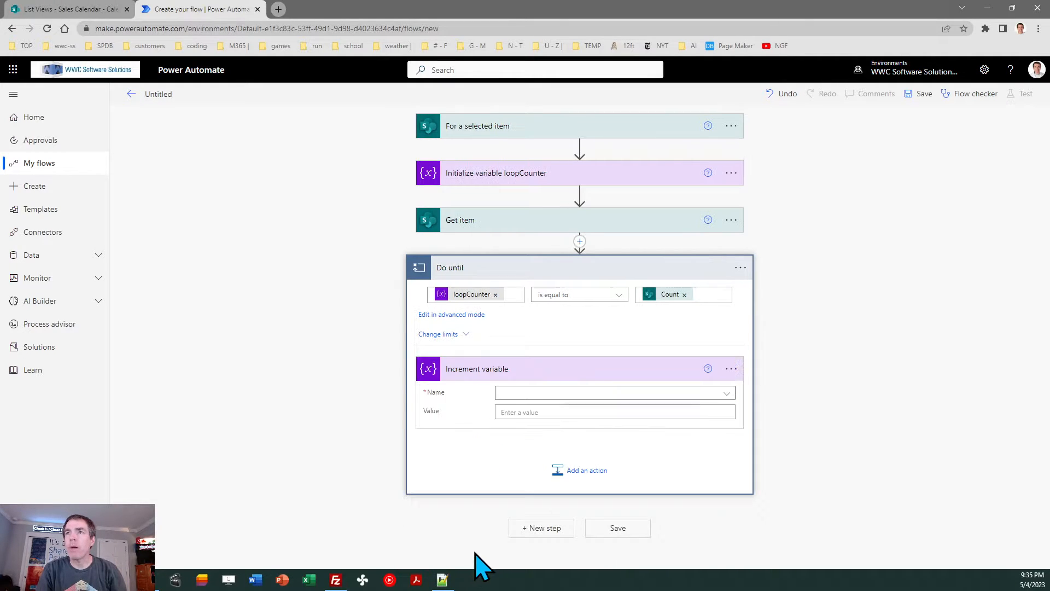
pyautogui.click(723, 395)
pyautogui.click(541, 430)
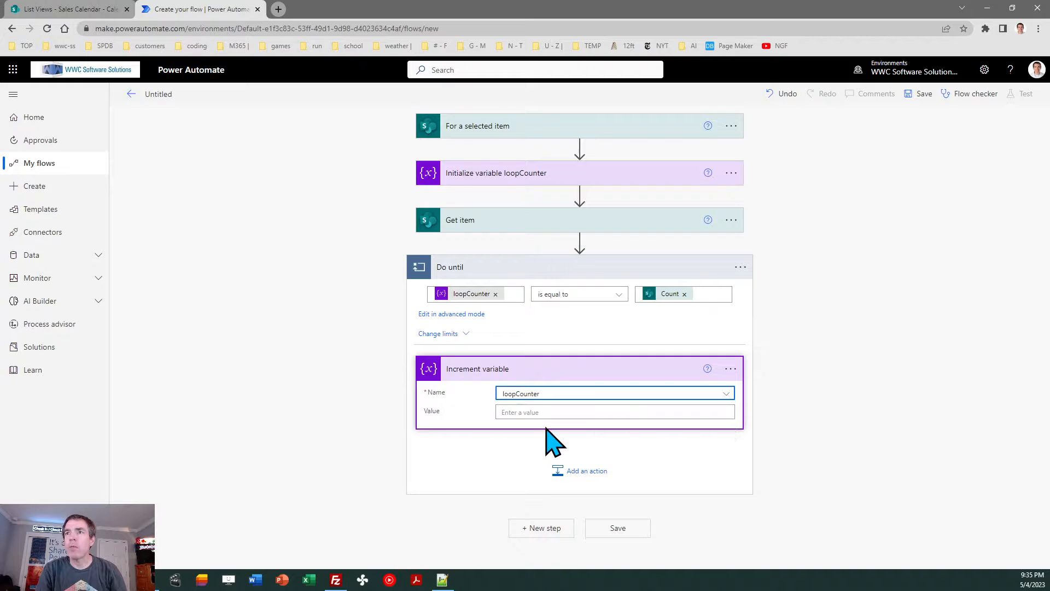
pyautogui.click(517, 413)
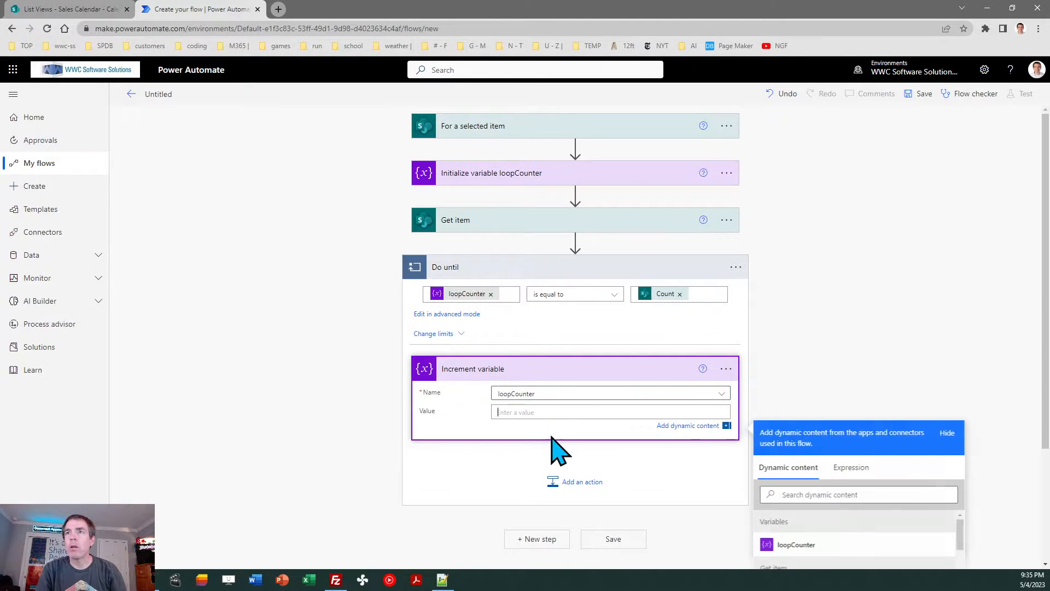
pyautogui.write('1')
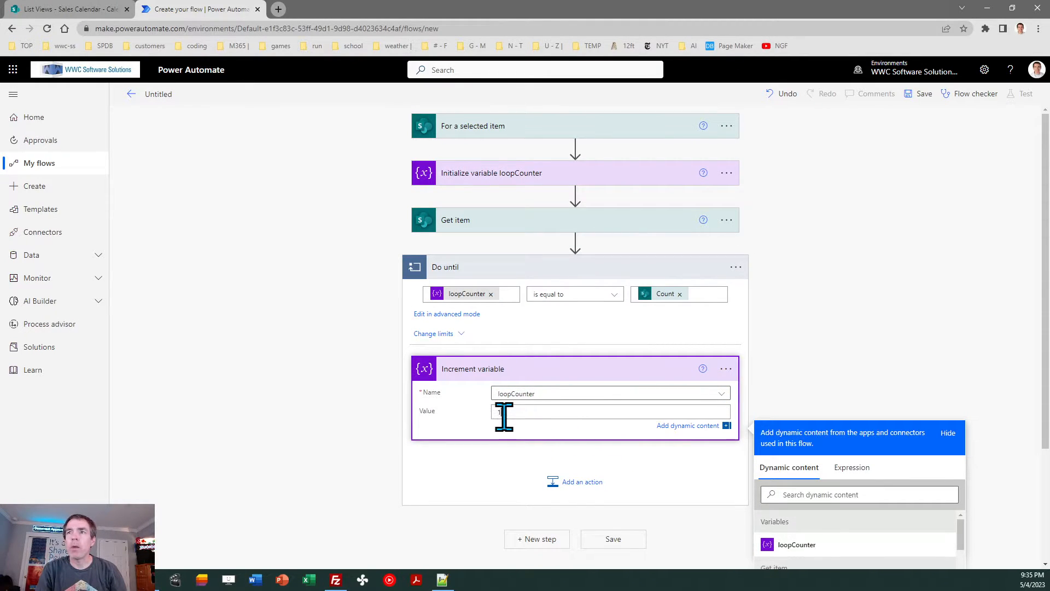
# Add a Date Time "Add to time" action after Increment variable inside the Do until loop
pyautogui.click(825, 362)
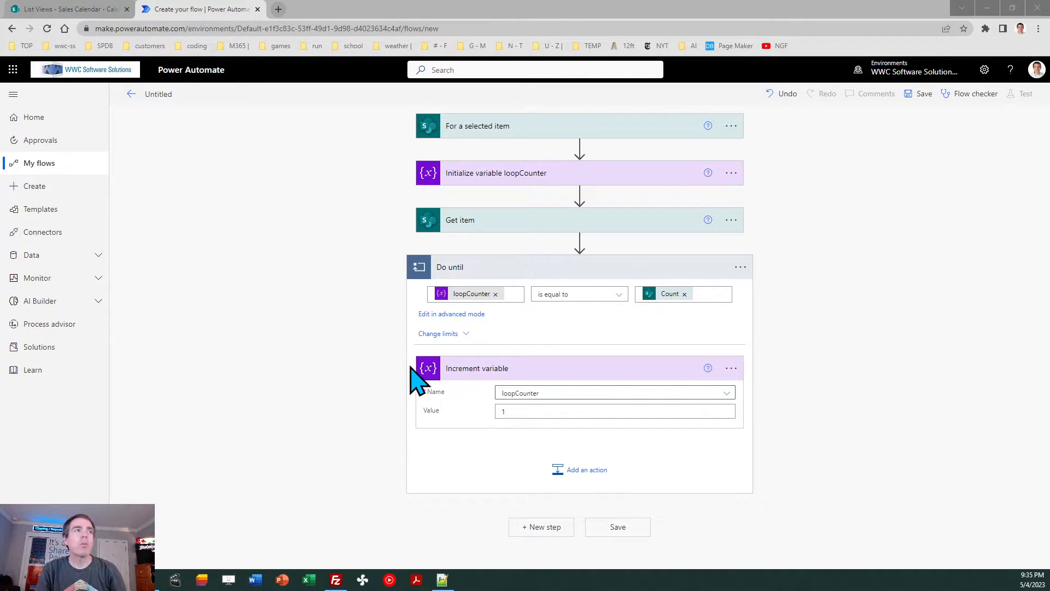
pyautogui.click(583, 471)
pyautogui.write('add to time')
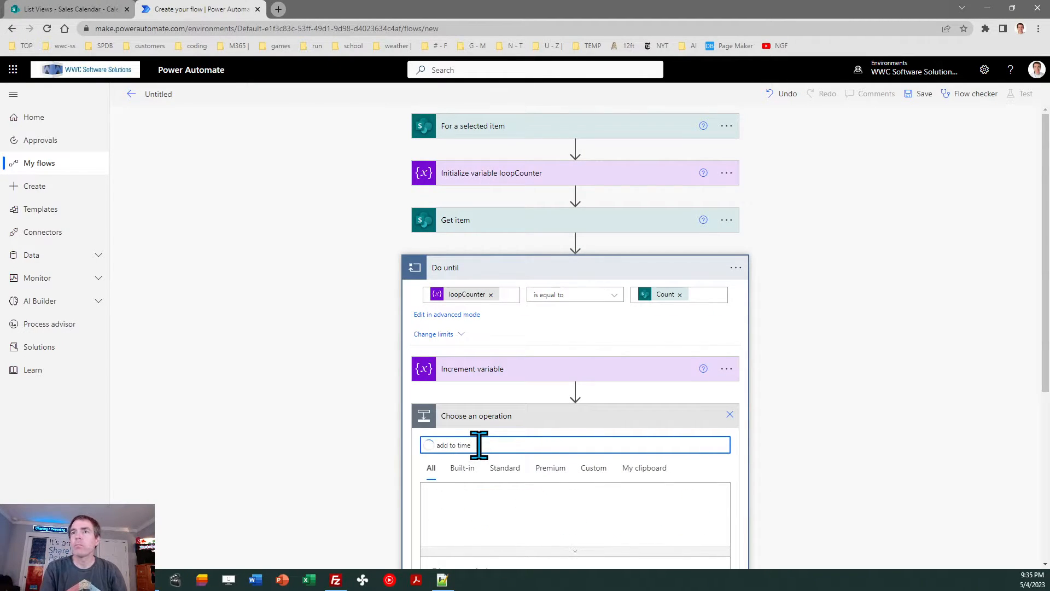
pyautogui.moveTo(1049, 329); pyautogui.dragTo(1049, 416)
pyautogui.click(460, 491)
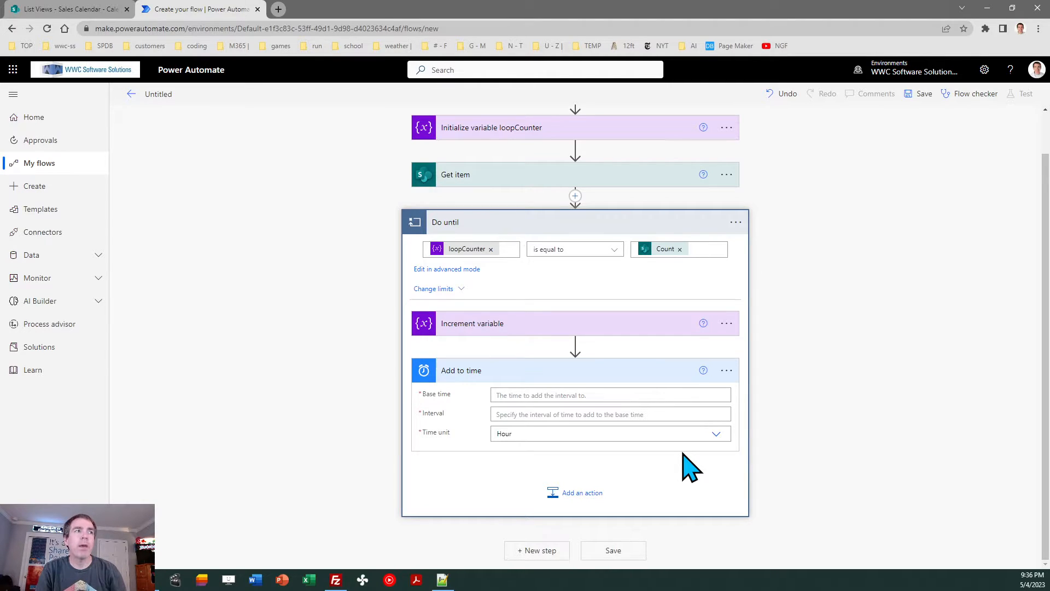
# Set the Add to time action's base time to the Start value from Get item
pyautogui.click(522, 395)
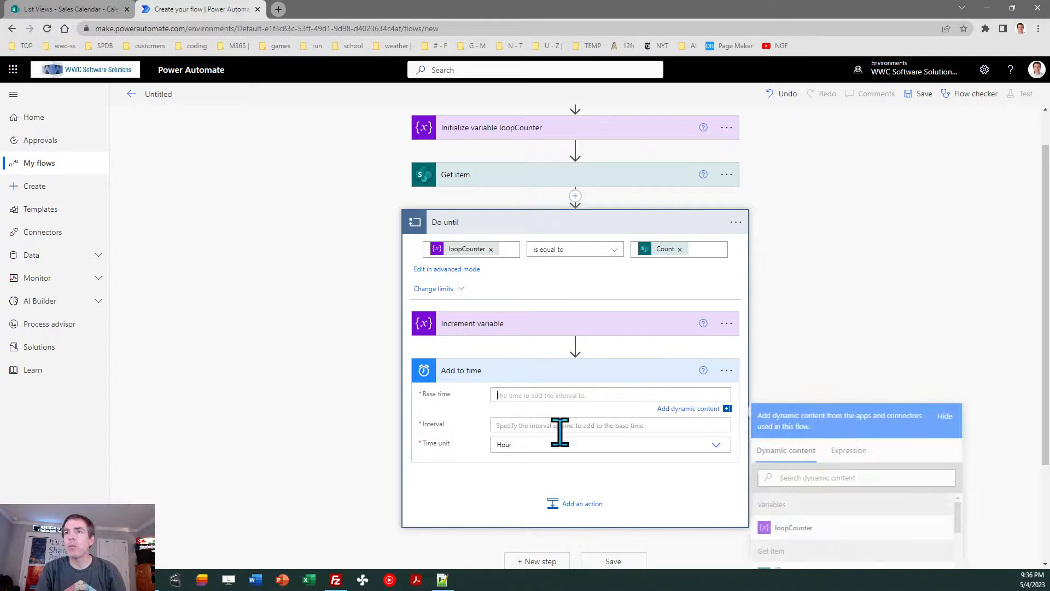
pyautogui.click(812, 477)
pyautogui.write('start')
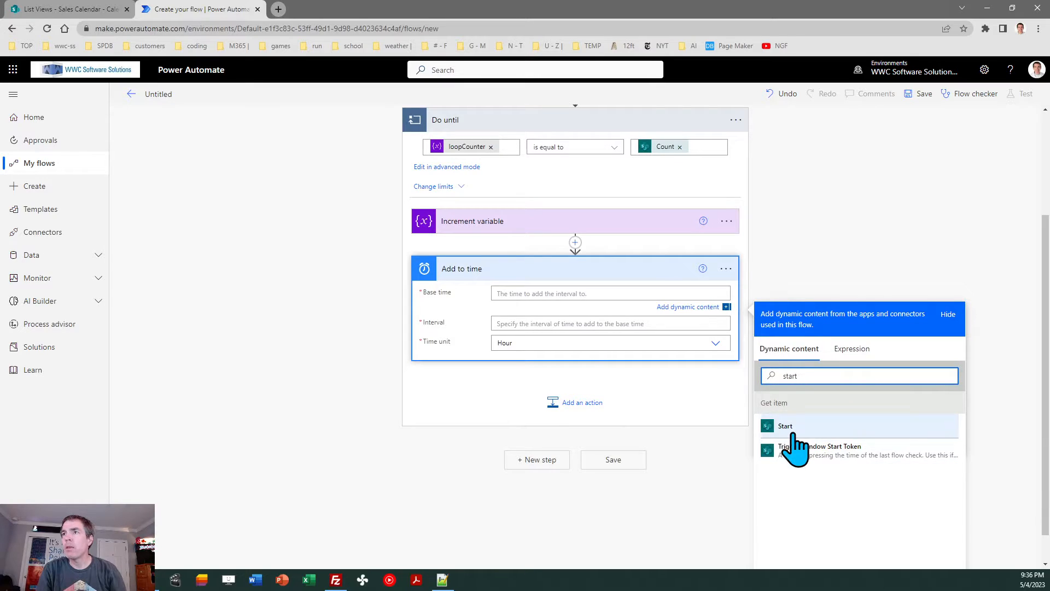
pyautogui.click(791, 432)
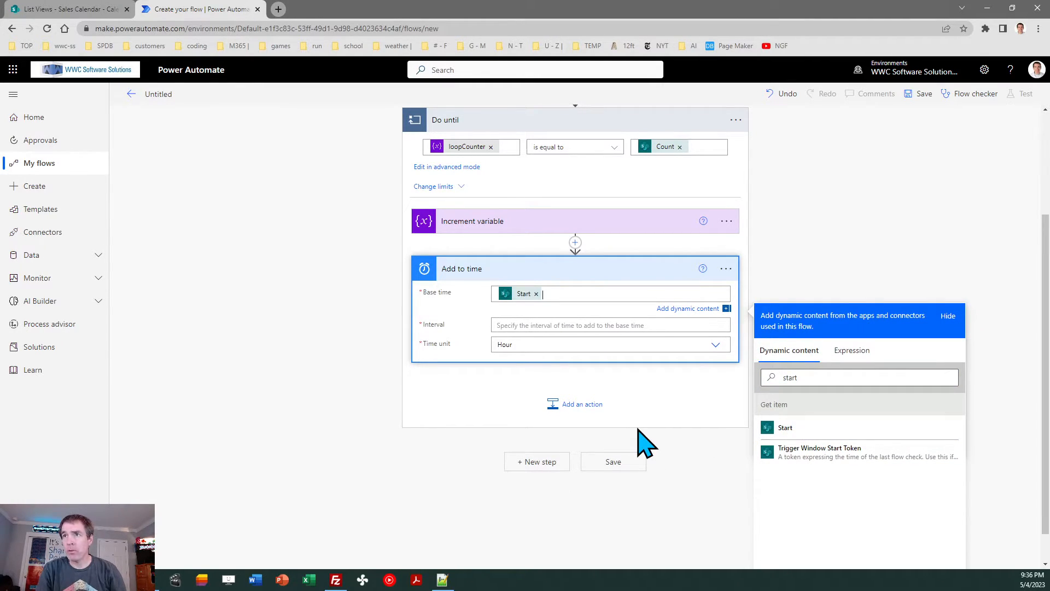
# Add a second Date Time "Add to time" action below the first one in the Do until loop
pyautogui.click(579, 406)
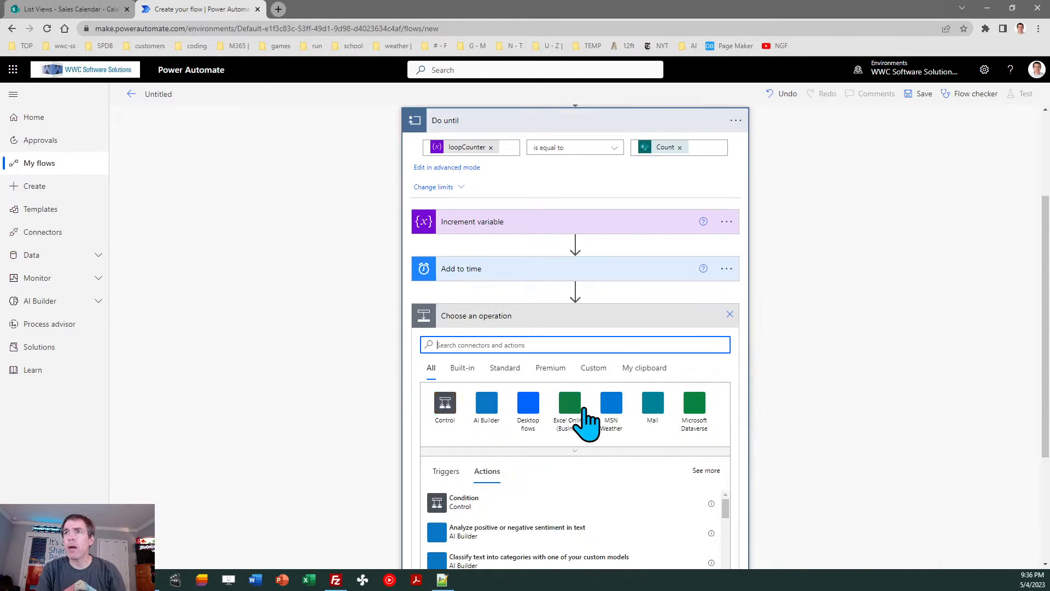
pyautogui.write('add to time')
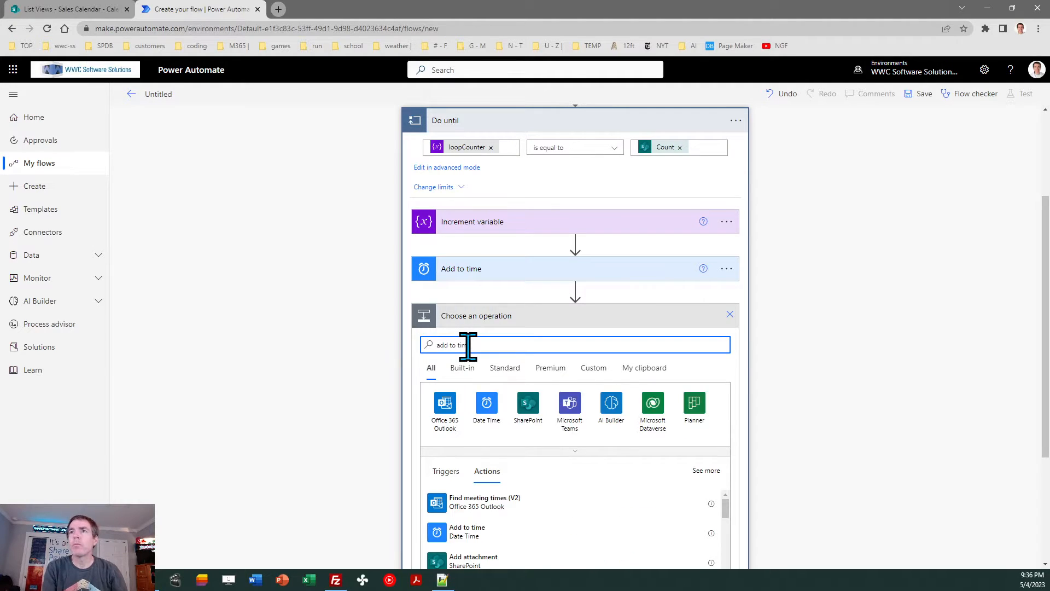
pyautogui.moveTo(1049, 291); pyautogui.dragTo(1049, 340)
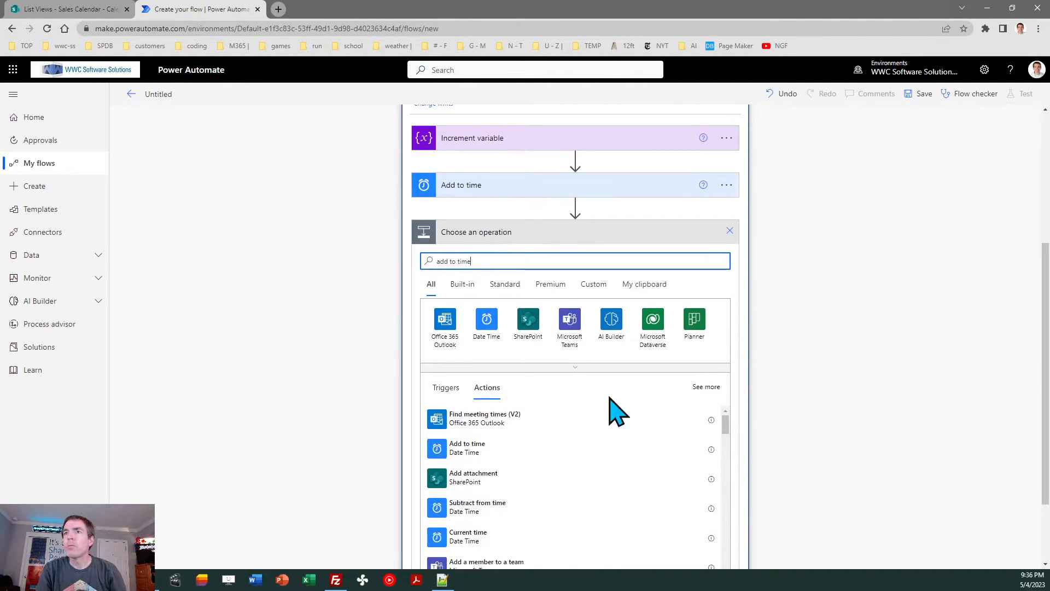
pyautogui.click(489, 447)
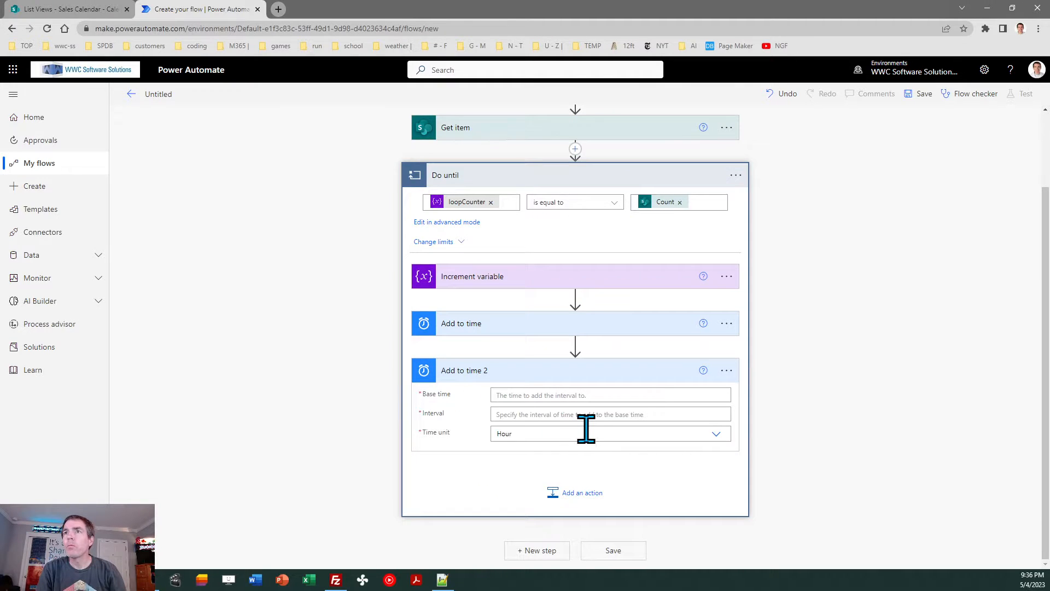
# Rename the second Add to time action as "Add to time End"
pyautogui.click(726, 371)
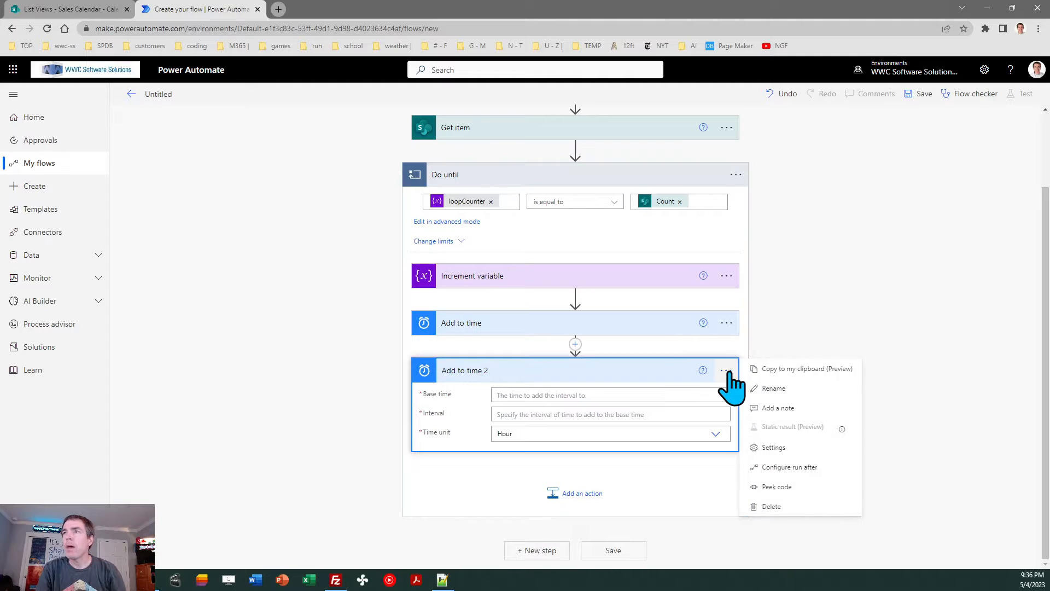
pyautogui.click(766, 388)
pyautogui.press('BackSpace')
pyautogui.write('End')
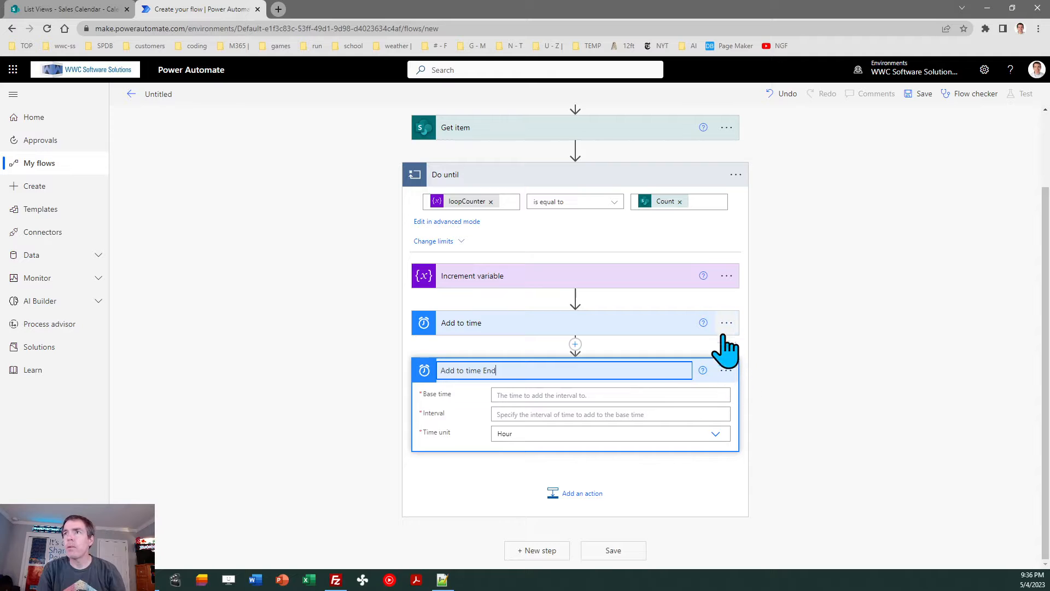
pyautogui.click(774, 345)
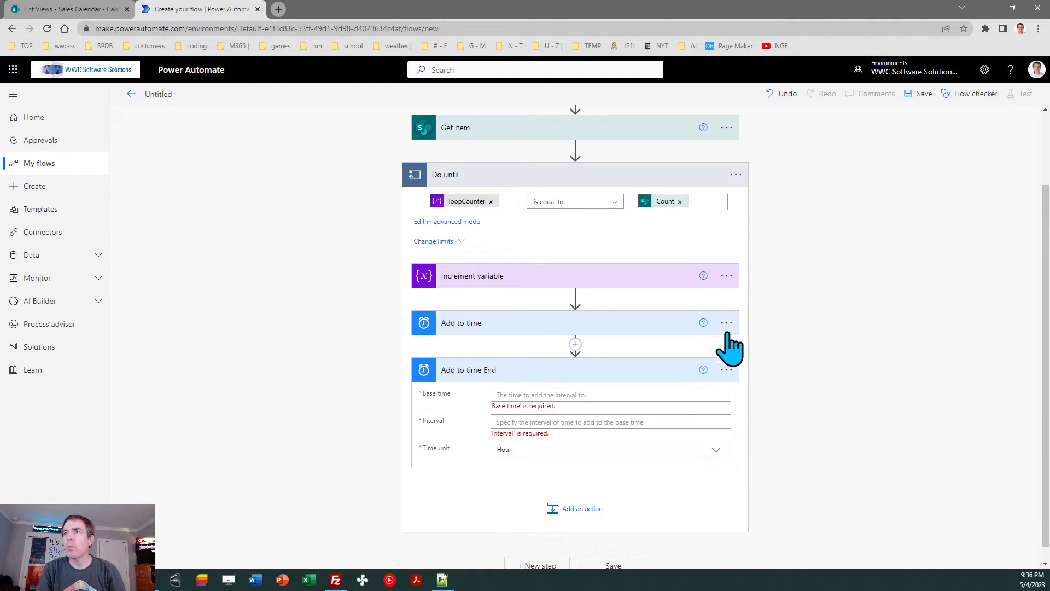
# Rename the first Add to time action as "Add to time Start"
pyautogui.click(727, 323)
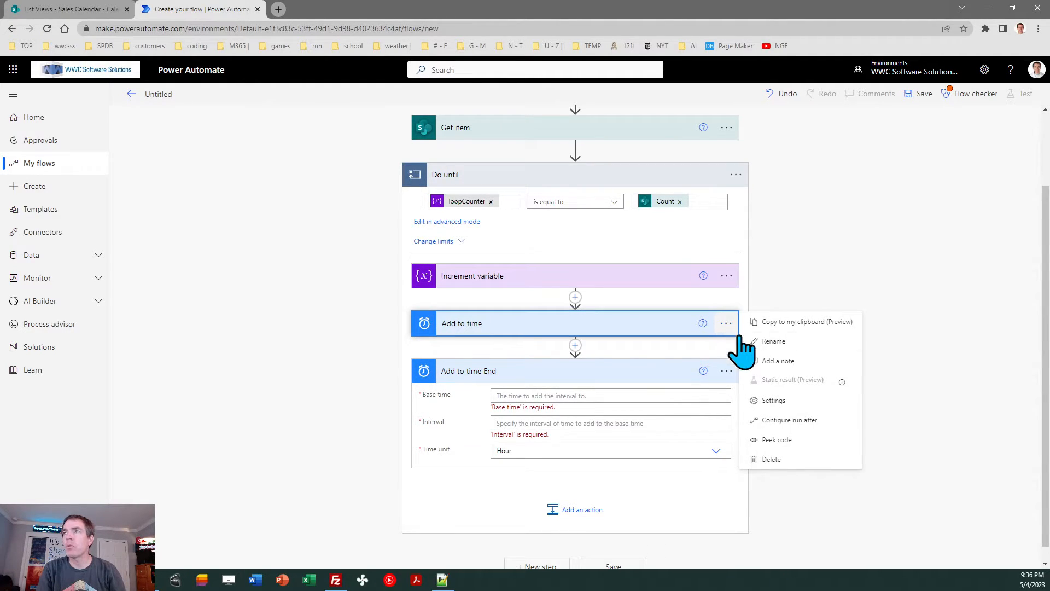
pyautogui.click(769, 342)
pyautogui.click(517, 328)
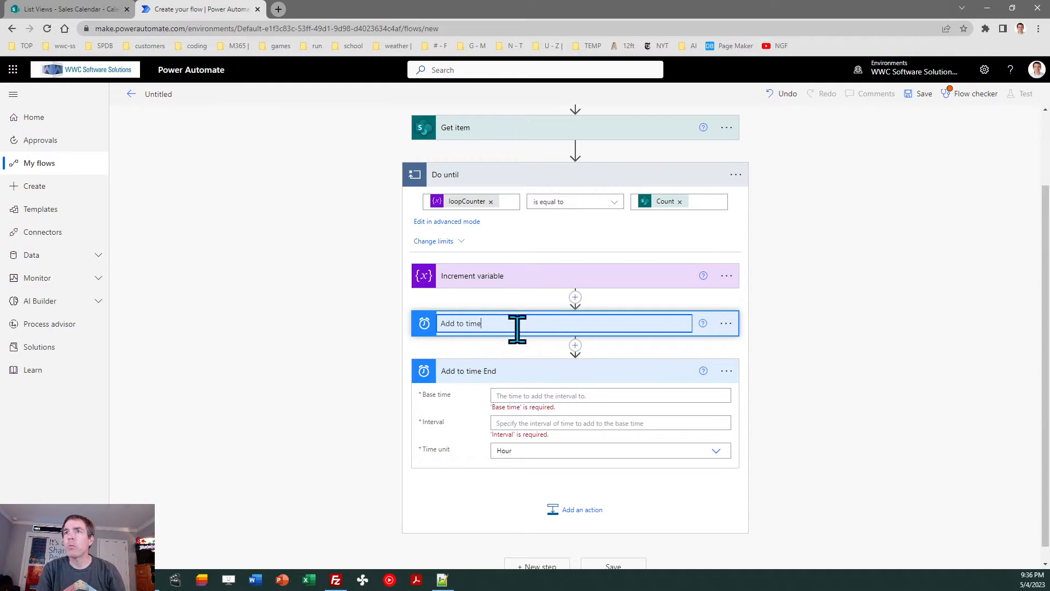
pyautogui.write('Start')
pyautogui.click(855, 369)
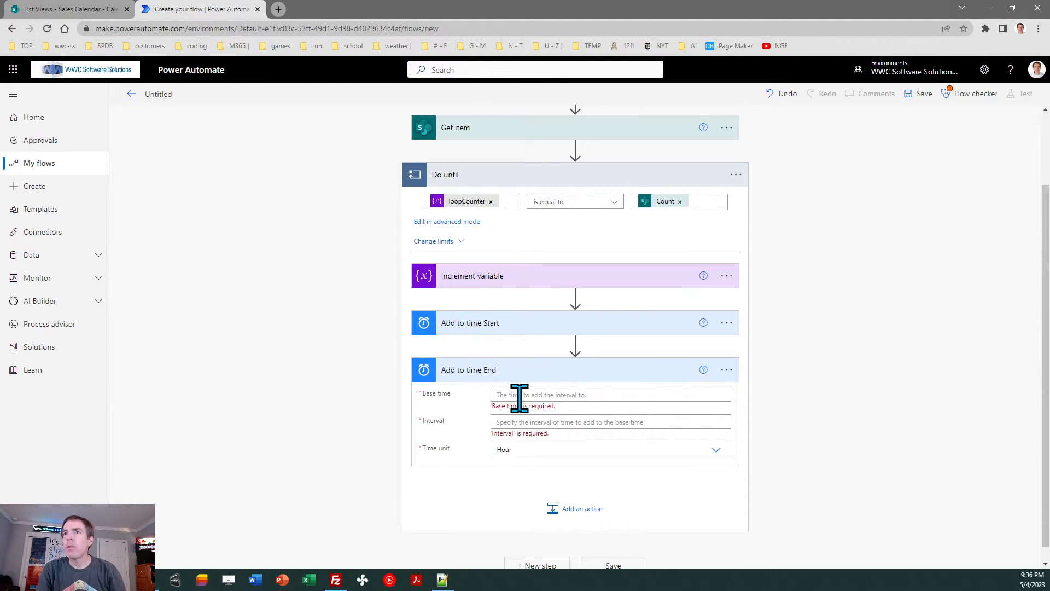
# Set the base time of Add to time End to the End value from Get item
pyautogui.click(566, 427)
pyautogui.write('end')
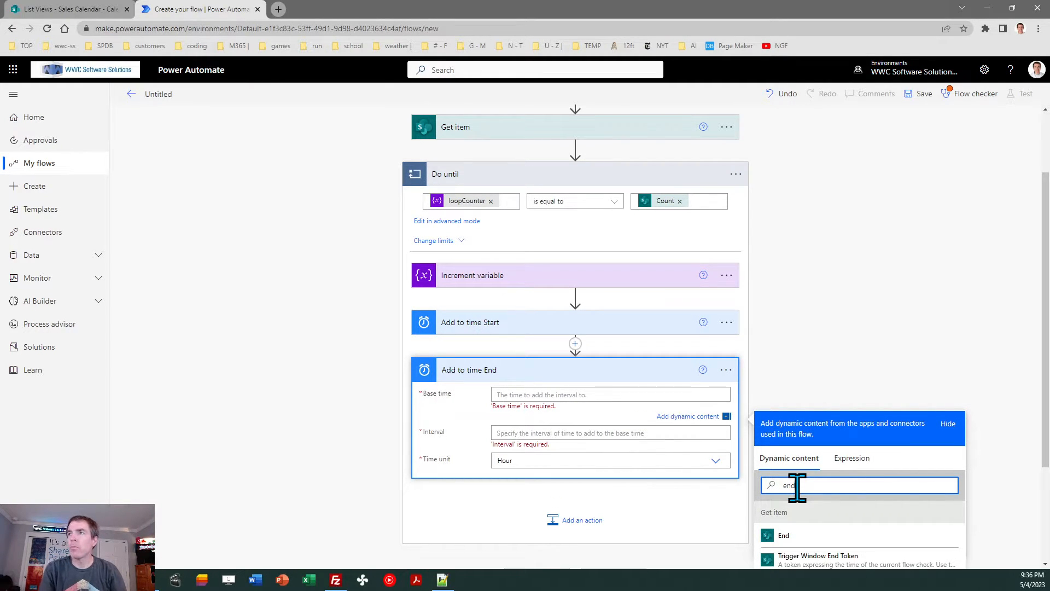
pyautogui.scroll(-3, 1034, 340)
pyautogui.click(787, 391)
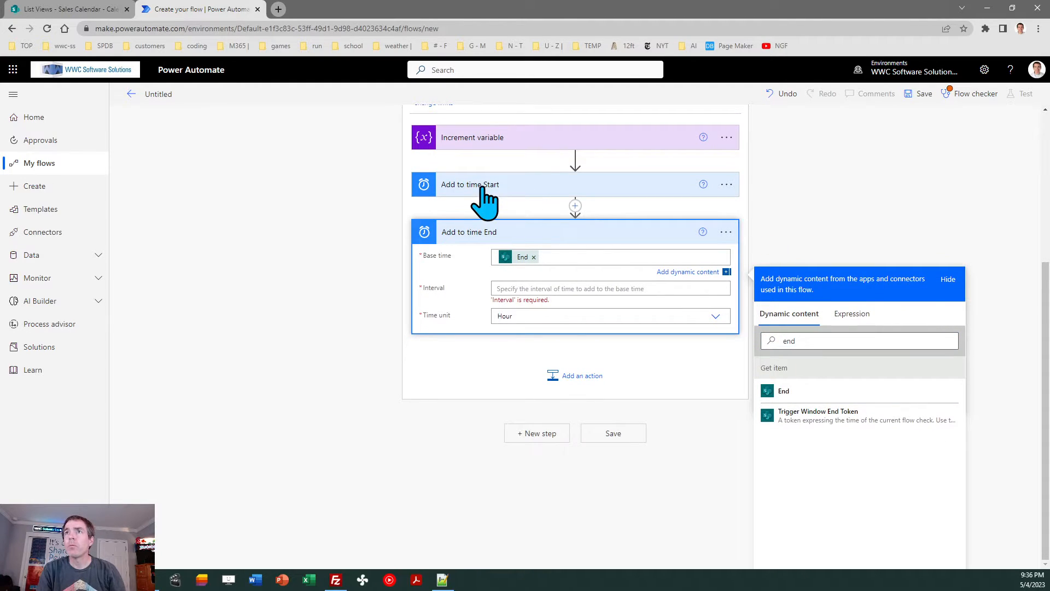
# Set the interval of both Add to time Start and Add to time End to the loopCounter variable
pyautogui.click(485, 188)
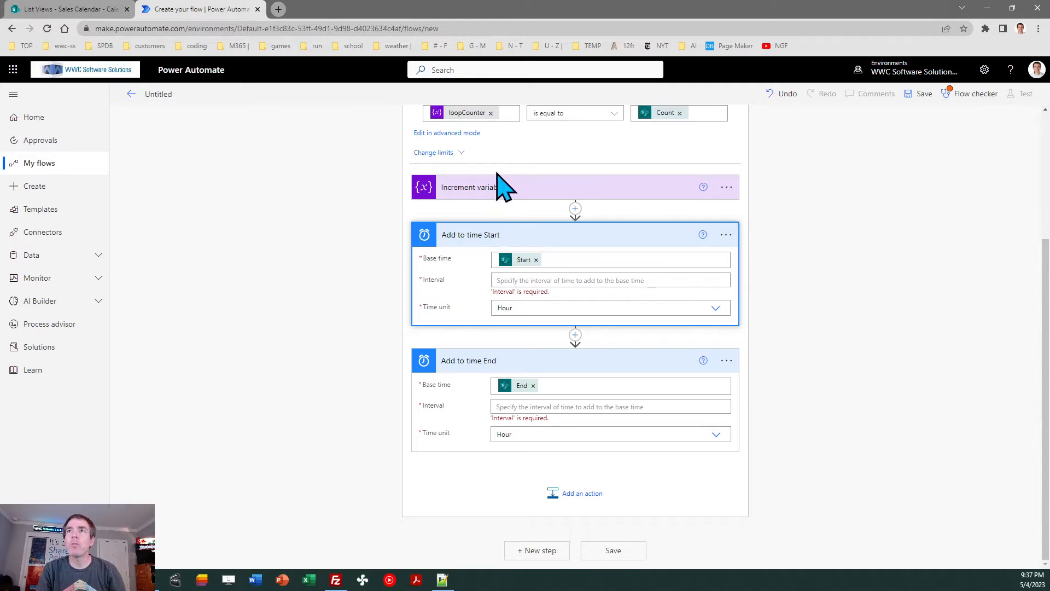
pyautogui.click(517, 280)
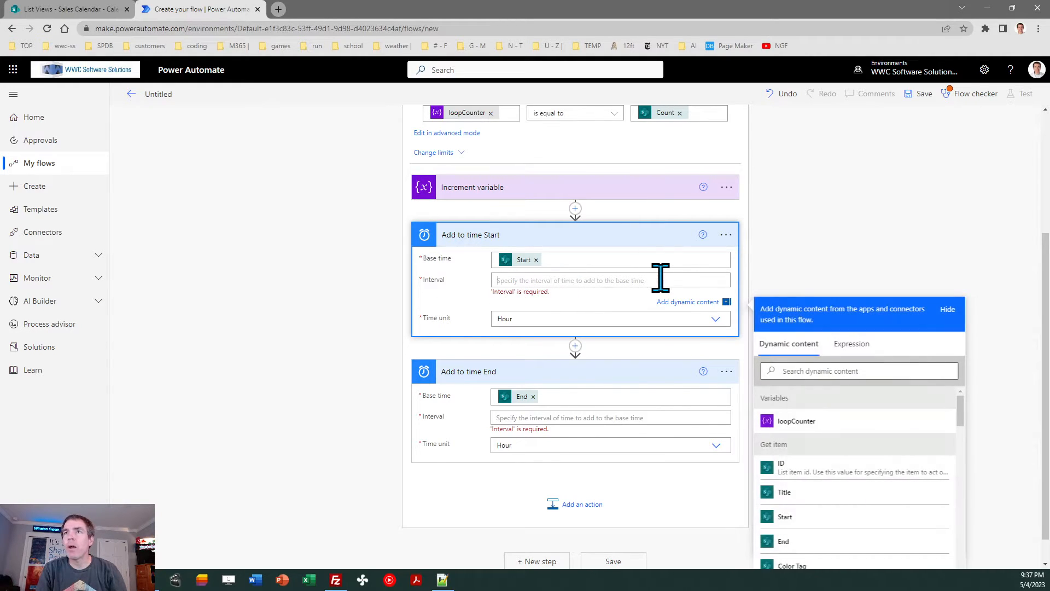
pyautogui.click(810, 431)
pyautogui.click(565, 419)
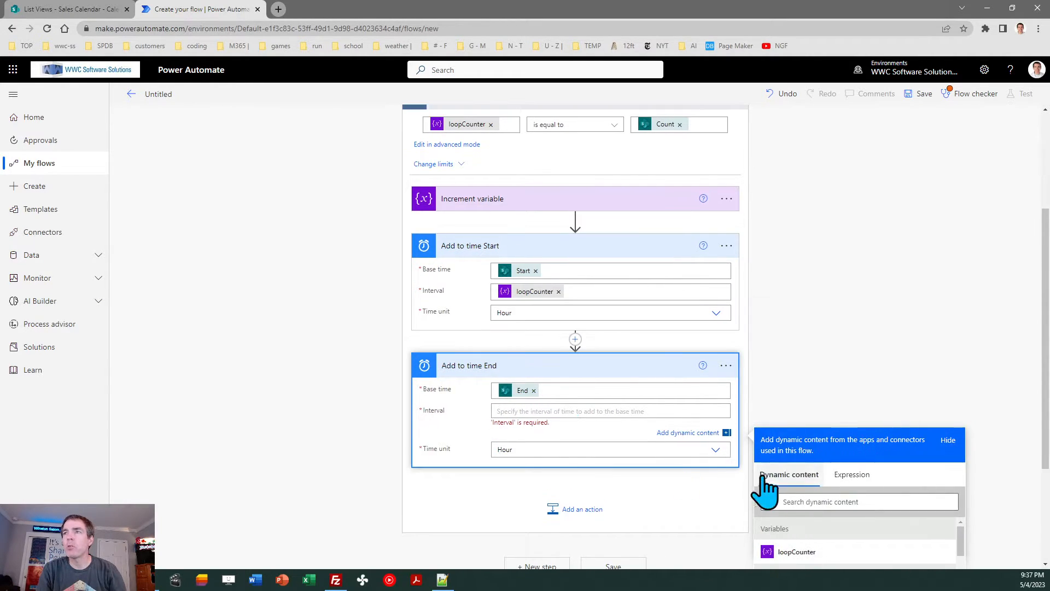
pyautogui.click(809, 554)
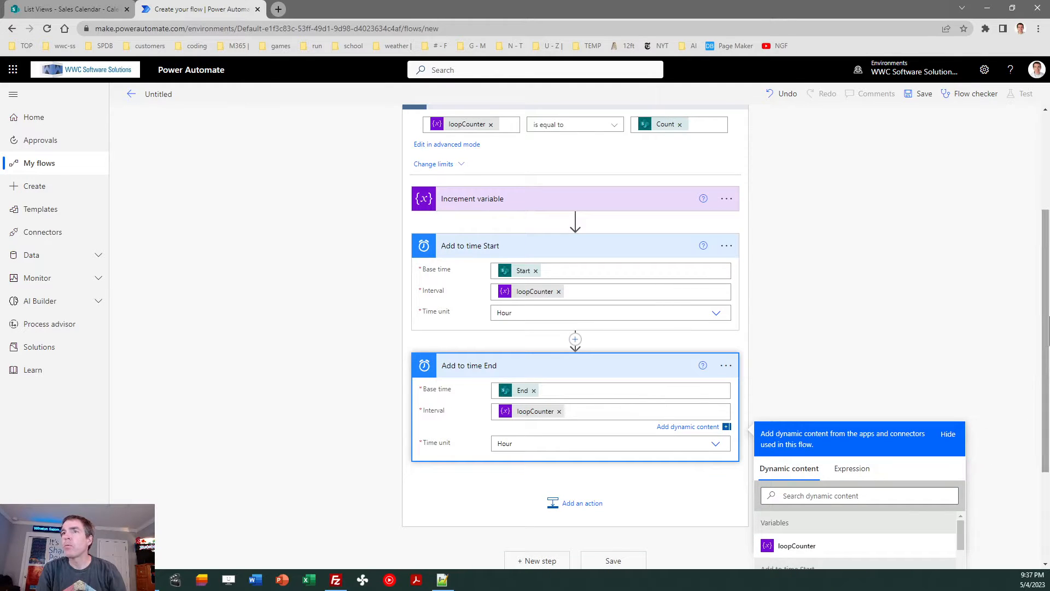
# Replace the time unit of Add to time Start with a custom value, the trigger's Time Span input
pyautogui.scroll(-1, 699, 323)
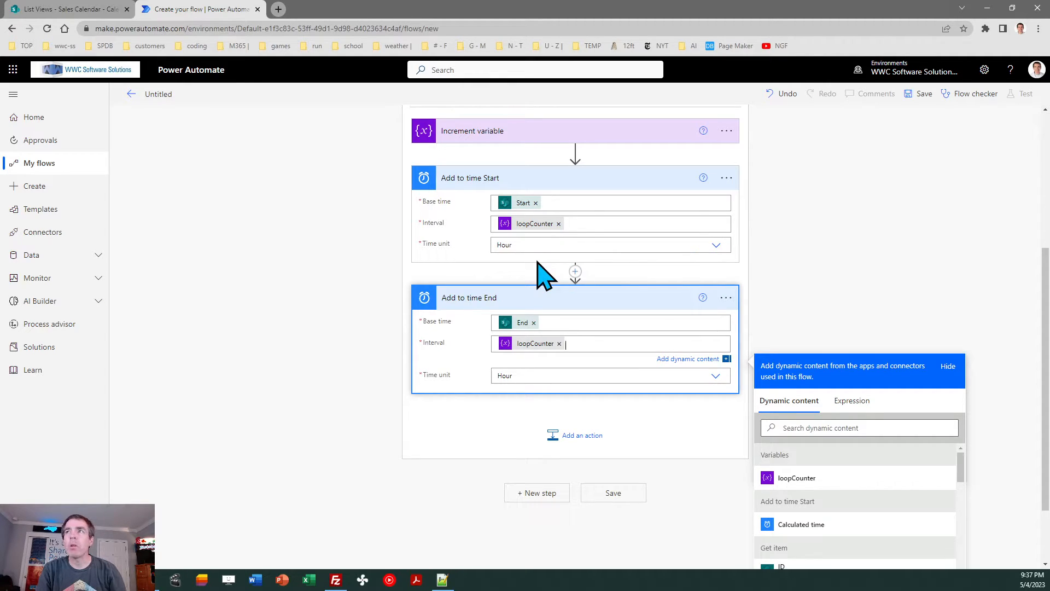
pyautogui.click(714, 245)
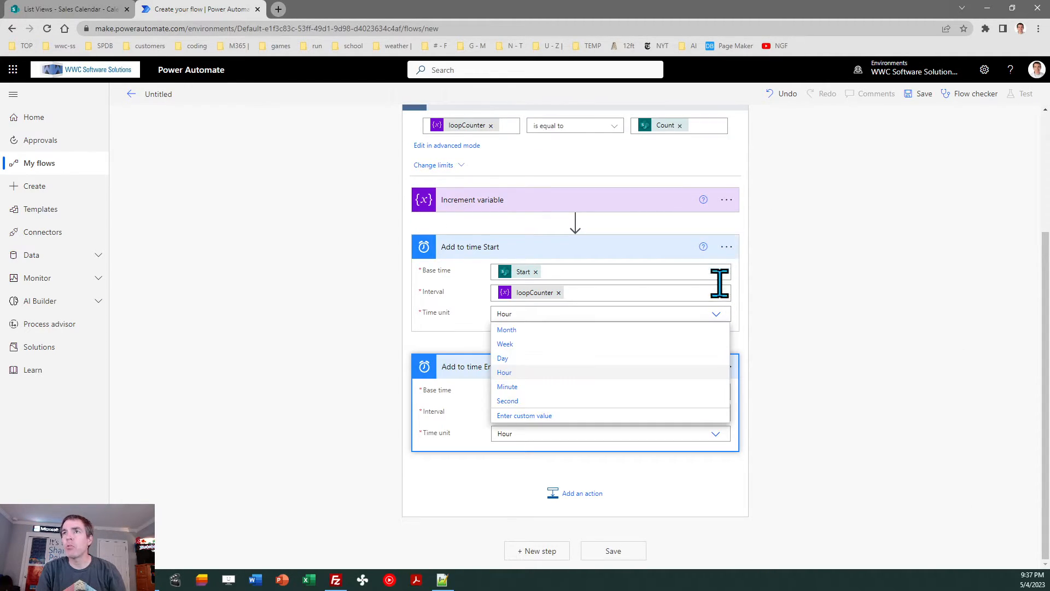
pyautogui.click(799, 315)
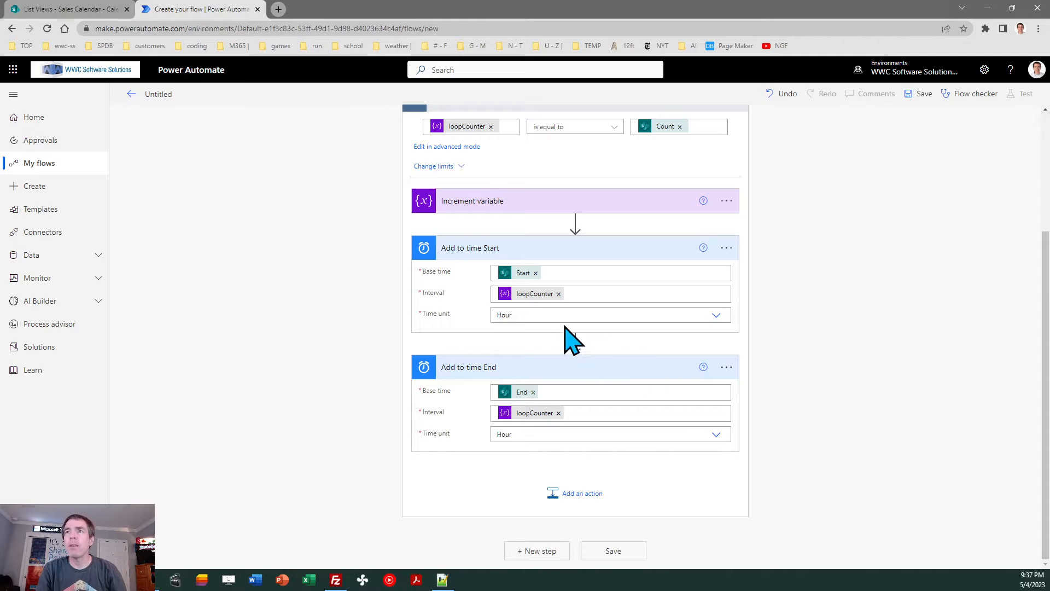
pyautogui.click(531, 320)
pyautogui.press('BackSpace')
pyautogui.press('BackSpace')
pyautogui.press('BackSpace')
pyautogui.press('BackSpace')
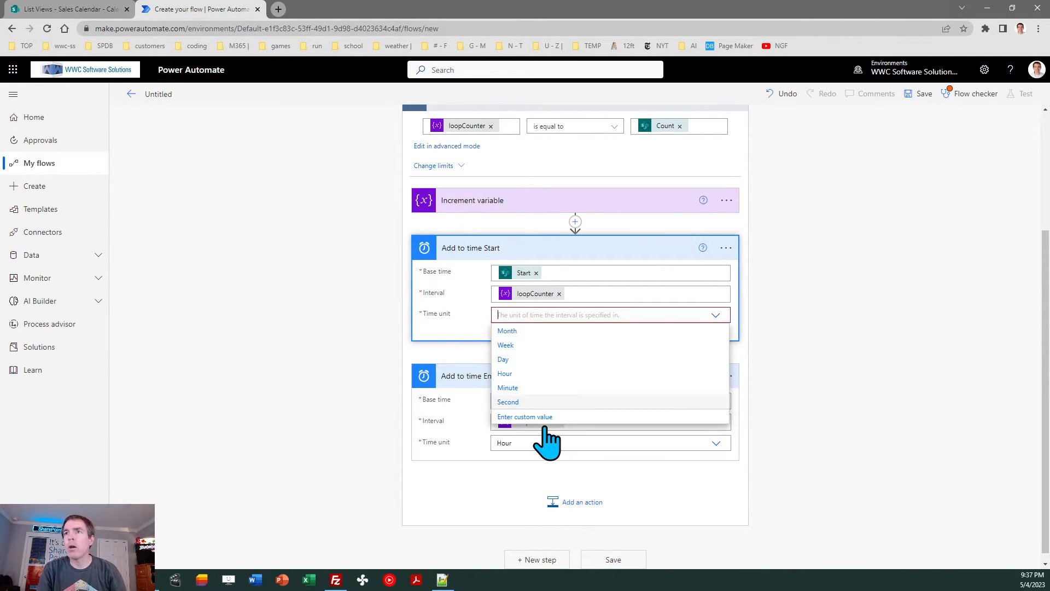
pyautogui.click(545, 418)
pyautogui.click(812, 406)
pyautogui.write('time')
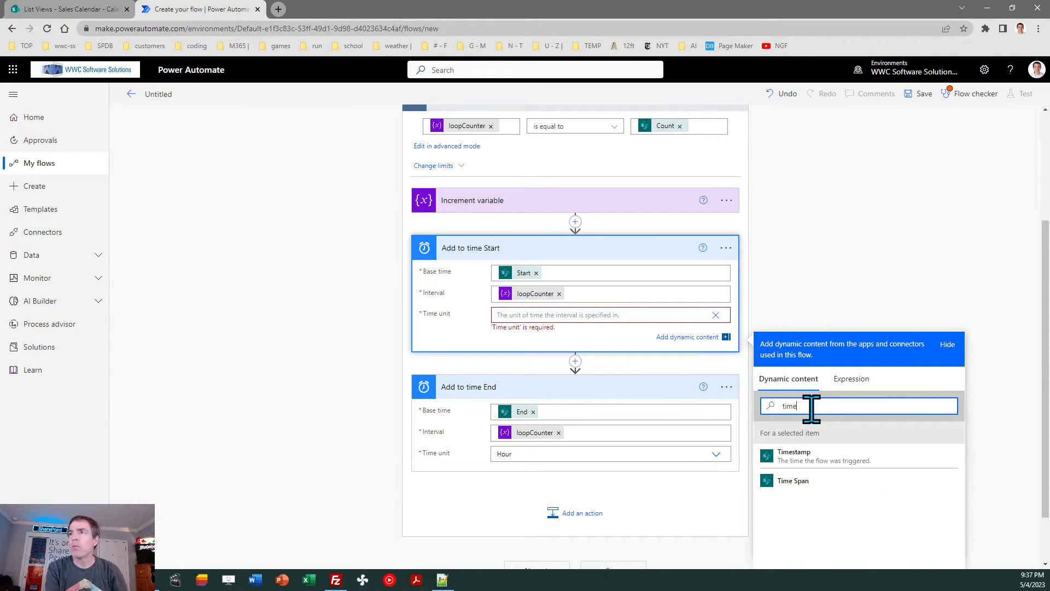
pyautogui.click(785, 483)
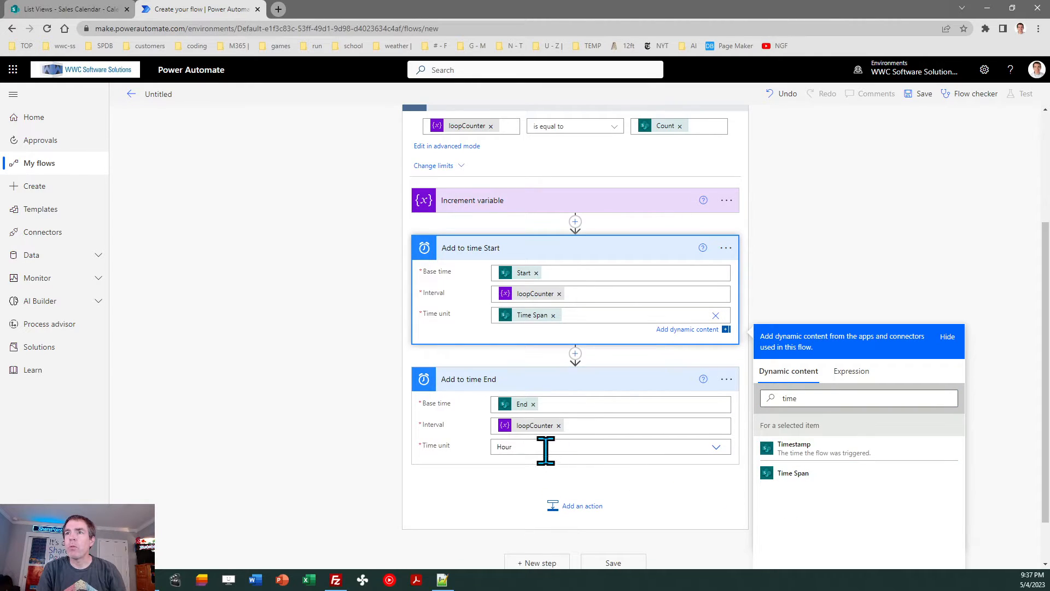
# Replace the time unit of Add to time End with a custom value, the trigger's Time Span input
pyautogui.click(648, 447)
pyautogui.press('BackSpace')
pyautogui.press('BackSpace')
pyautogui.press('BackSpace')
pyautogui.press('BackSpace')
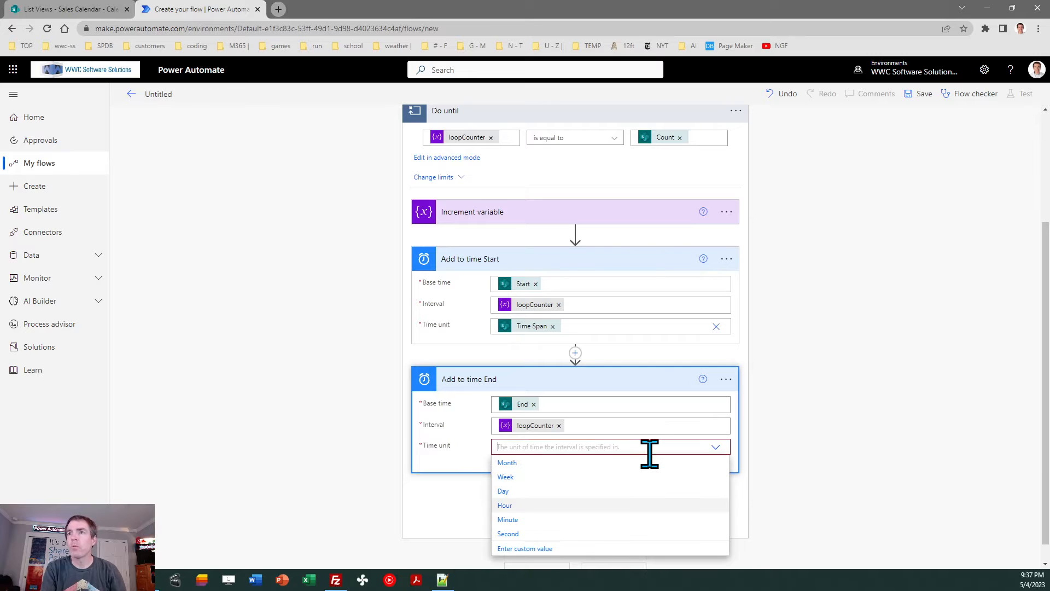
pyautogui.click(525, 549)
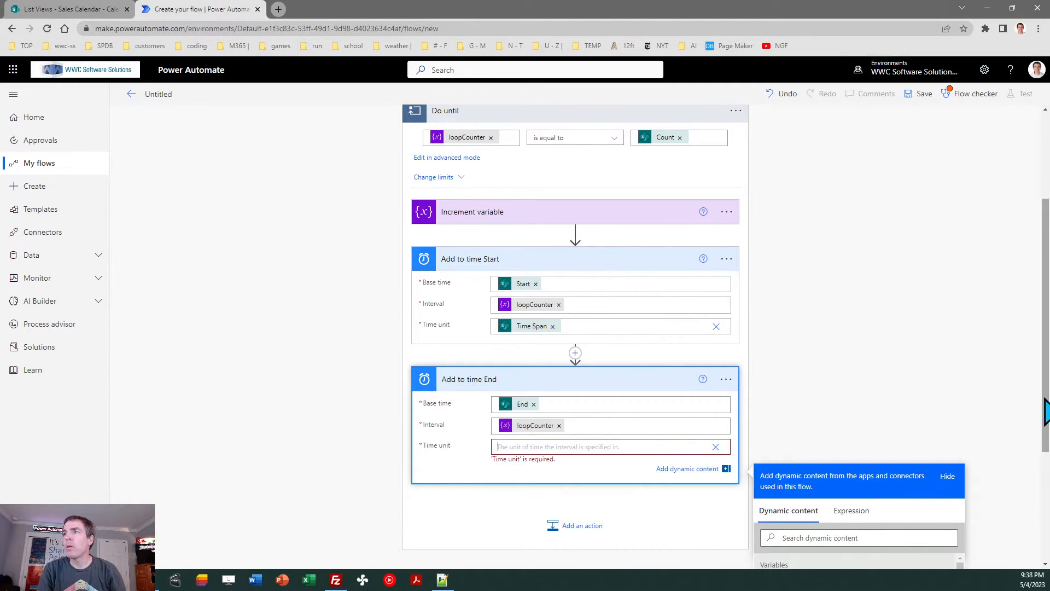
pyautogui.scroll(-3, 1042, 427)
pyautogui.click(797, 379)
pyautogui.write('time')
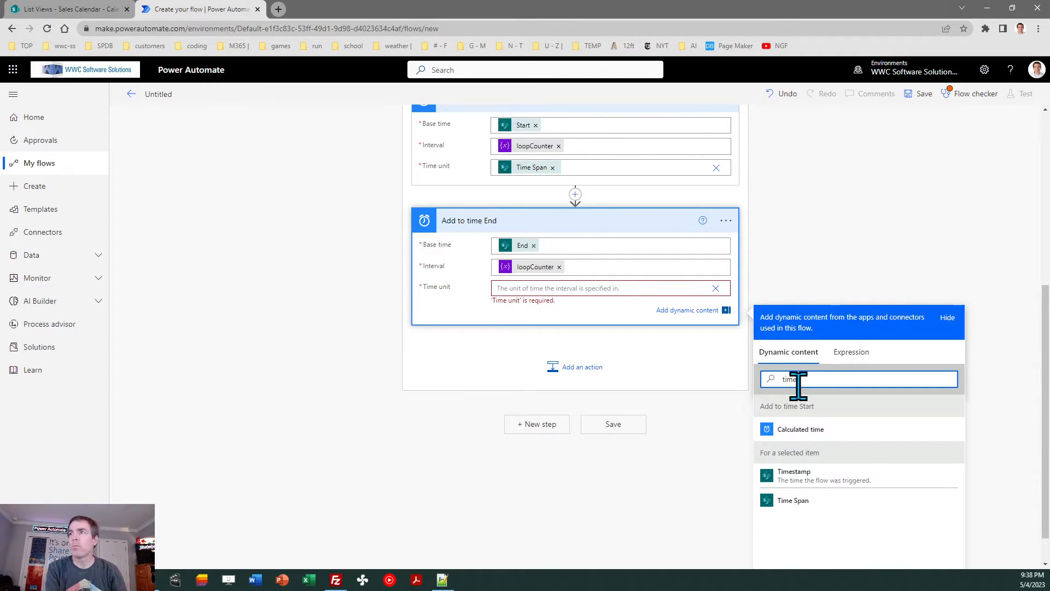
pyautogui.click(811, 499)
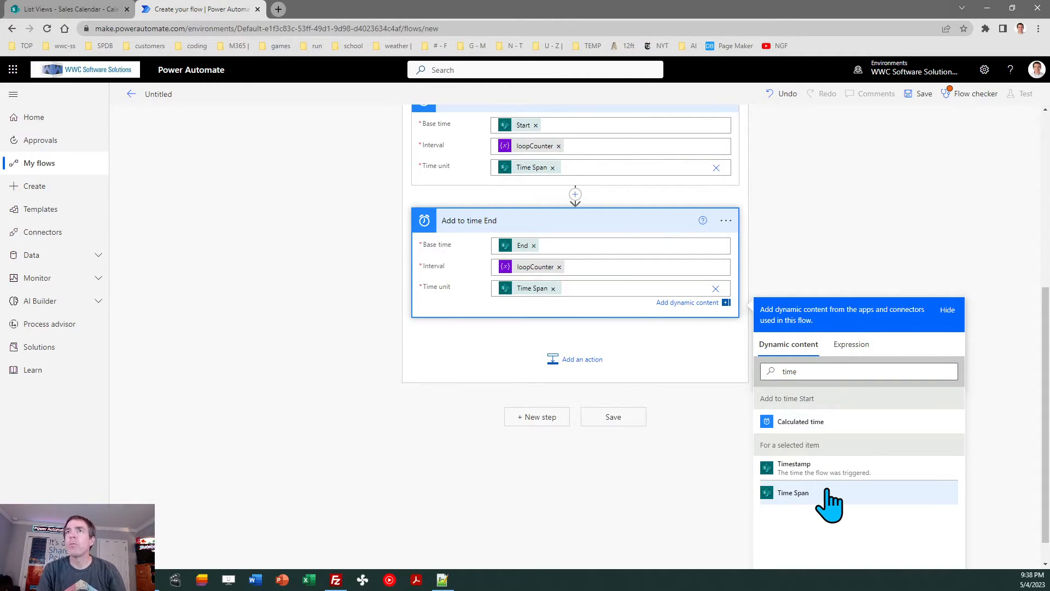
pyautogui.click(877, 215)
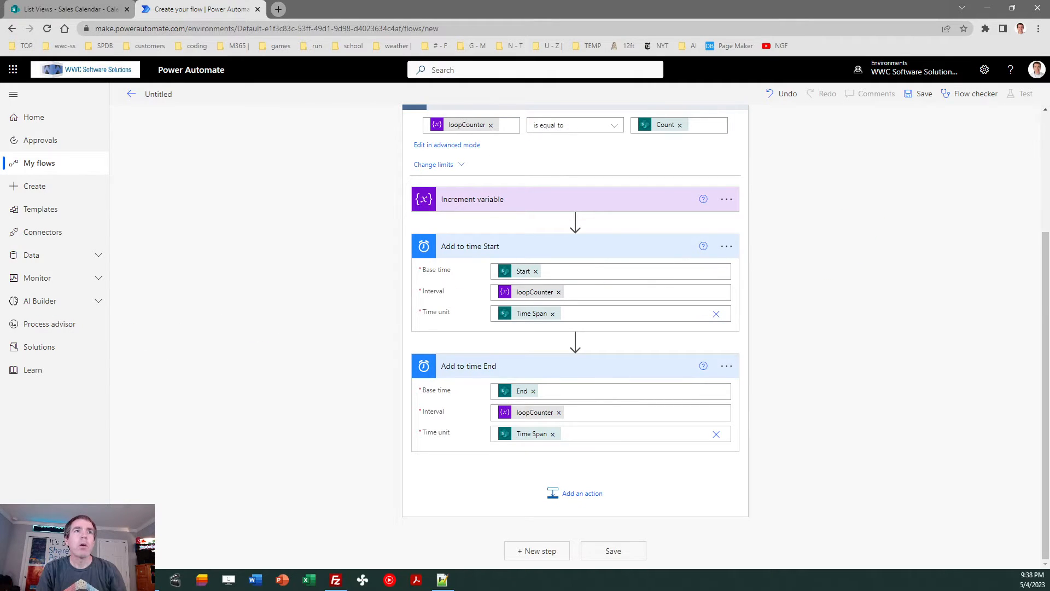
# Add a SharePoint Create item action after Add to time End inside the Do until loop
pyautogui.click(0, 140)
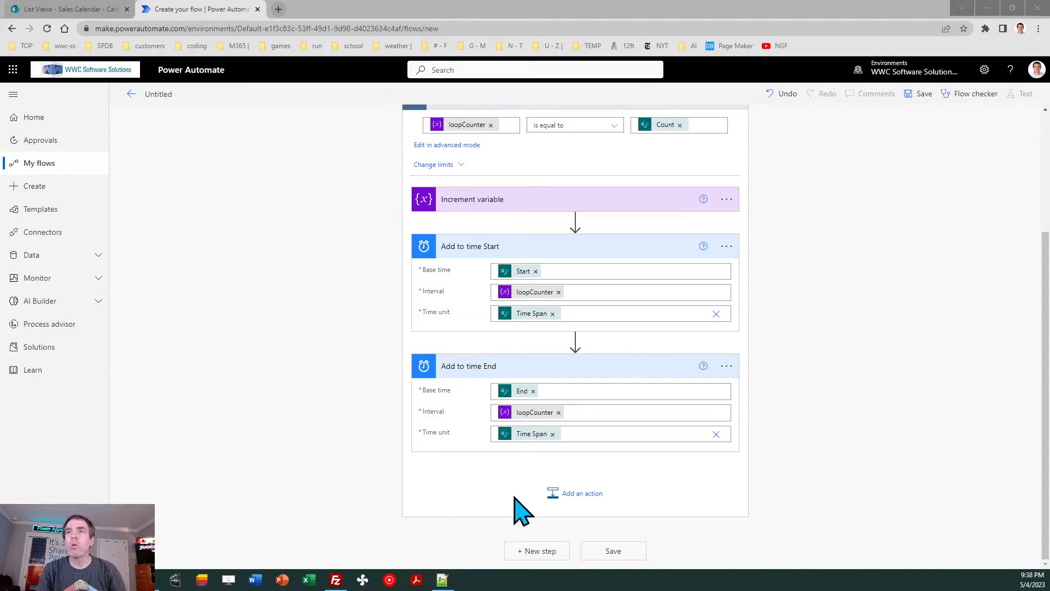
pyautogui.click(583, 495)
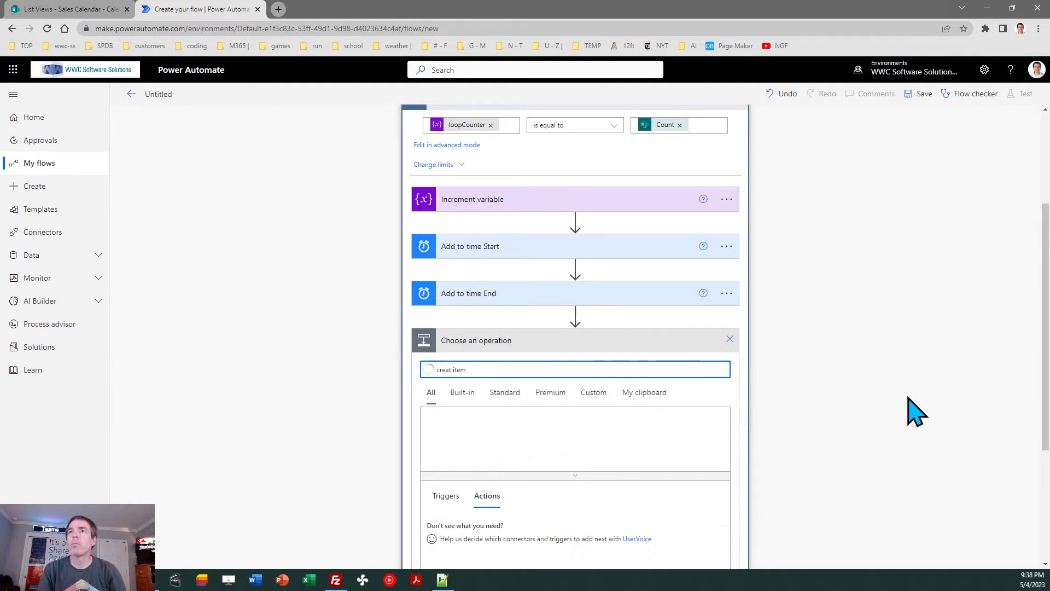
pyautogui.moveTo(1045, 340); pyautogui.dragTo(1044, 403)
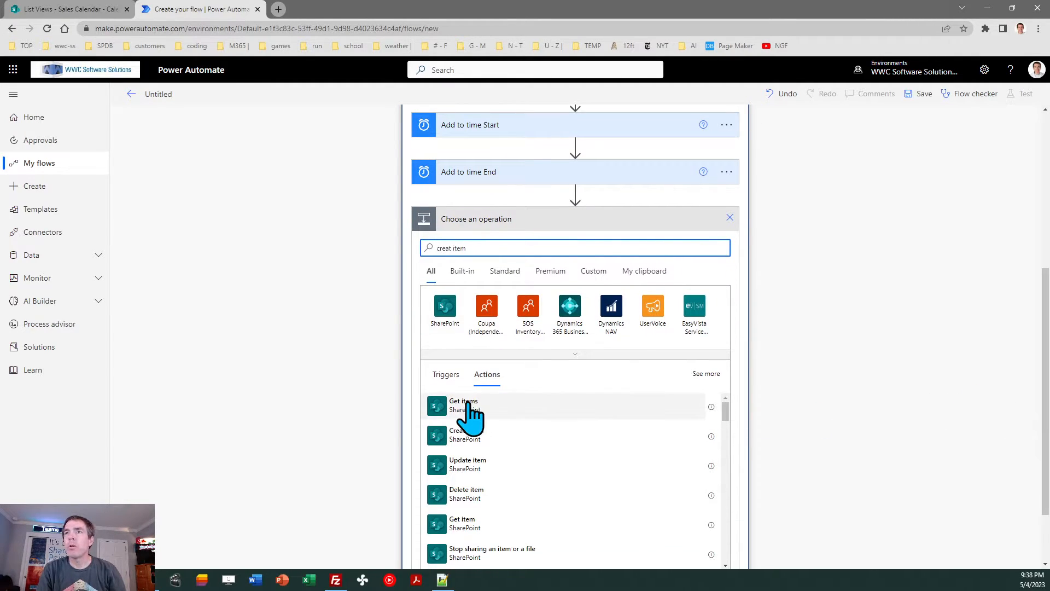
pyautogui.click(479, 435)
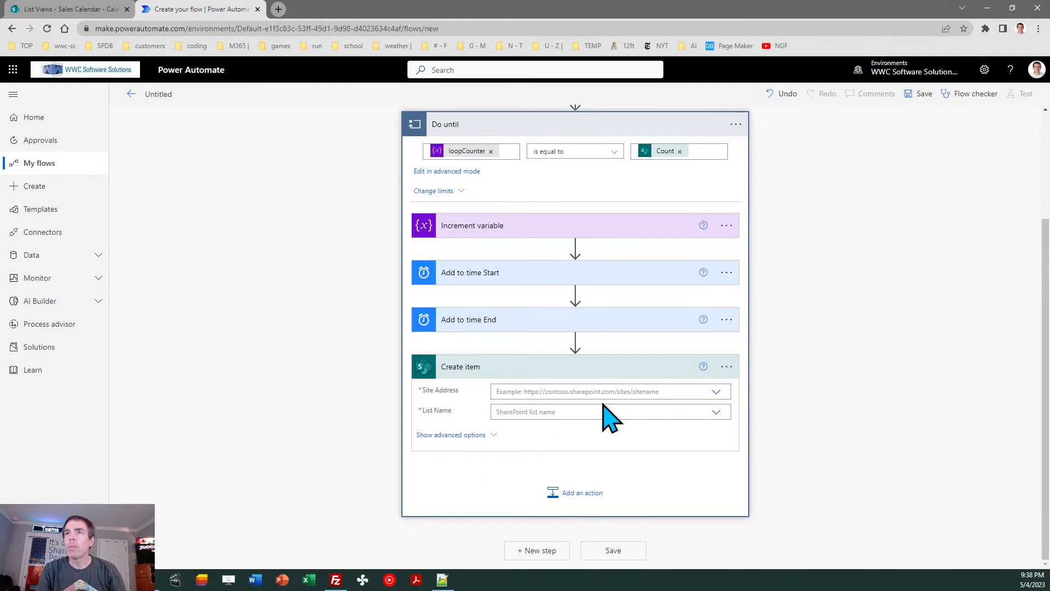
# Set the Create item action's site address to List Views and its list name to Sales Calendar
pyautogui.click(716, 393)
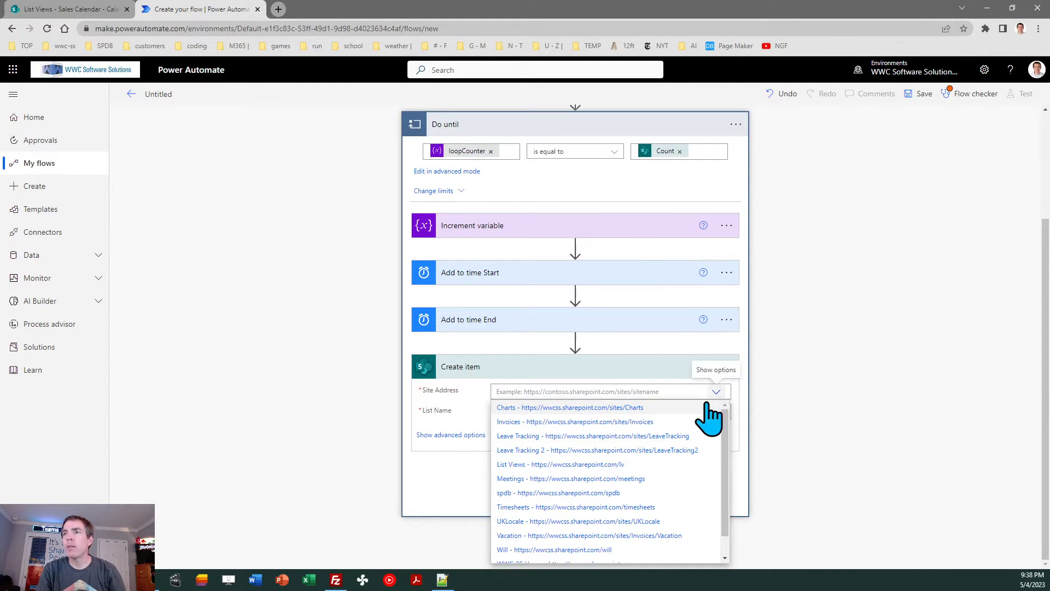
pyautogui.click(617, 464)
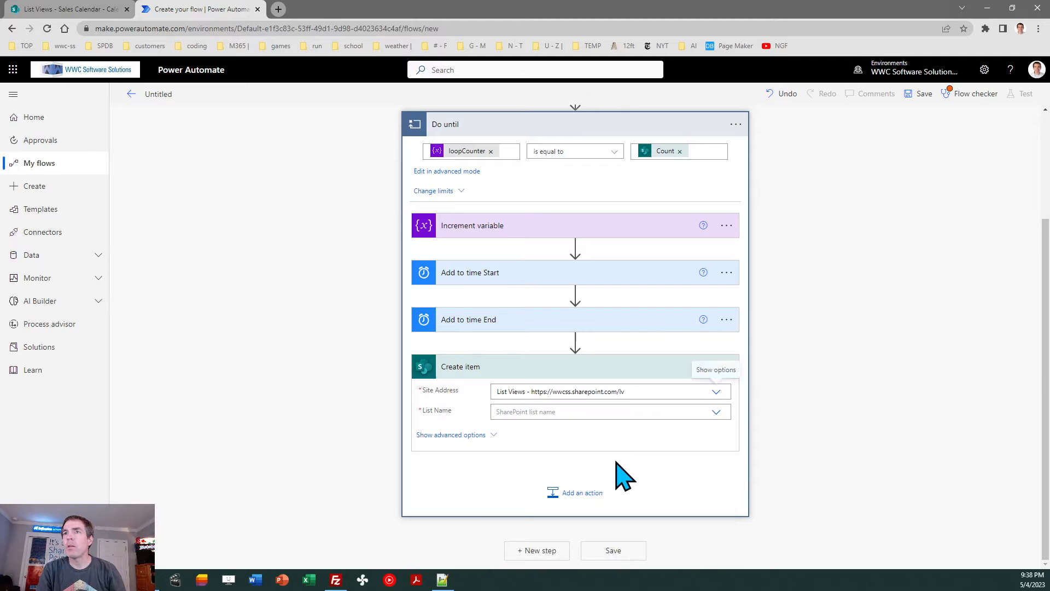
pyautogui.click(718, 412)
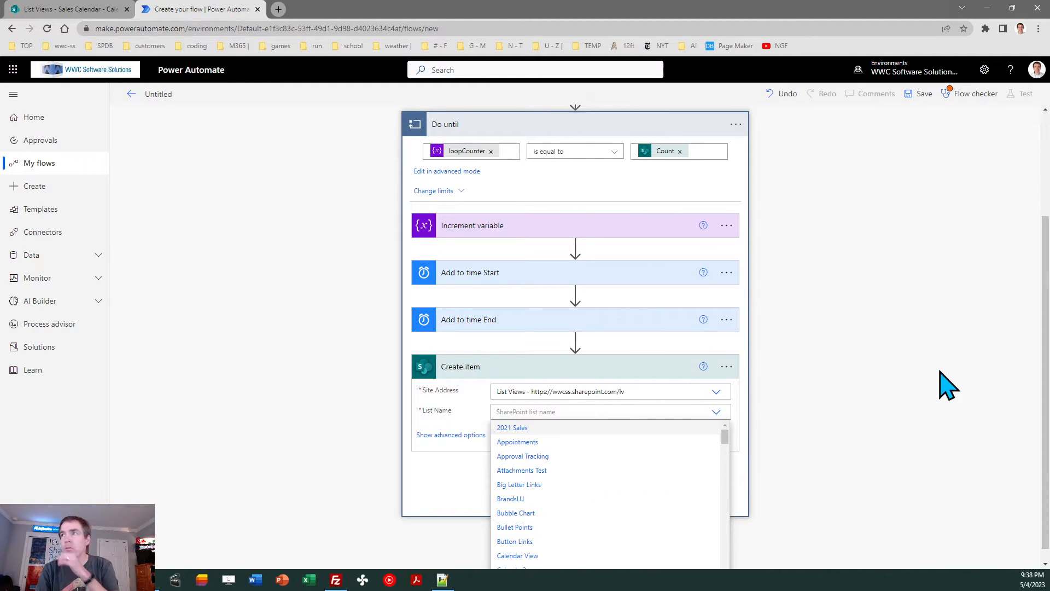
pyautogui.scroll(-1, 1045, 424)
pyautogui.moveTo(725, 423); pyautogui.dragTo(723, 515)
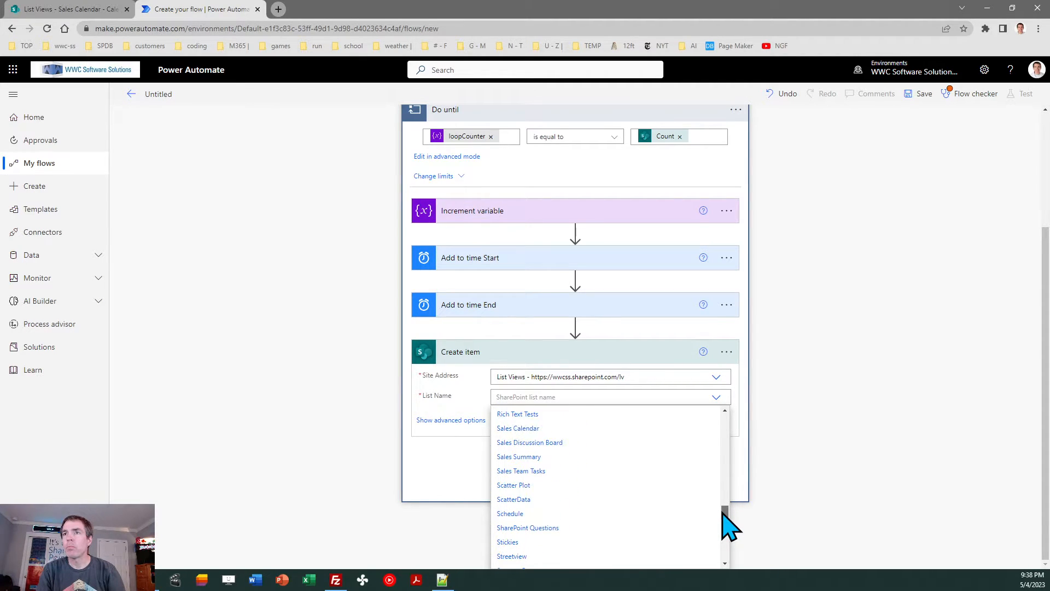
pyautogui.click(525, 429)
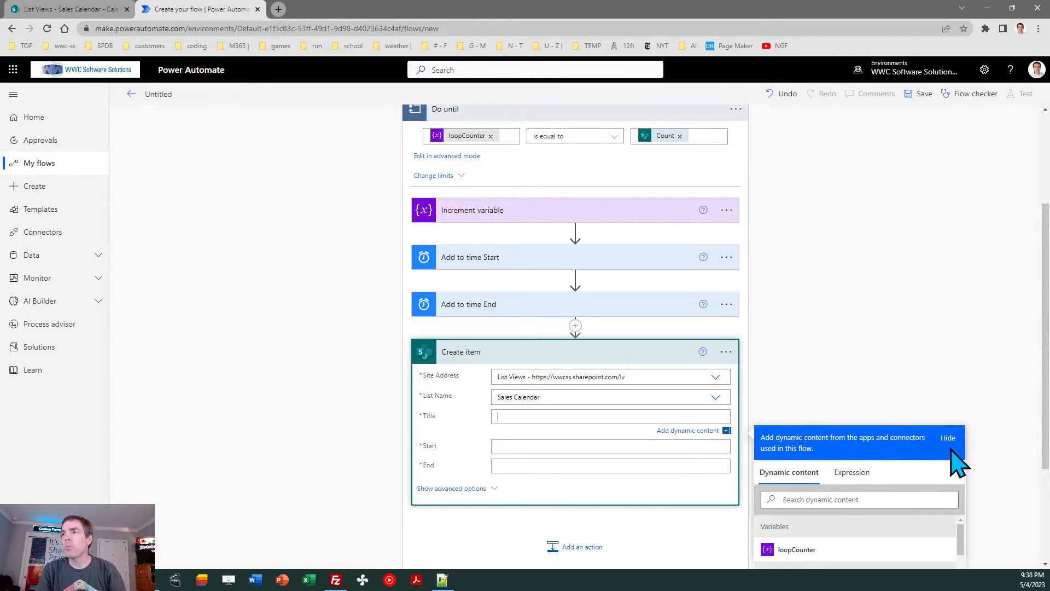
# Fill the new item's Title with the Title value from Get item
pyautogui.moveTo(1046, 411); pyautogui.dragTo(1048, 448)
pyautogui.click(852, 409)
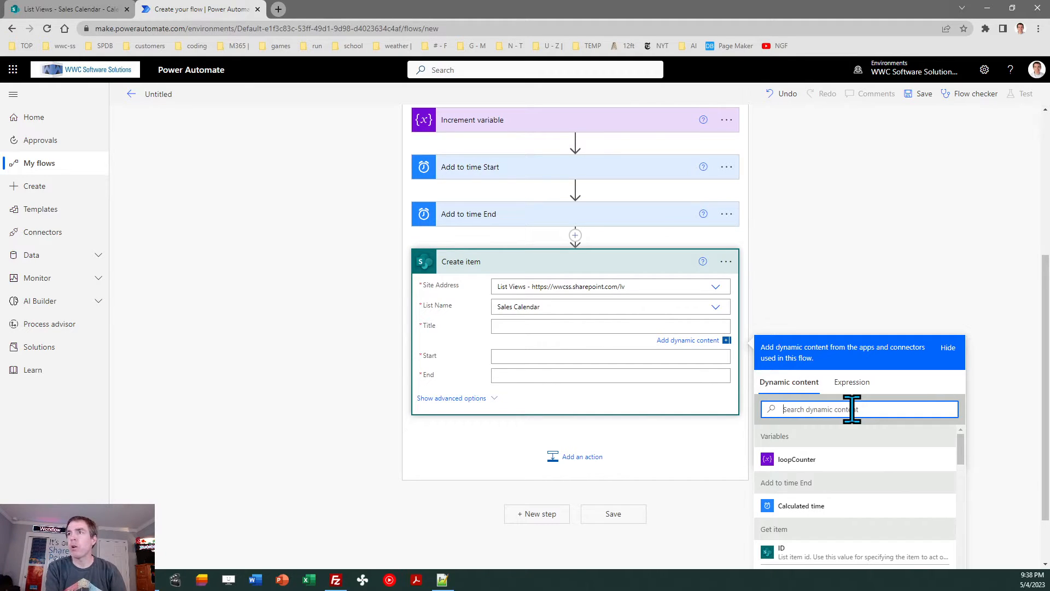
pyautogui.write('title')
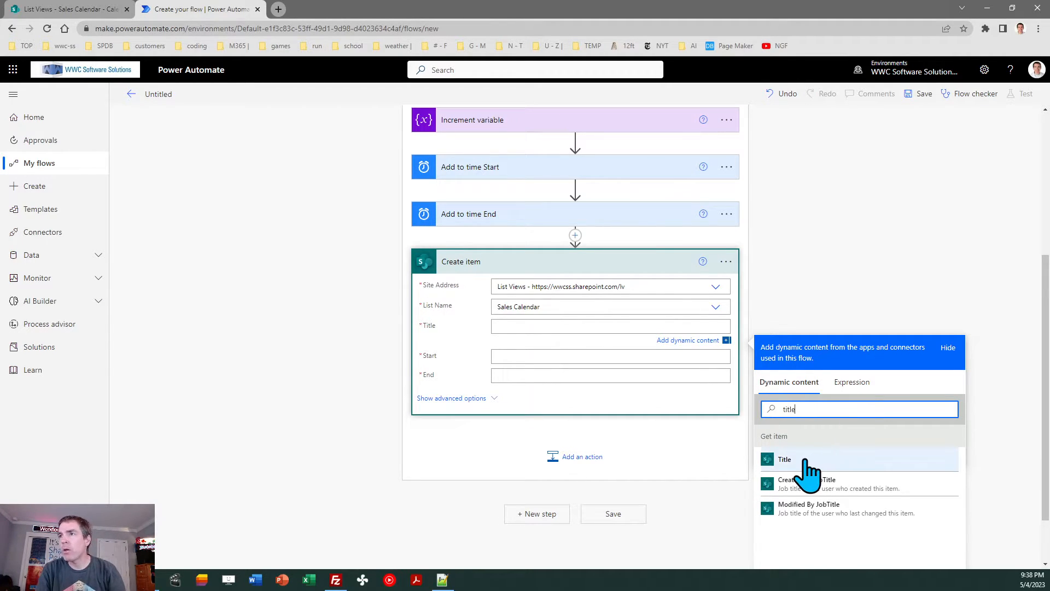
pyautogui.click(803, 462)
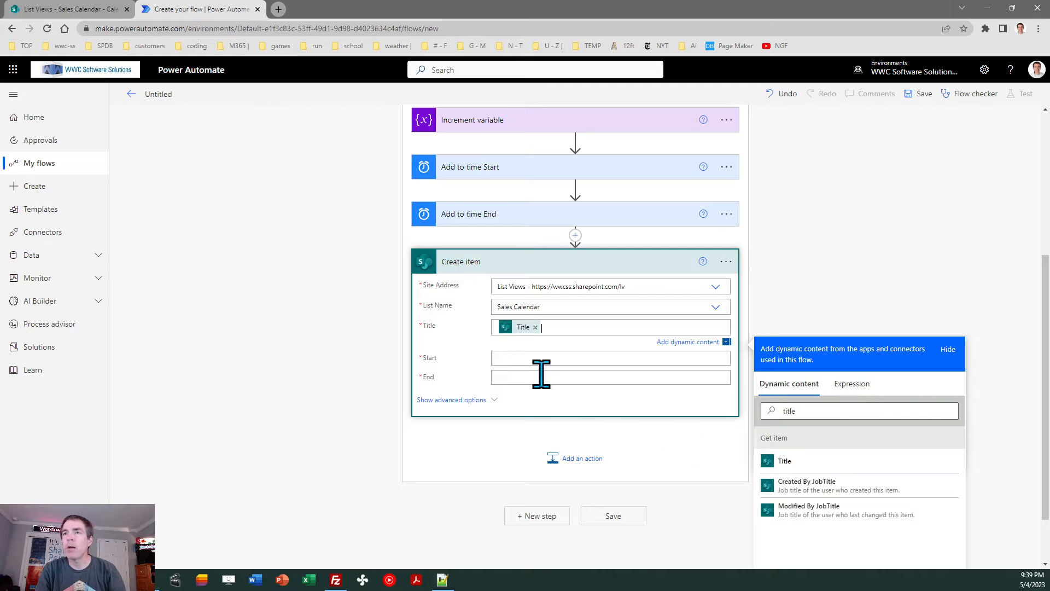
# Map the new item's End to the Calculated time of Add to time End, and its Start to that of Add to time Start
pyautogui.click(508, 359)
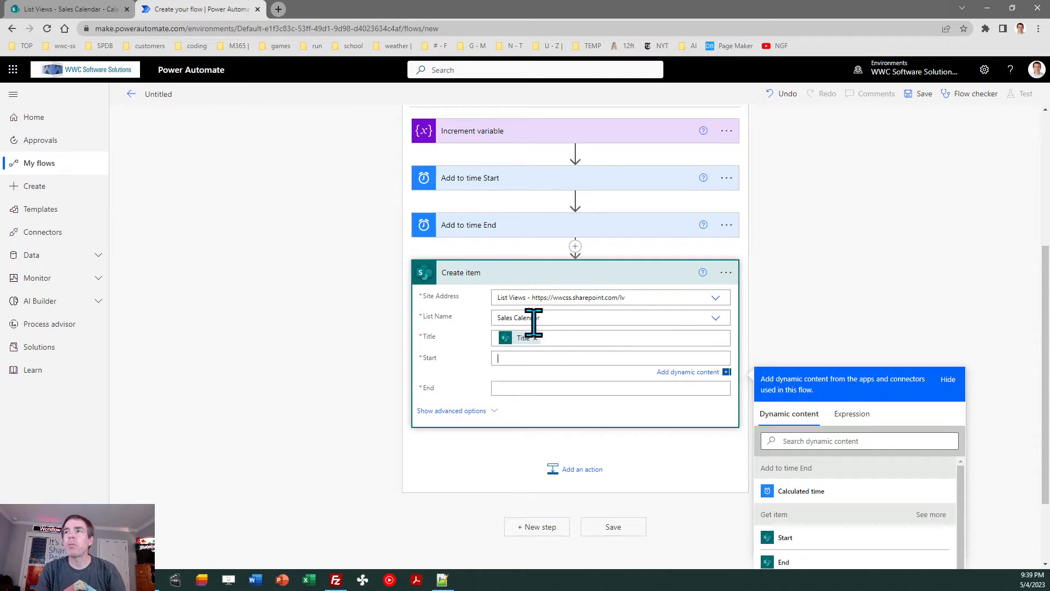
pyautogui.click(531, 387)
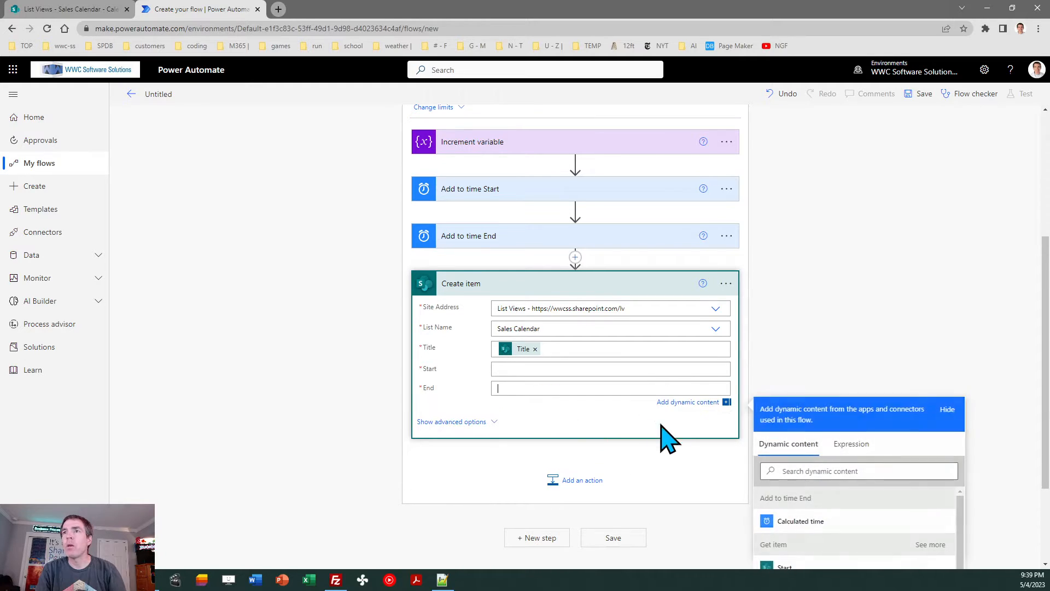
pyautogui.click(815, 523)
pyautogui.click(540, 367)
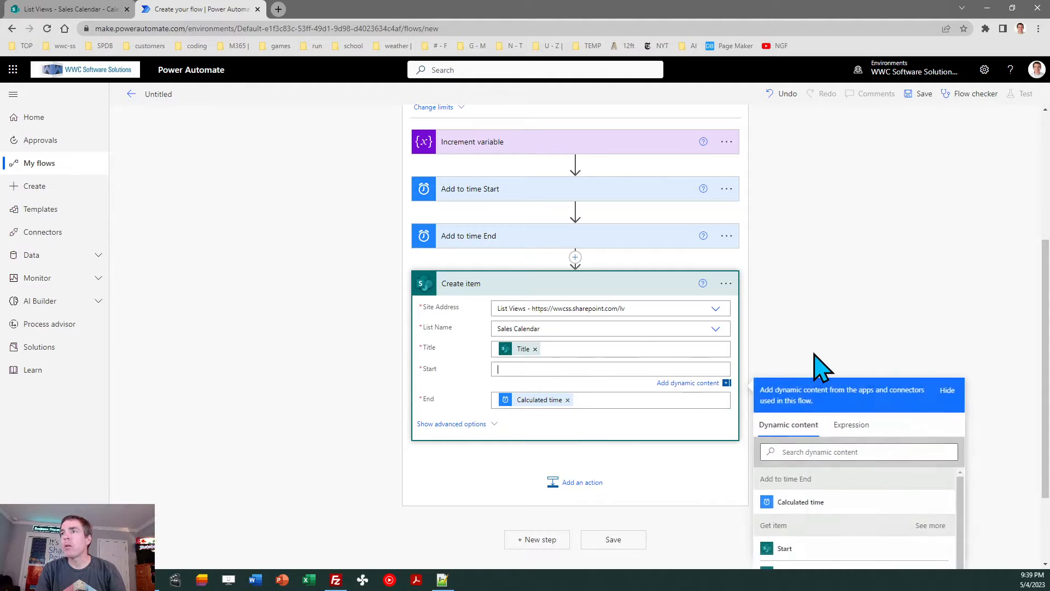
pyautogui.scroll(-2, 1044, 399)
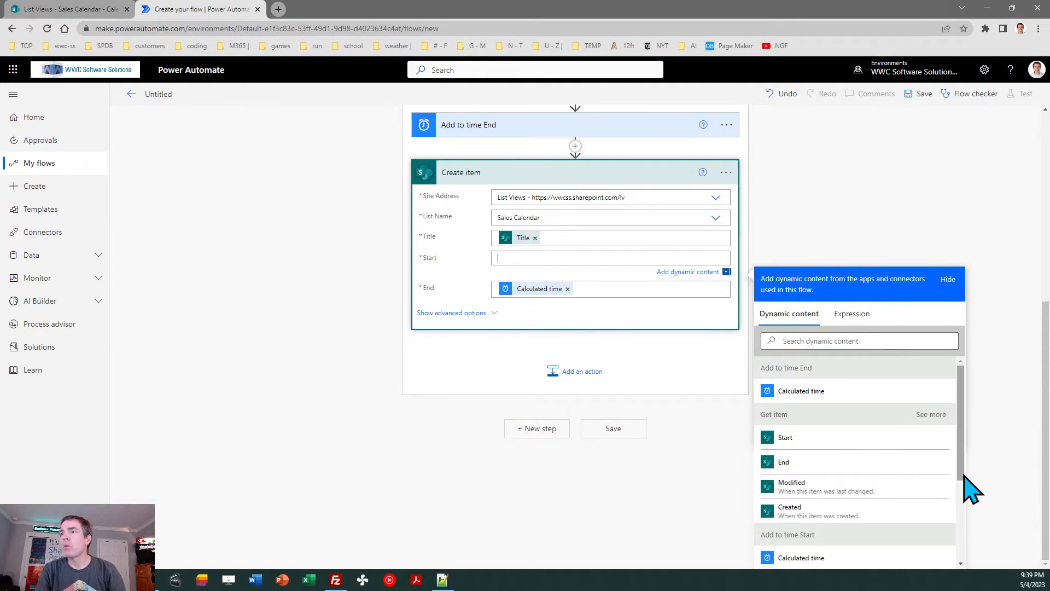
pyautogui.click(808, 559)
pyautogui.click(856, 216)
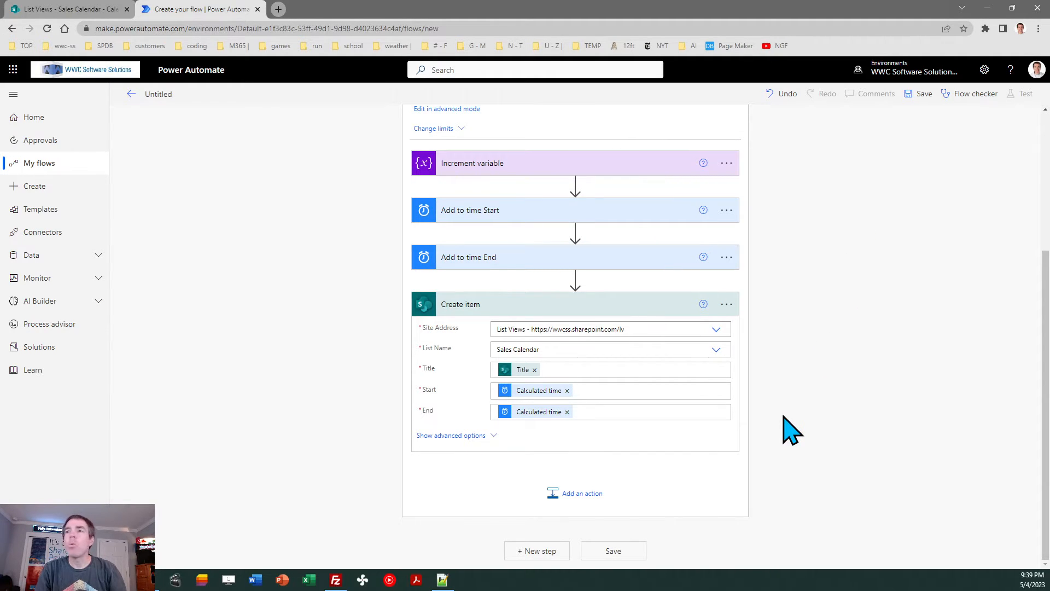
# Save the flow and return to its details page
pyautogui.click(617, 550)
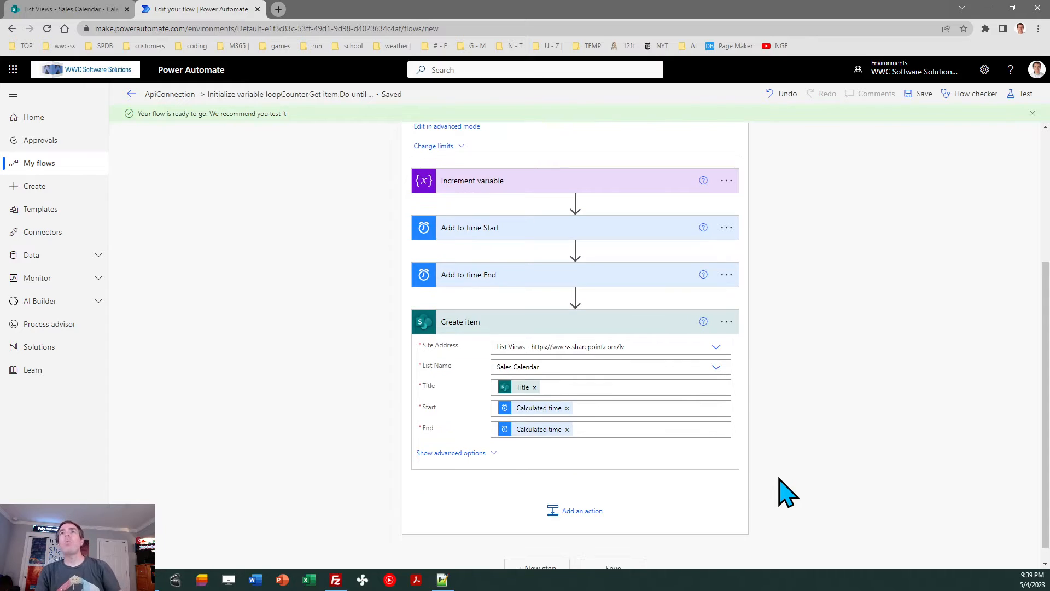
pyautogui.click(131, 94)
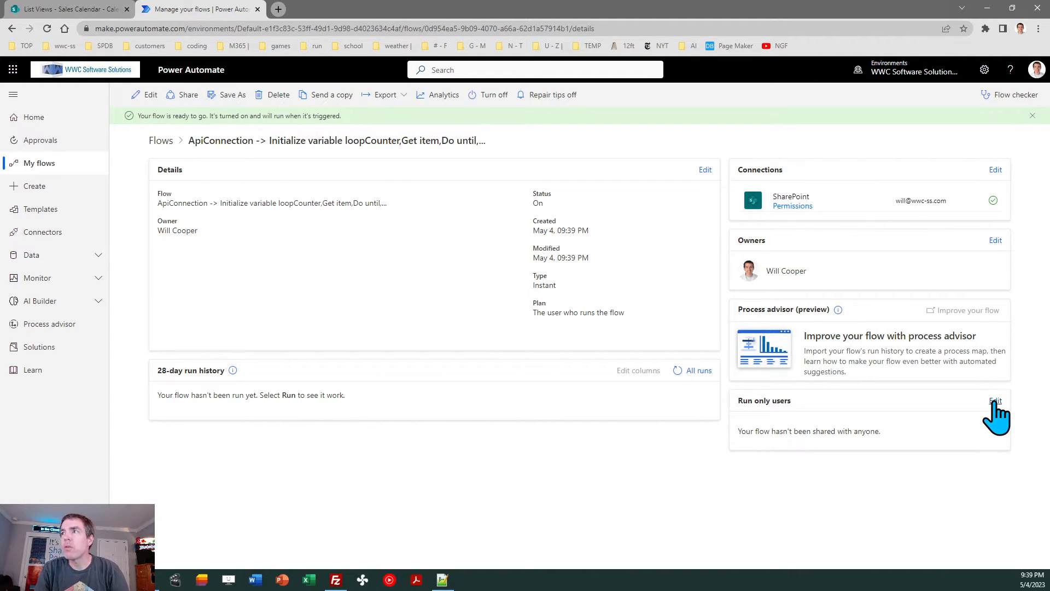
# Choose the List Views site's Sales Calendar list for run-only access to the flow, and close the permissions without adding it
pyautogui.click(996, 402)
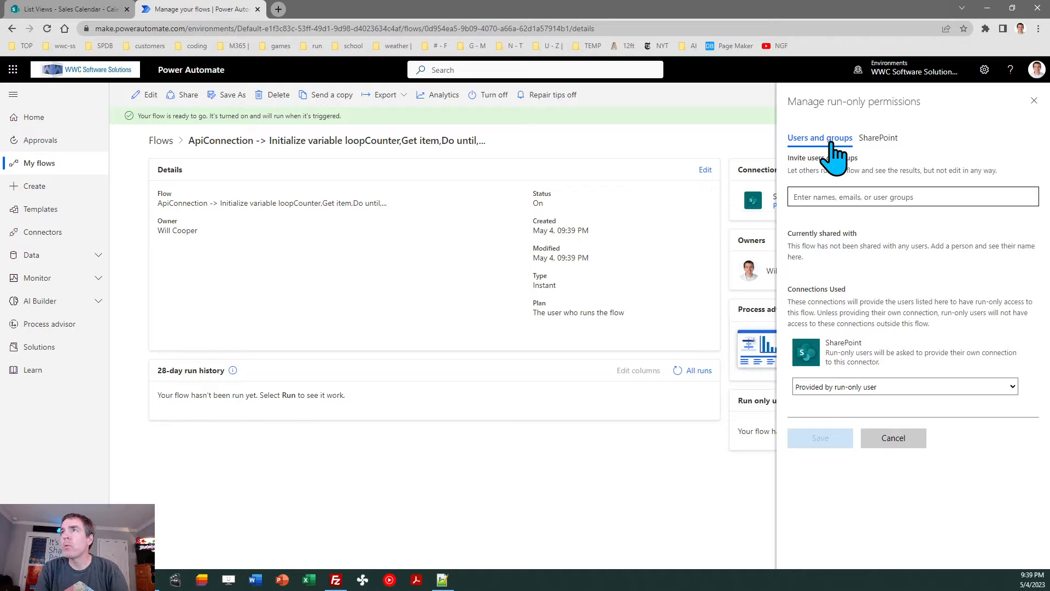
pyautogui.click(875, 139)
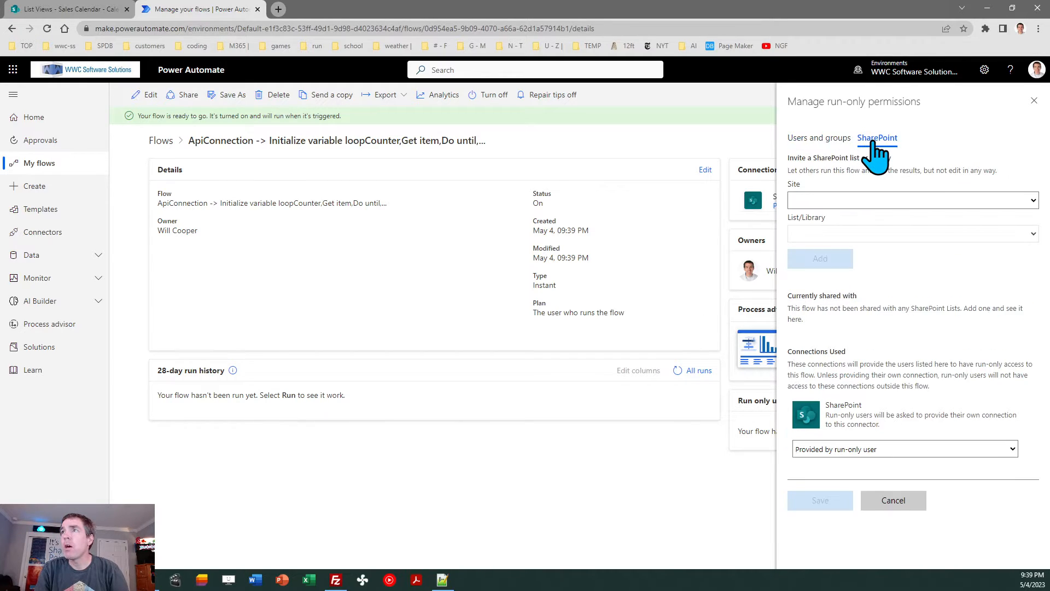
pyautogui.click(1037, 200)
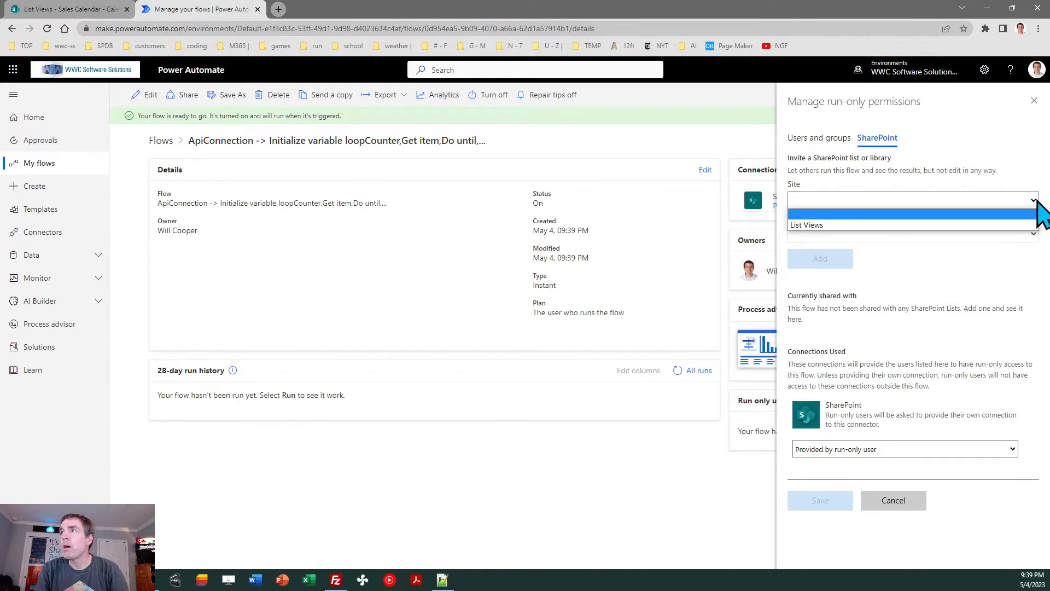
pyautogui.click(955, 225)
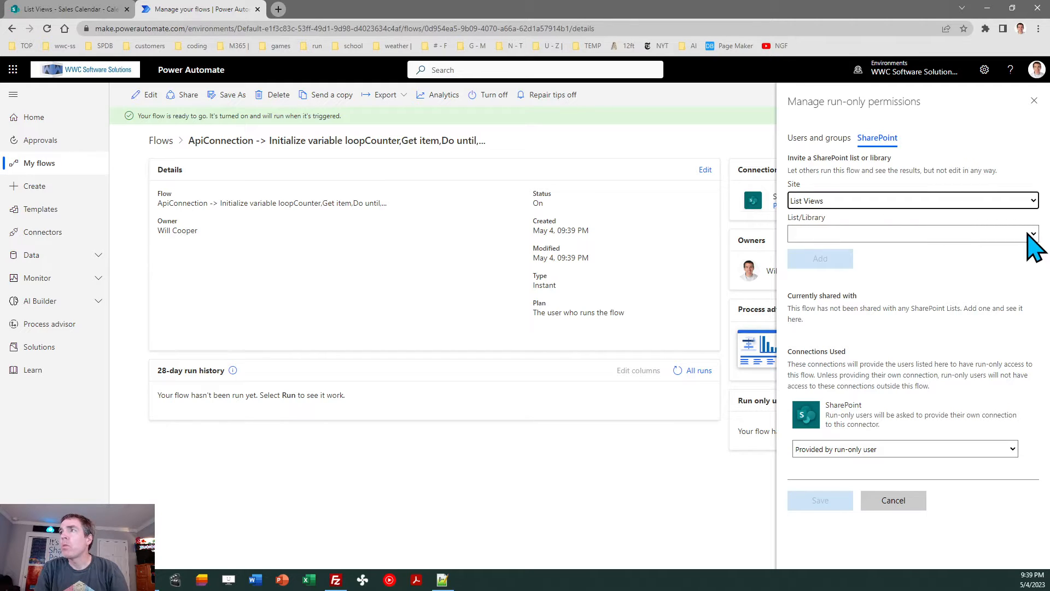
pyautogui.click(1035, 235)
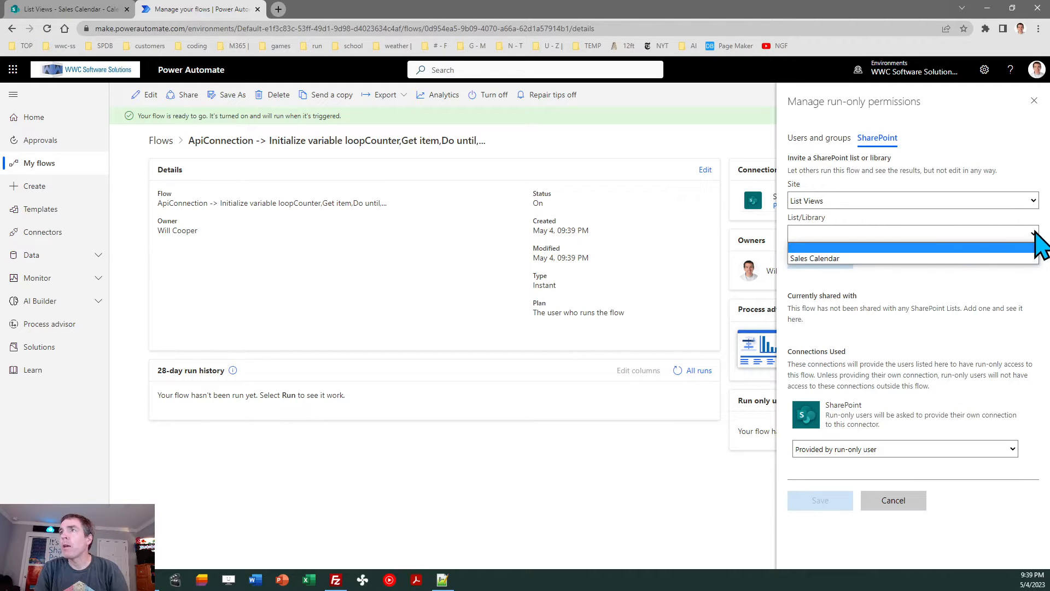
pyautogui.click(856, 257)
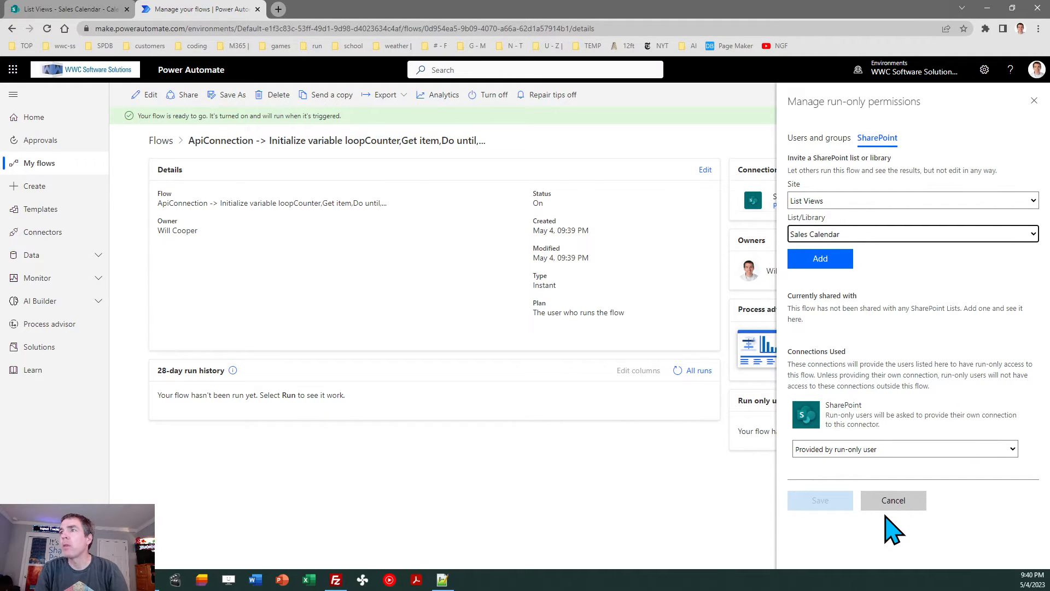
pyautogui.click(1034, 101)
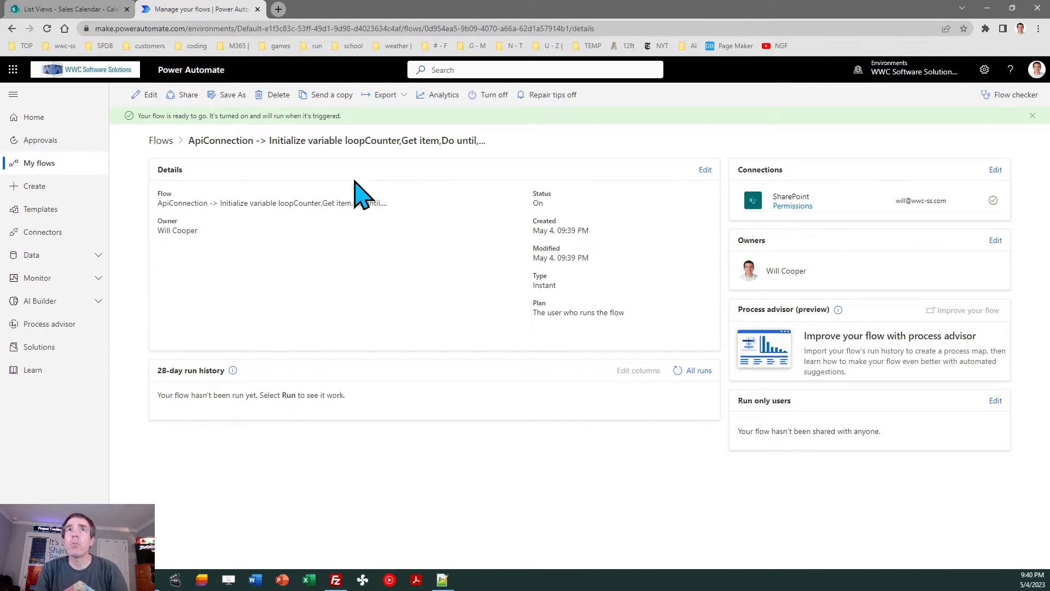
# Switch to the Sales Calendar list in SharePoint and display it in the Calendar view
pyautogui.click(77, 10)
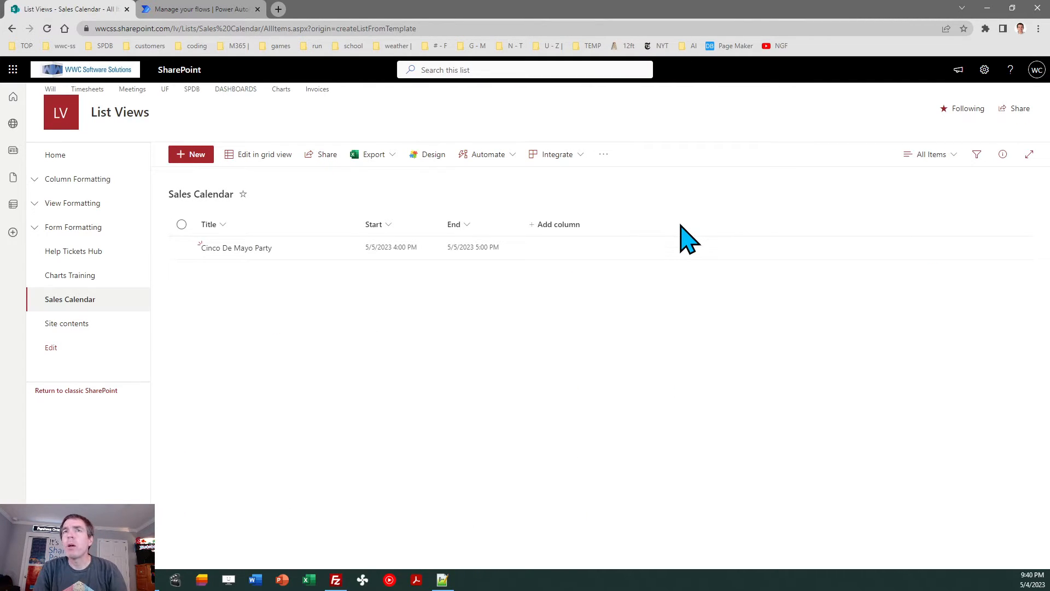
pyautogui.click(930, 156)
pyautogui.click(933, 272)
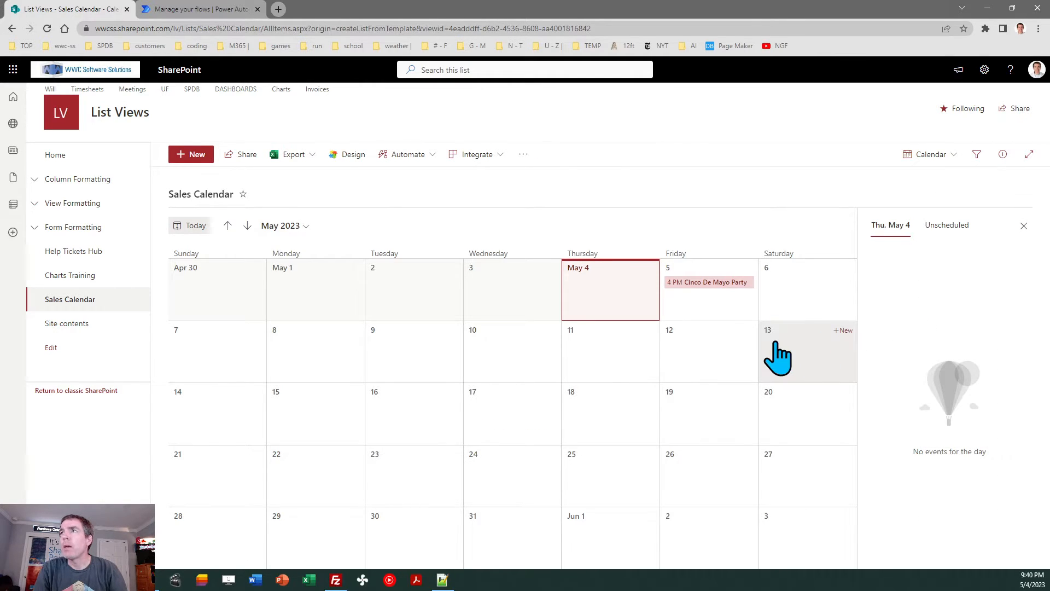
# Check that the flow can be launched for the Cinco De Mayo Party event after reloading the page, and close its run pane
pyautogui.click(692, 289)
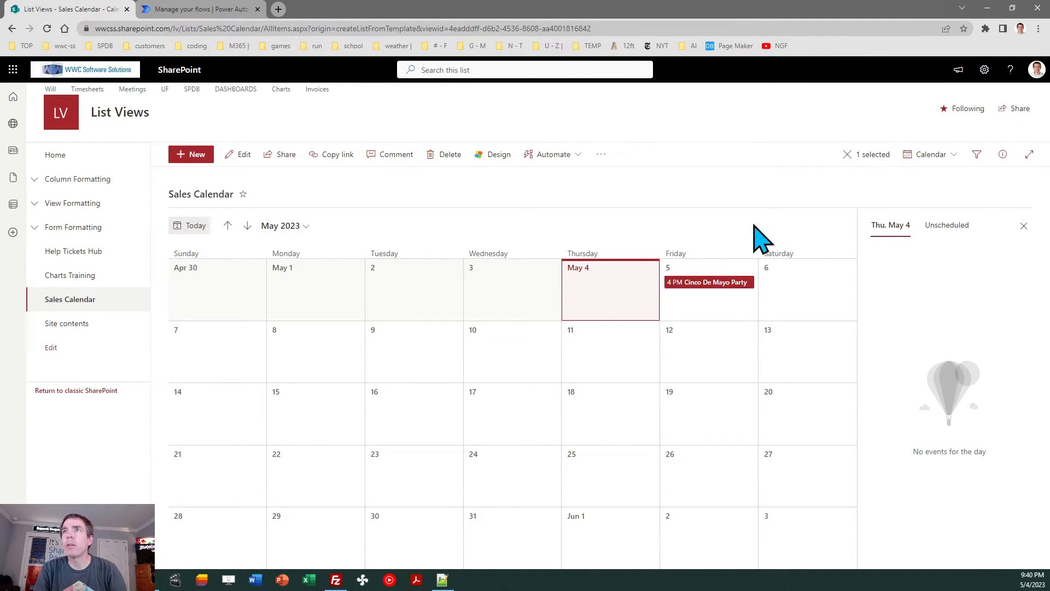
pyautogui.click(575, 160)
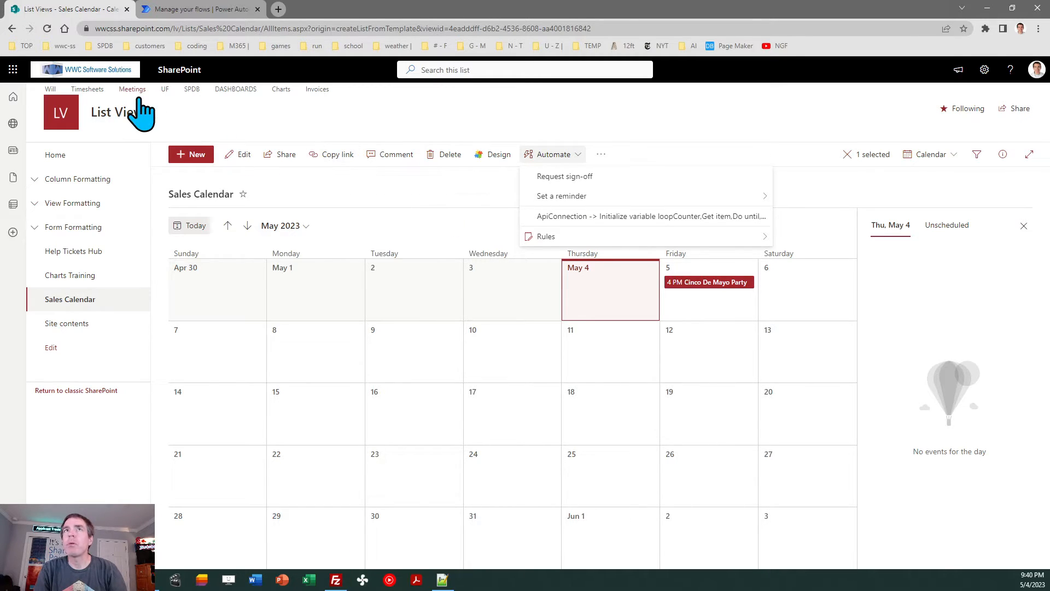
pyautogui.click(47, 28)
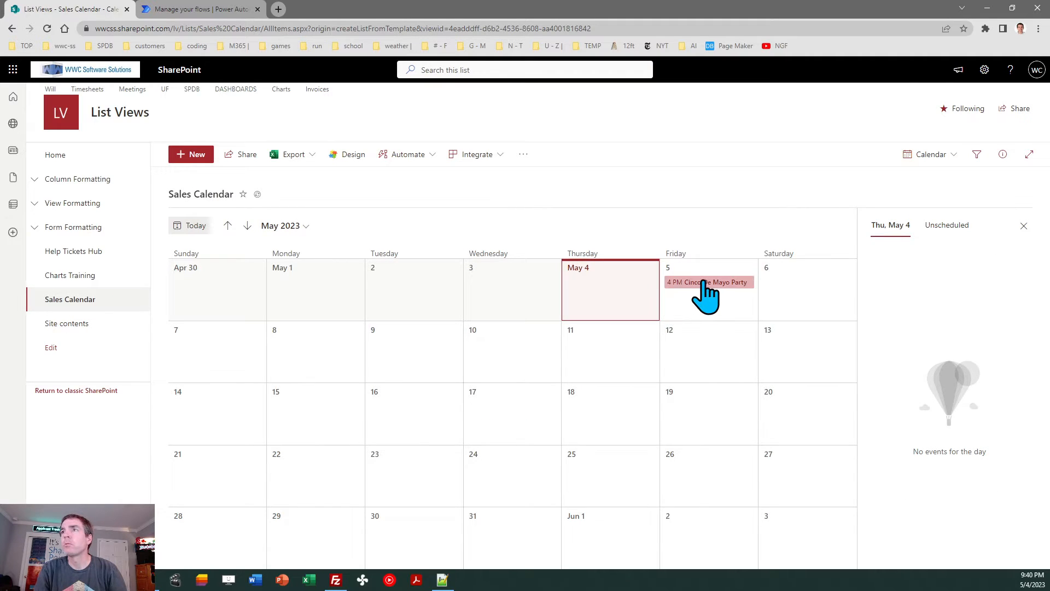
pyautogui.click(705, 283)
pyautogui.click(569, 156)
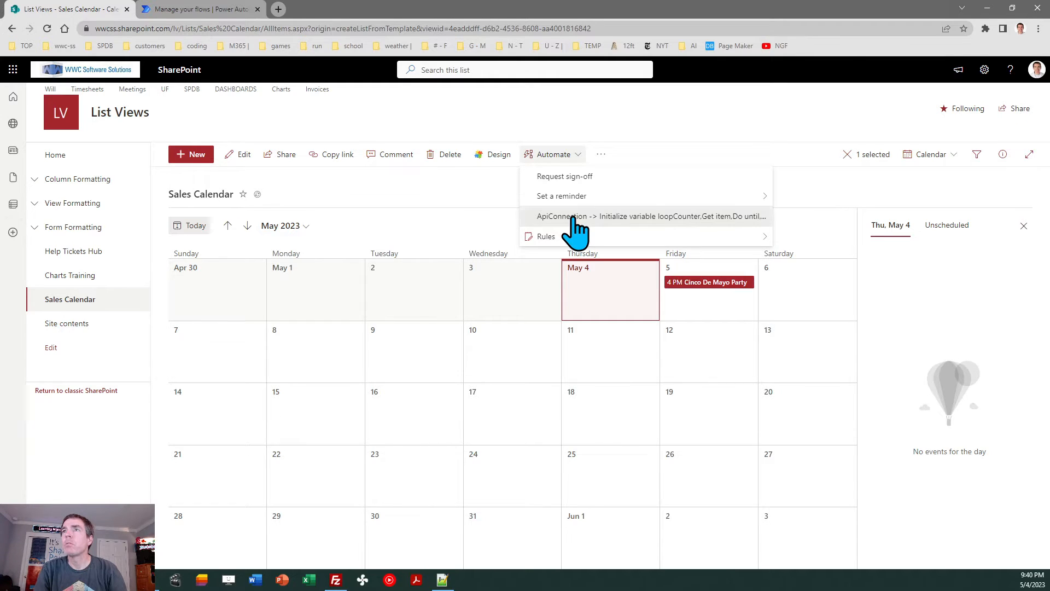
pyautogui.click(574, 217)
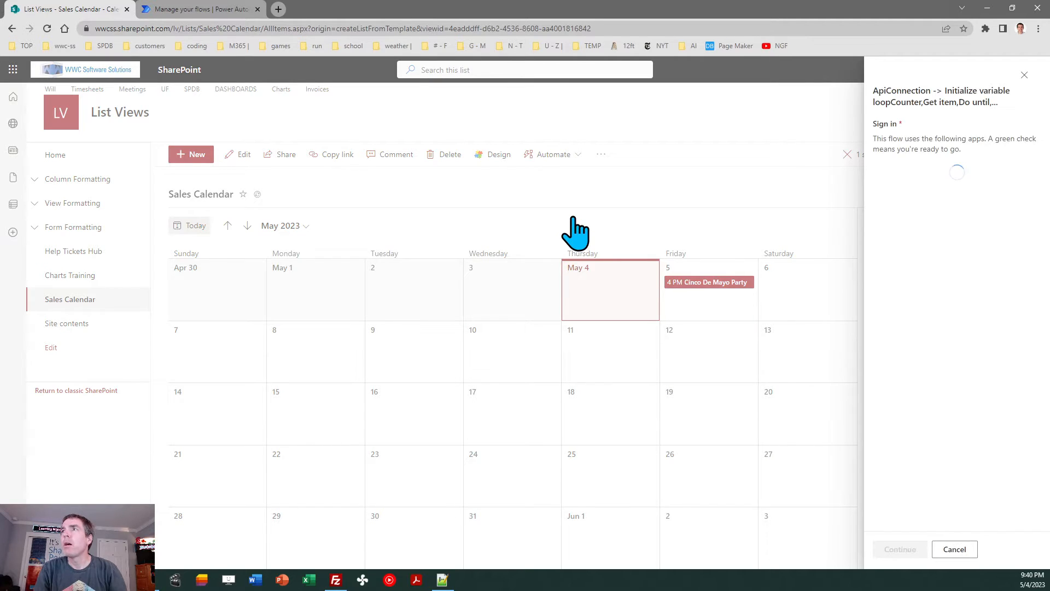
pyautogui.click(1024, 76)
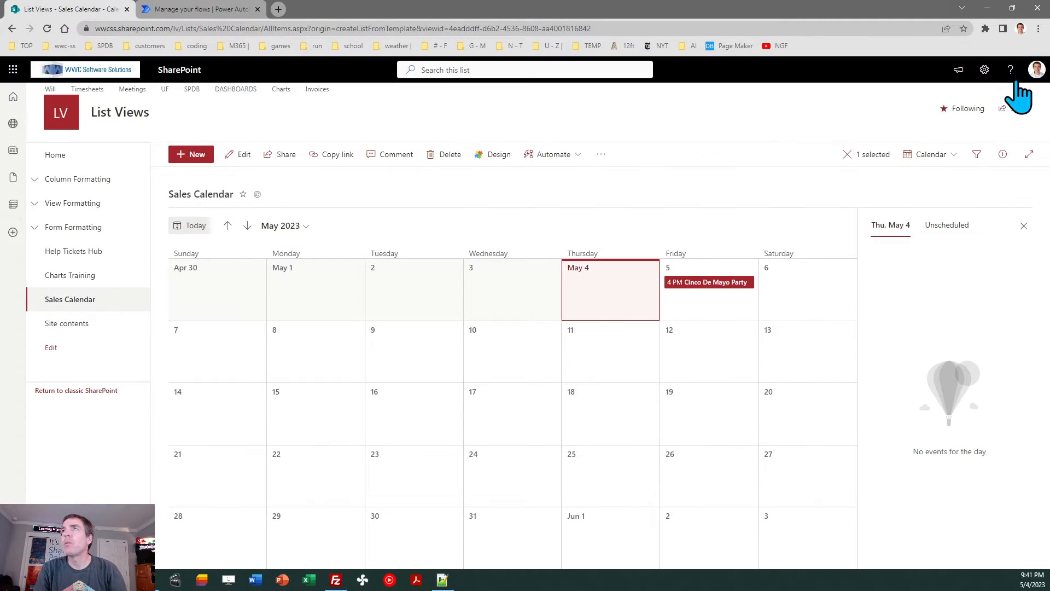
# Switch to Power Automate, open the flow for editing, rename it "Copy Event" and save it
pyautogui.click(204, 9)
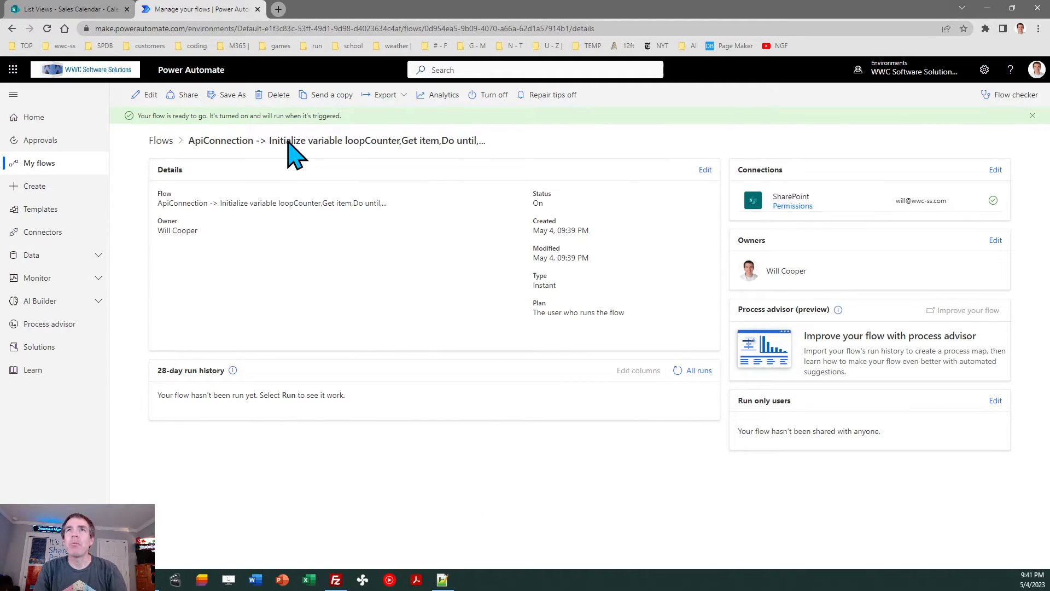
pyautogui.click(144, 96)
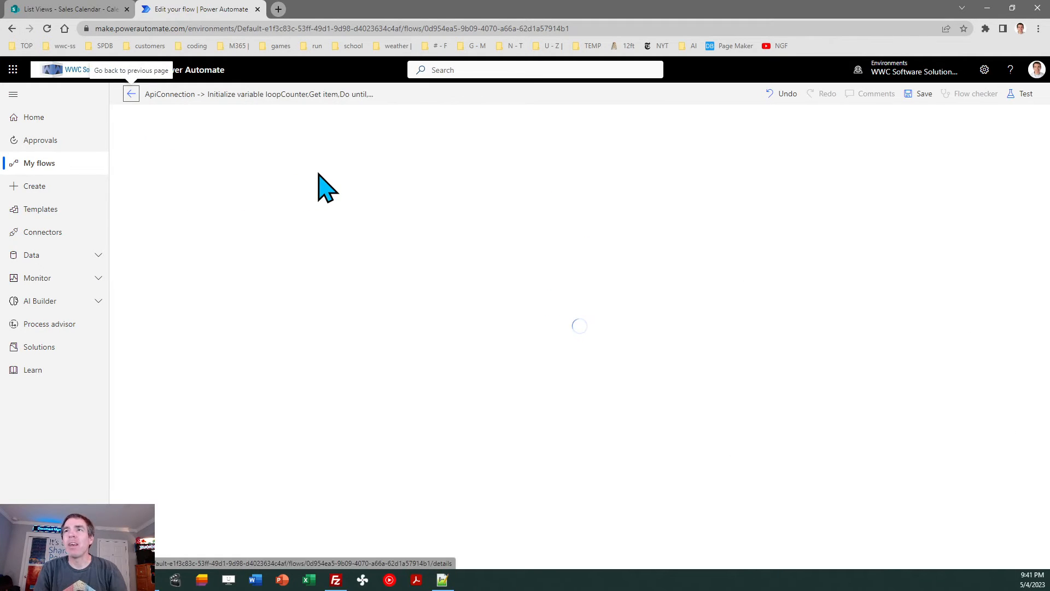
pyautogui.click(288, 96)
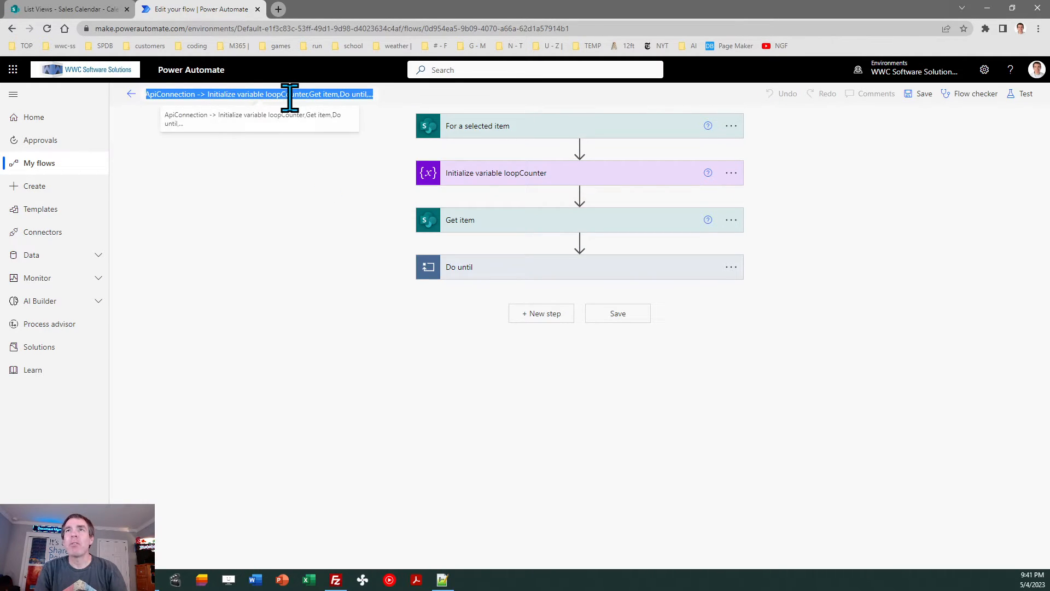
pyautogui.press('BackSpace')
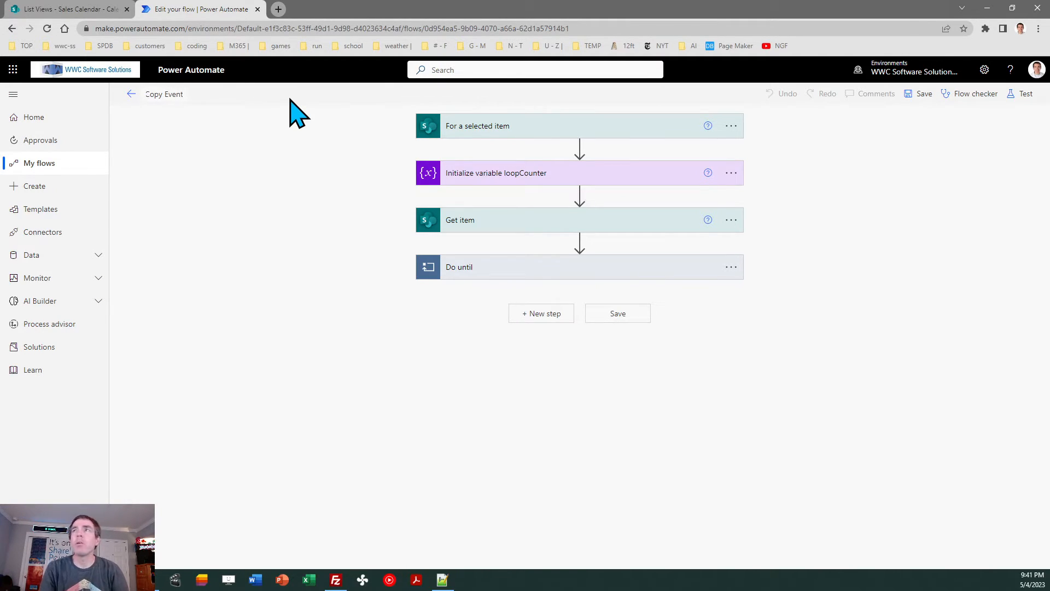
pyautogui.click(922, 95)
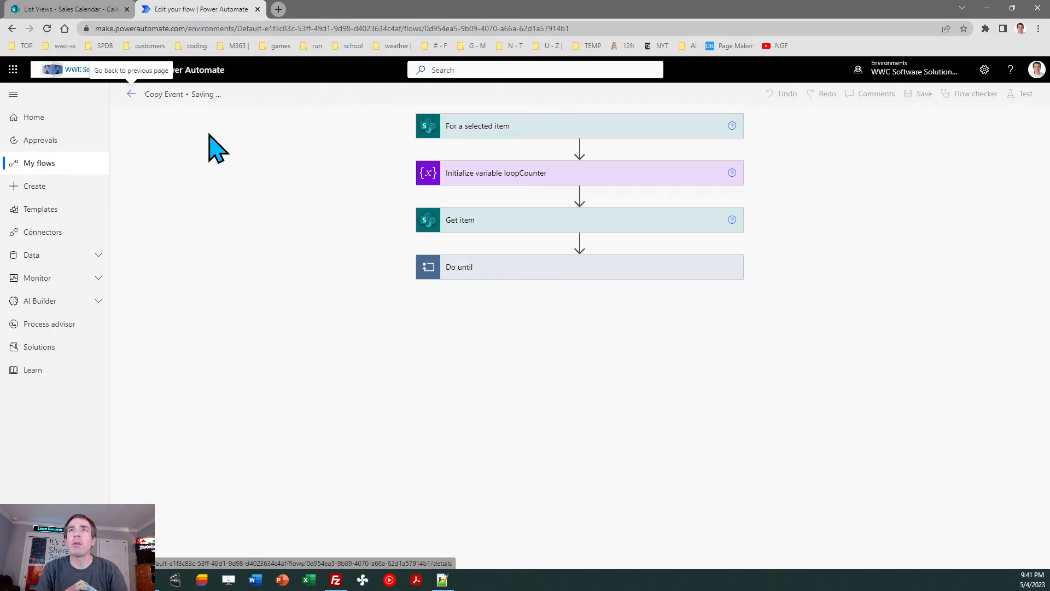
# Return to the Sales Calendar in SharePoint, reload it, and check which automation options are offered for the May 5 Cinco De Mayo Party
pyautogui.click(82, 9)
pyautogui.press('F5')
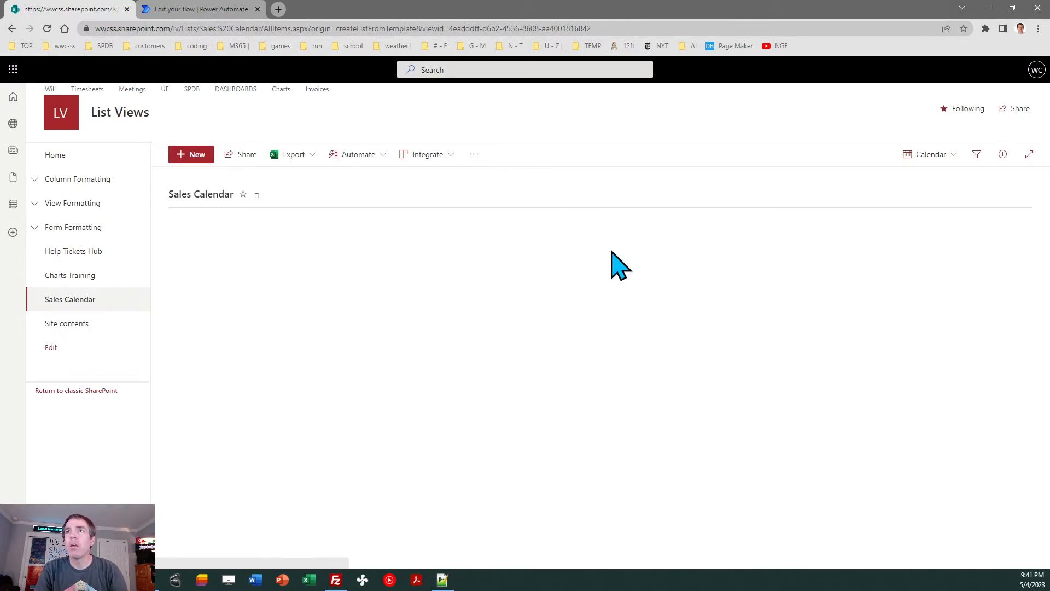
pyautogui.click(701, 282)
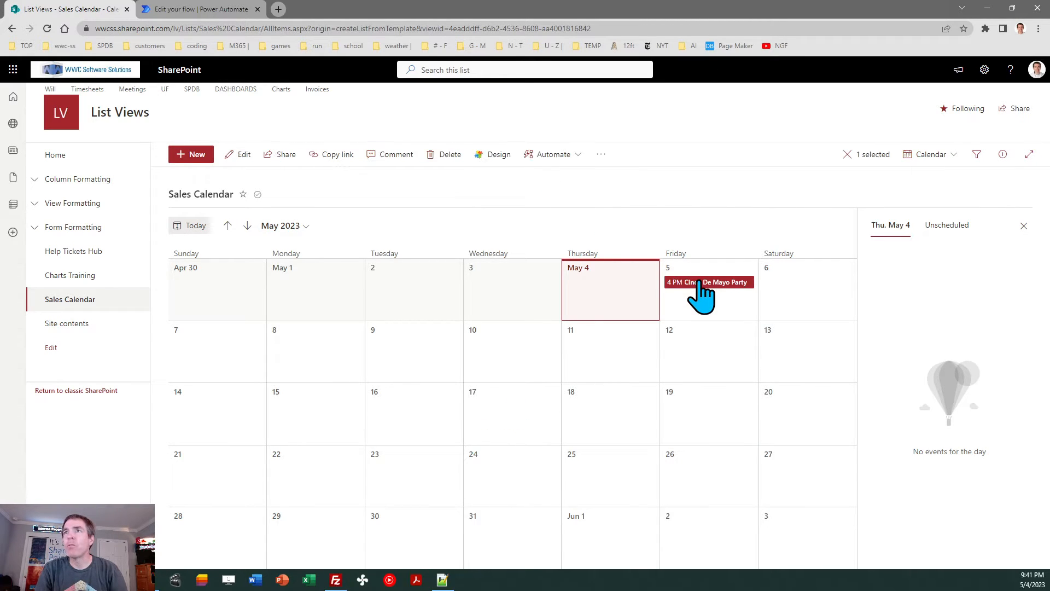
pyautogui.click(553, 159)
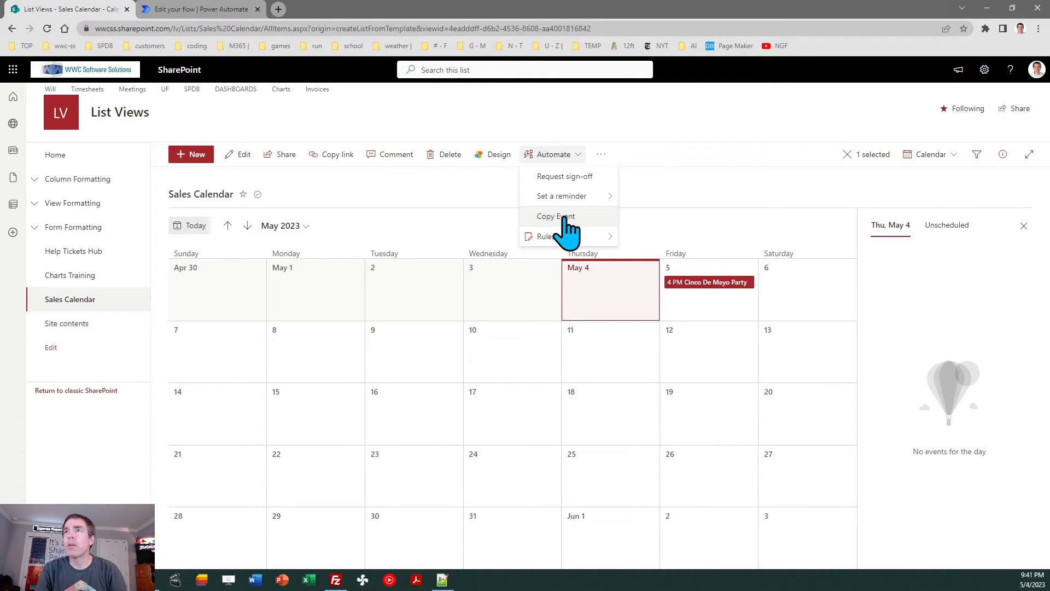
pyautogui.click(694, 320)
# Run Copy Event on the May 5 Cinco De Mayo Party with Time Span Day for copies on May 6 and 7, and reload the calendar
pyautogui.click(694, 283)
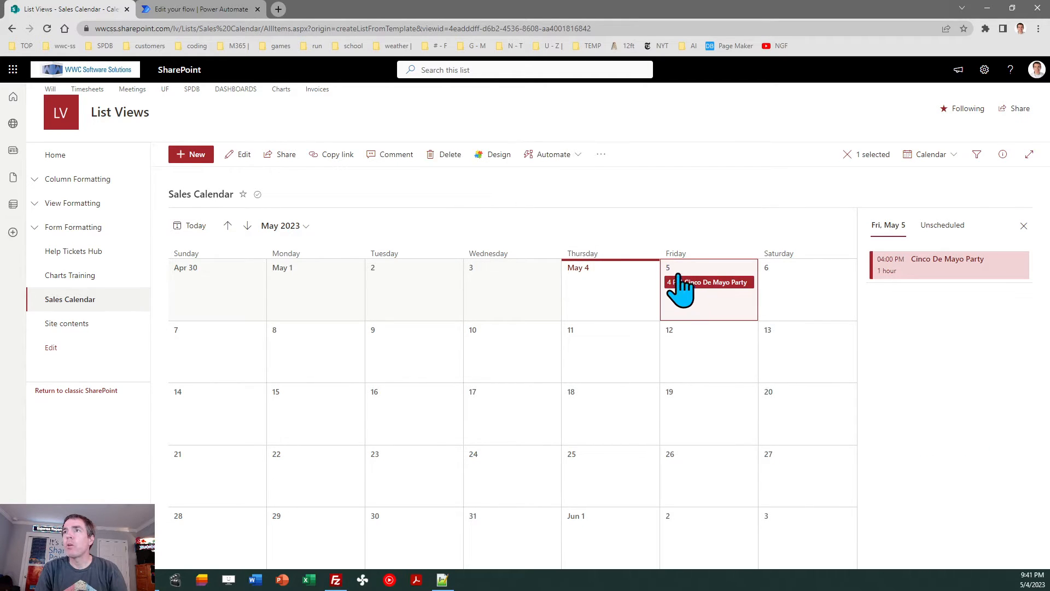
pyautogui.click(550, 156)
pyautogui.click(583, 219)
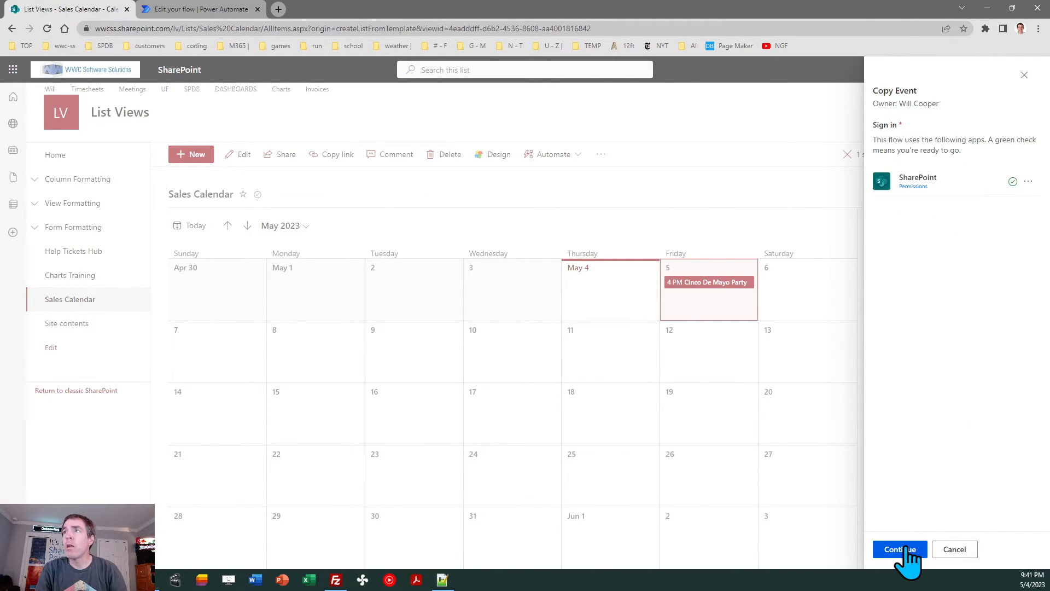
pyautogui.click(902, 549)
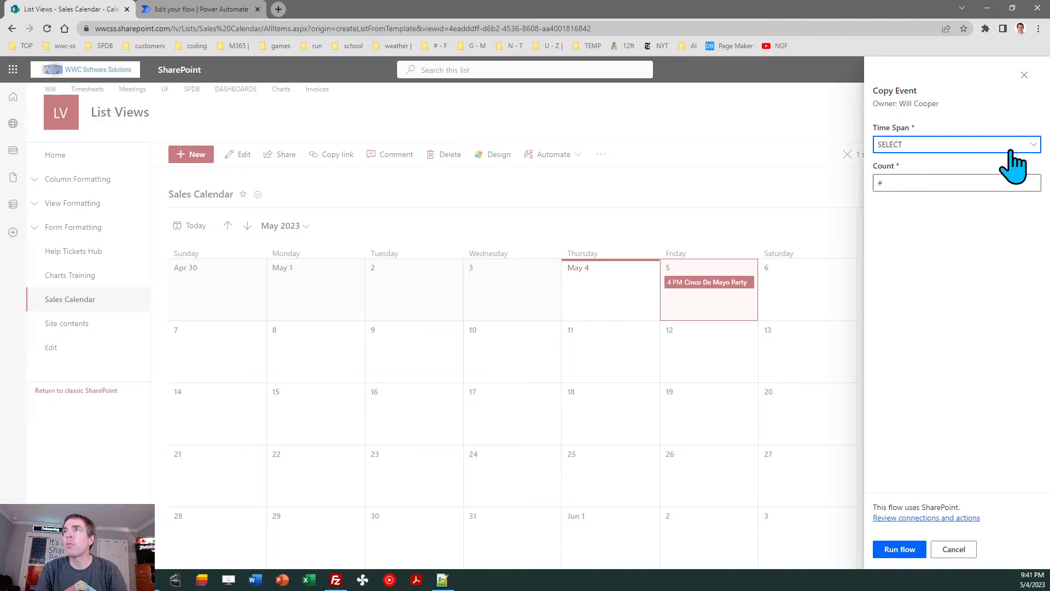
pyautogui.click(1034, 145)
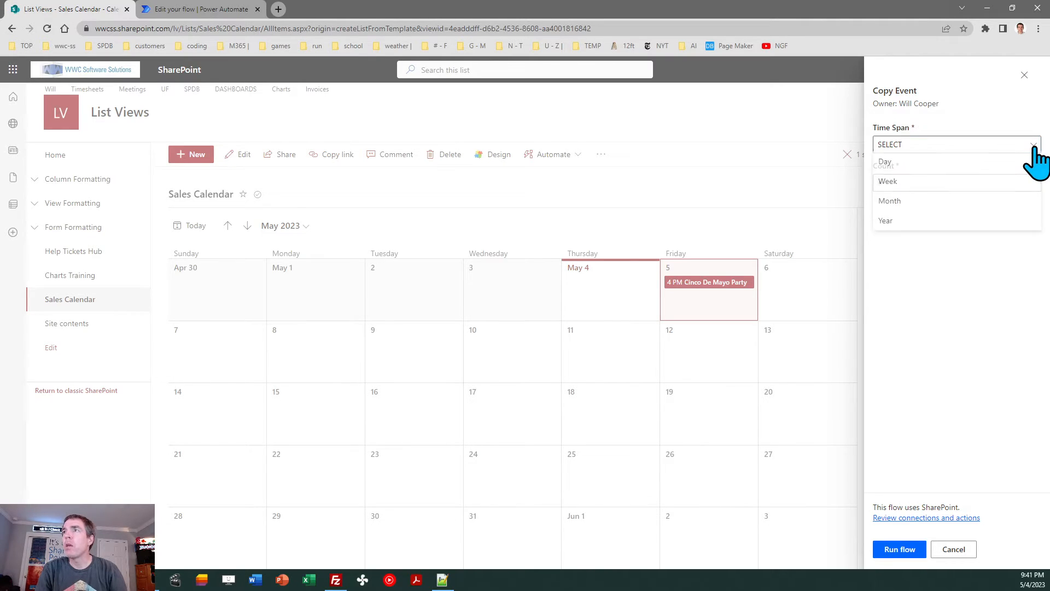
pyautogui.click(930, 164)
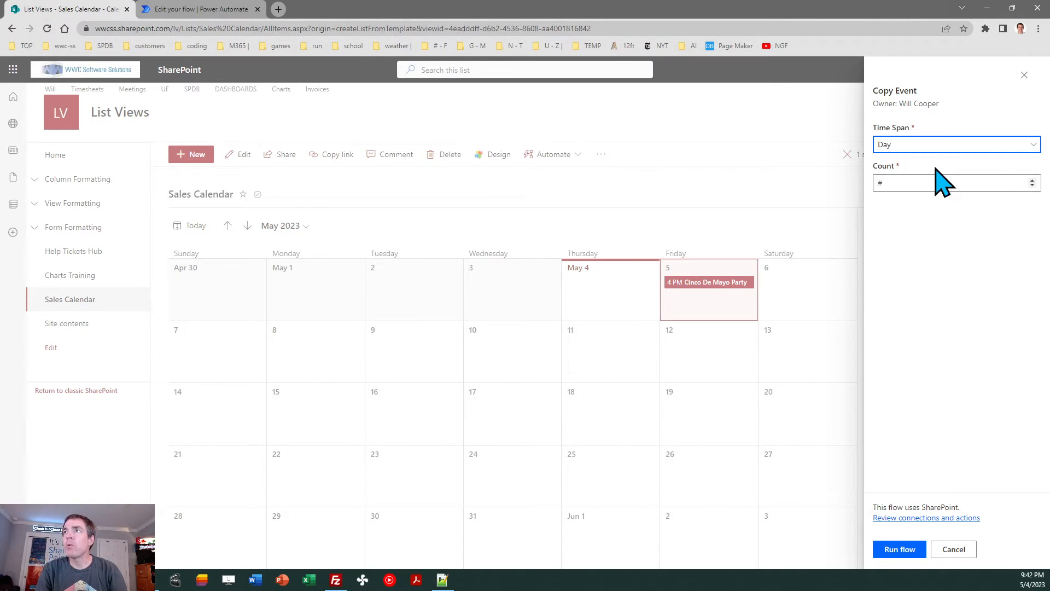
pyautogui.click(909, 183)
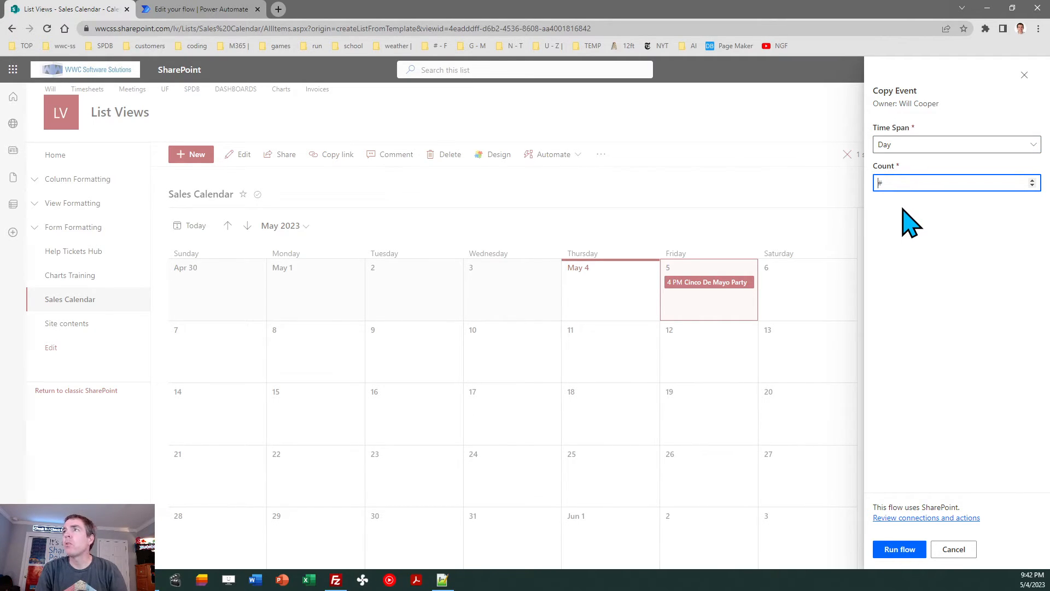
pyautogui.click(912, 547)
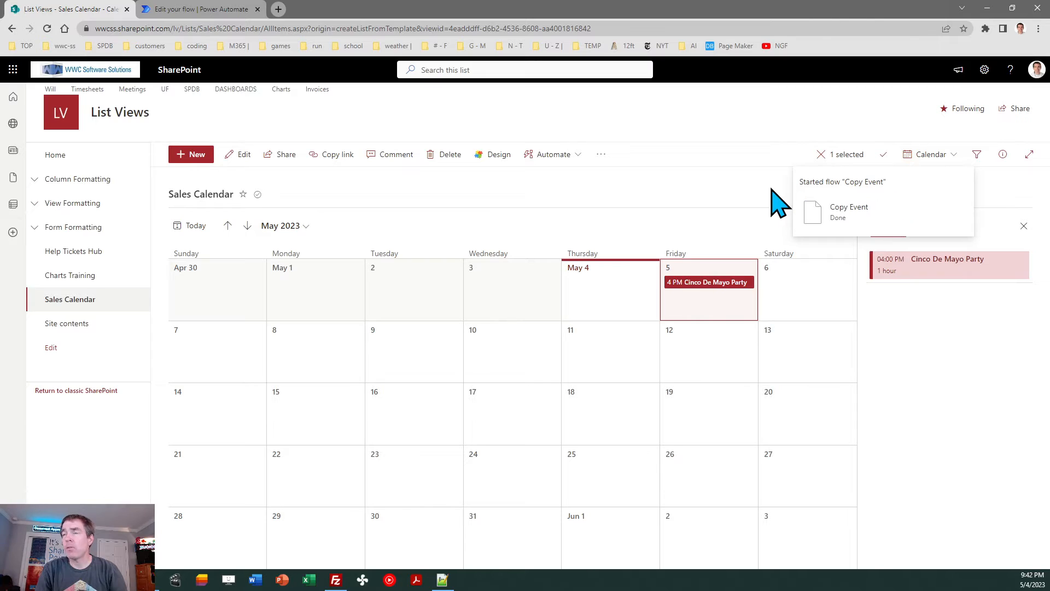
pyautogui.click(47, 28)
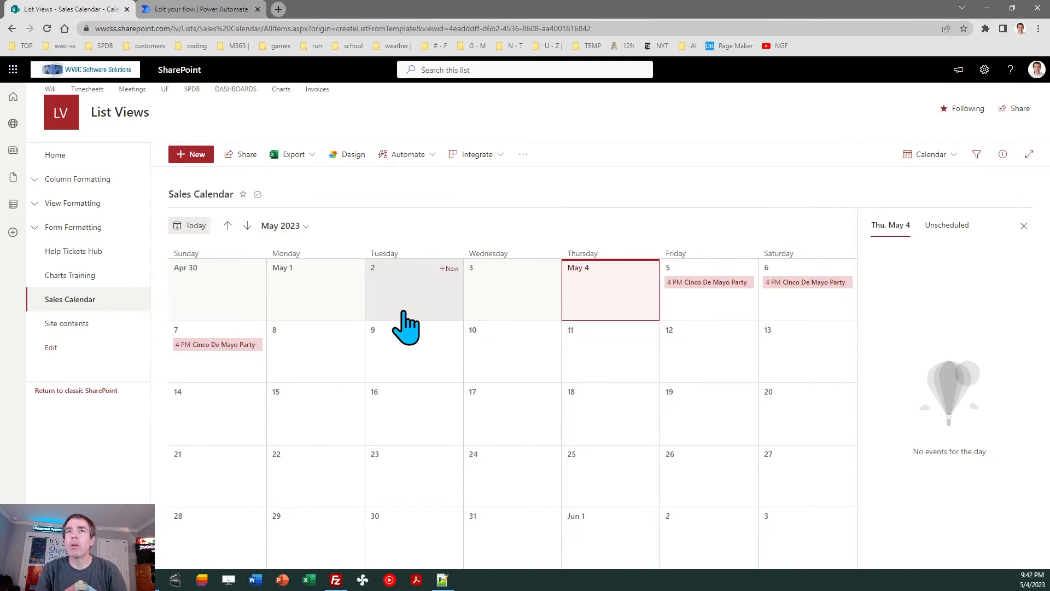
# Delete the Cinco De Mayo Party copies on May 7 and May 6
pyautogui.click(215, 344)
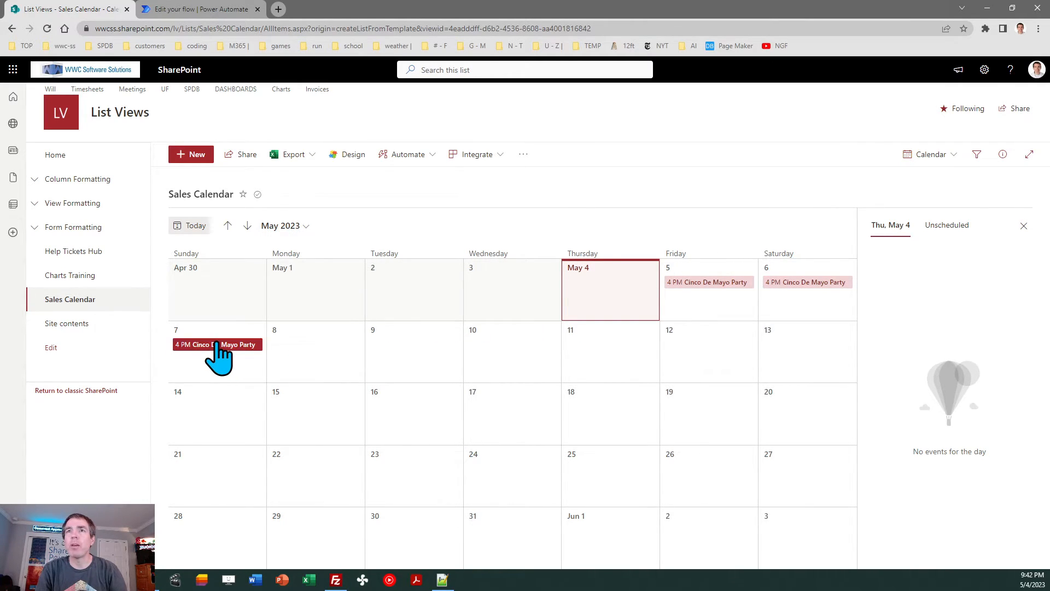
pyautogui.click(446, 154)
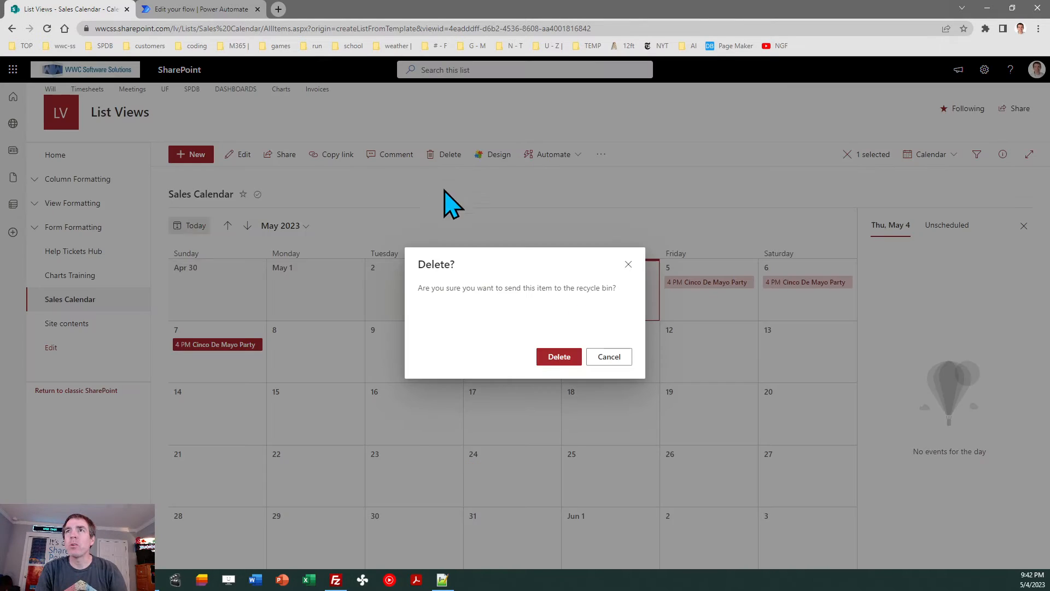
pyautogui.click(555, 357)
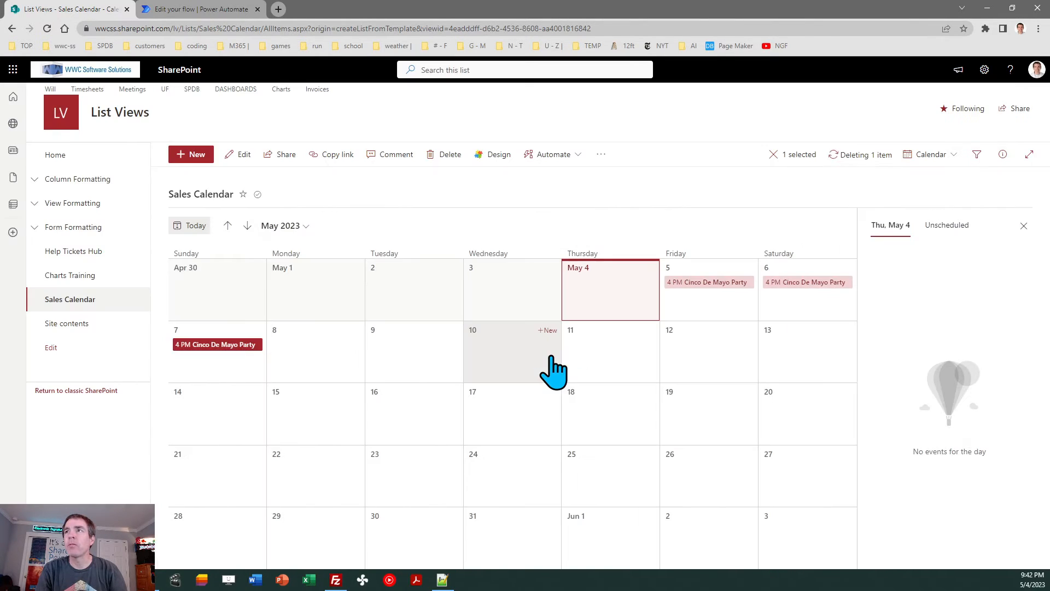
pyautogui.click(794, 282)
pyautogui.click(444, 155)
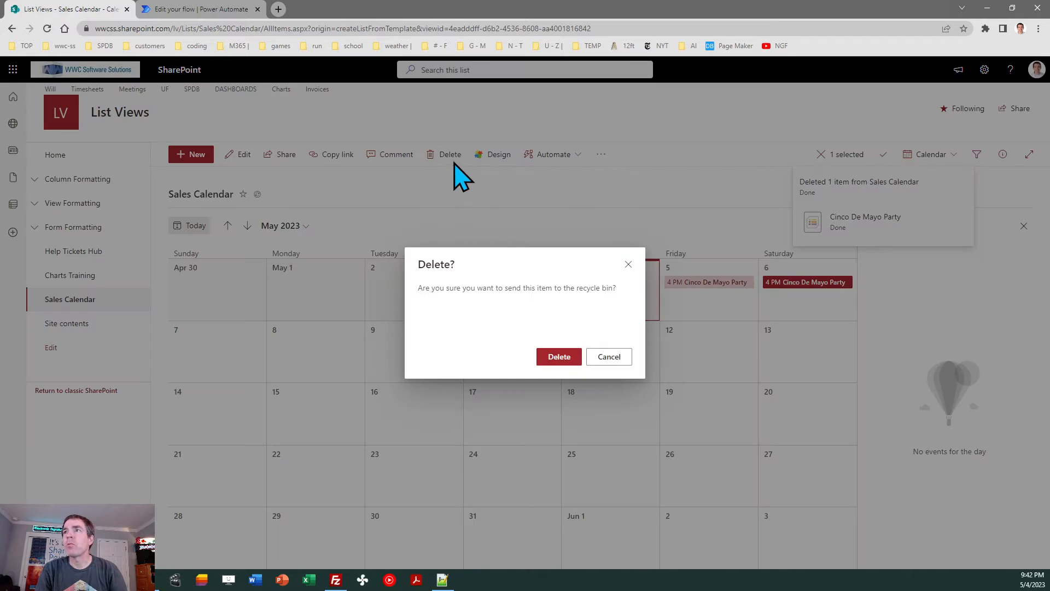
pyautogui.click(559, 357)
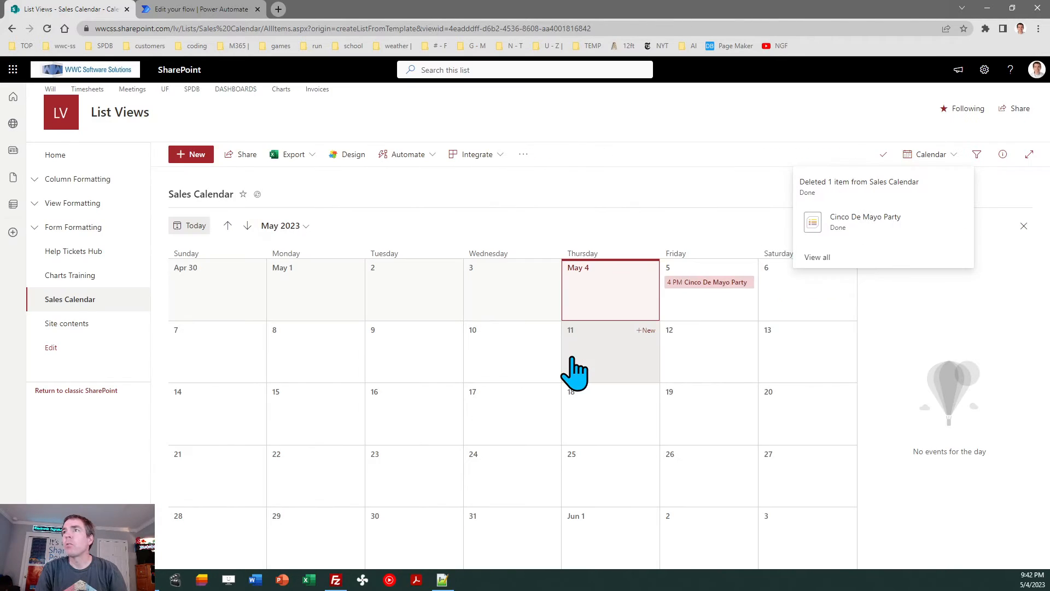
# Run Copy Event on the May 5 party with Time Span Week for copies on May 12 and 19, and reload the calendar
pyautogui.click(707, 282)
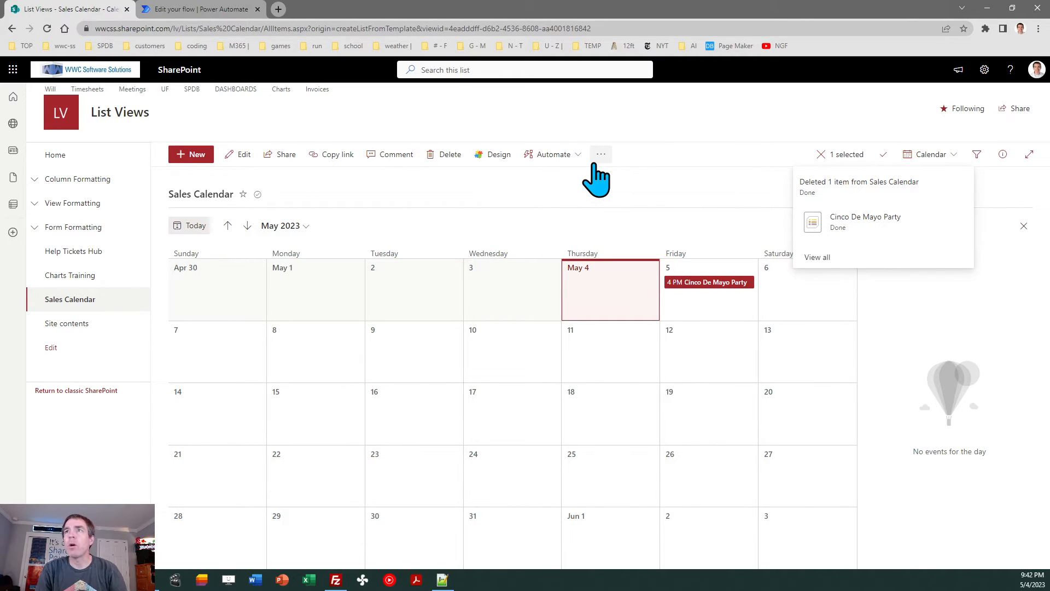
pyautogui.click(569, 155)
pyautogui.moveTo(601, 200)
pyautogui.click(569, 216)
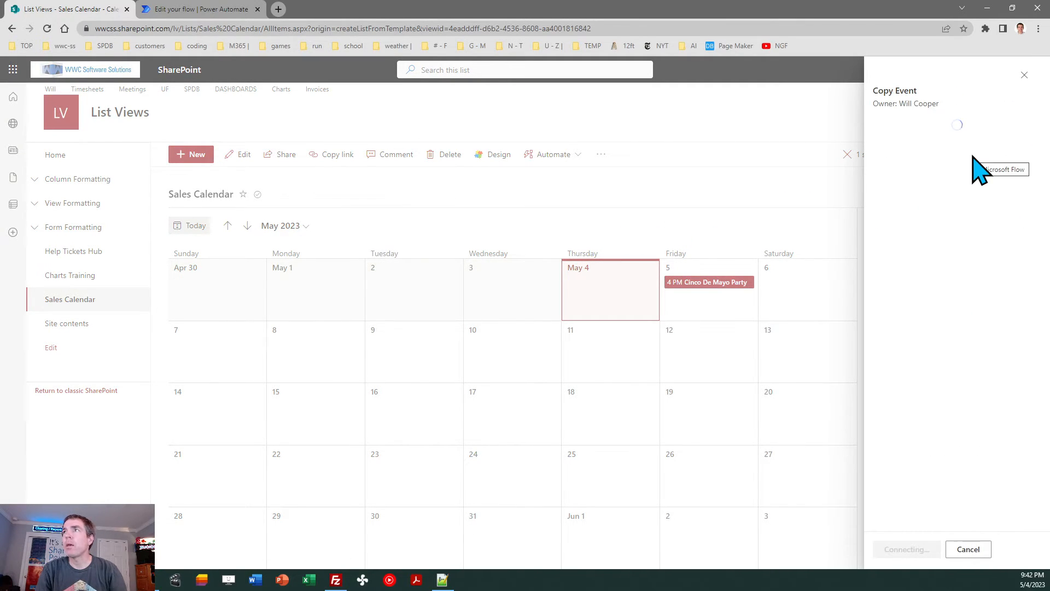
pyautogui.click(964, 145)
pyautogui.click(932, 181)
pyautogui.click(934, 183)
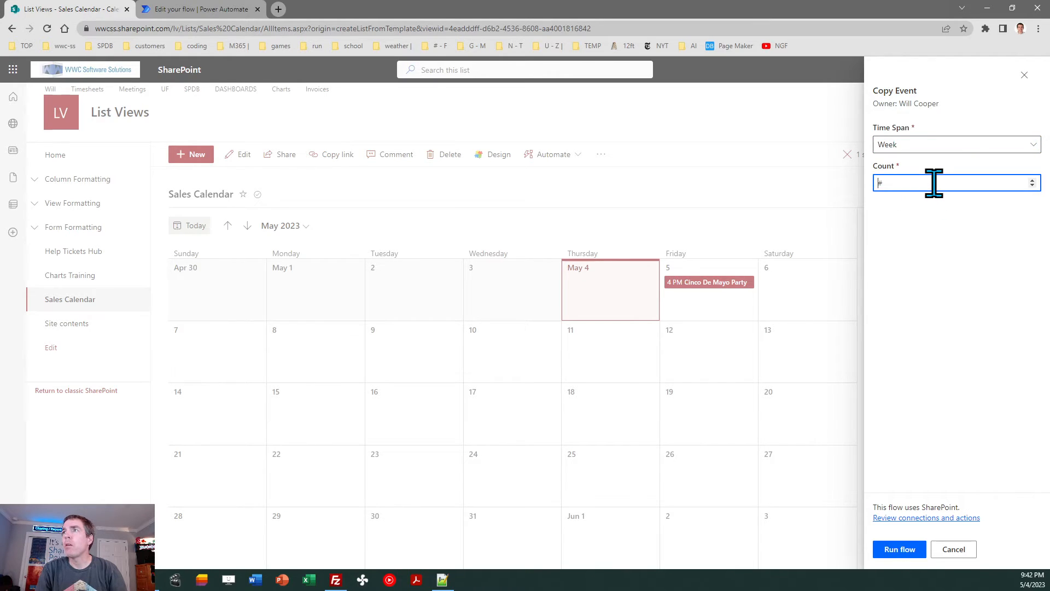
pyautogui.click(906, 551)
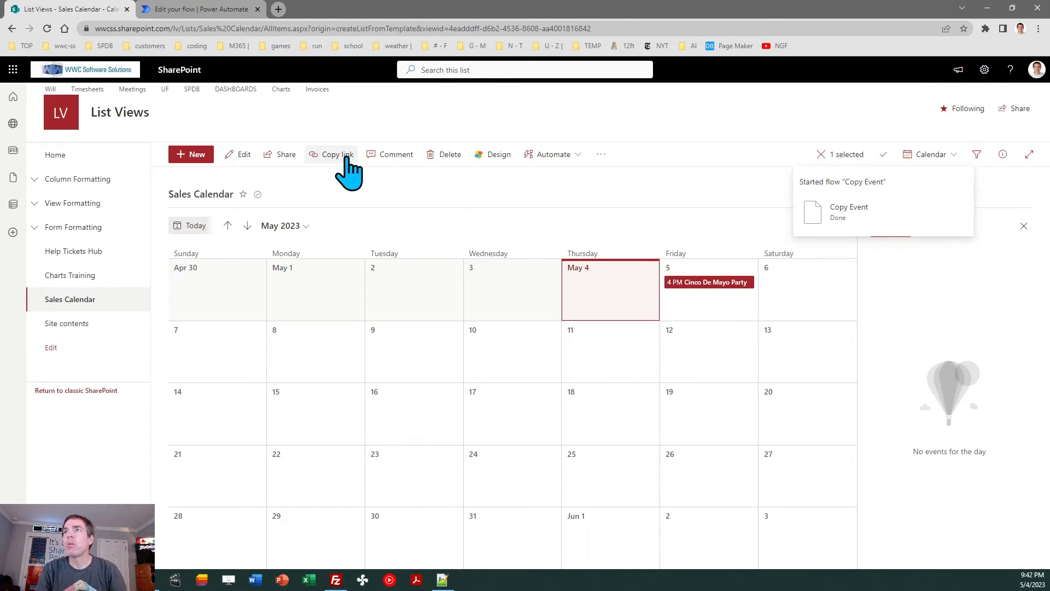
pyautogui.click(48, 27)
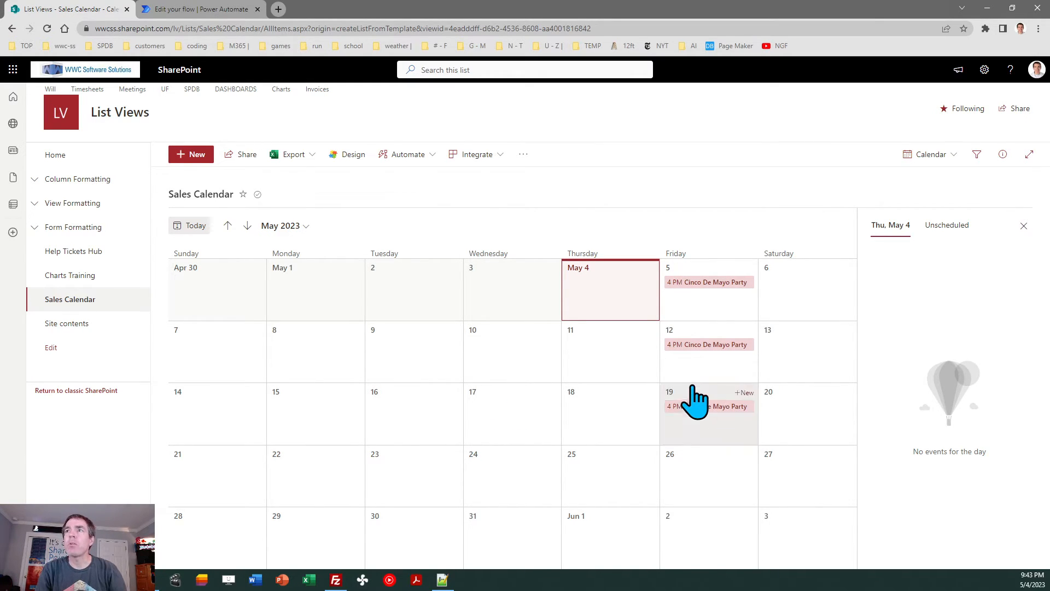
# Delete the Cinco De Mayo Party copies on May 12 and May 19
pyautogui.click(692, 345)
pyautogui.click(444, 155)
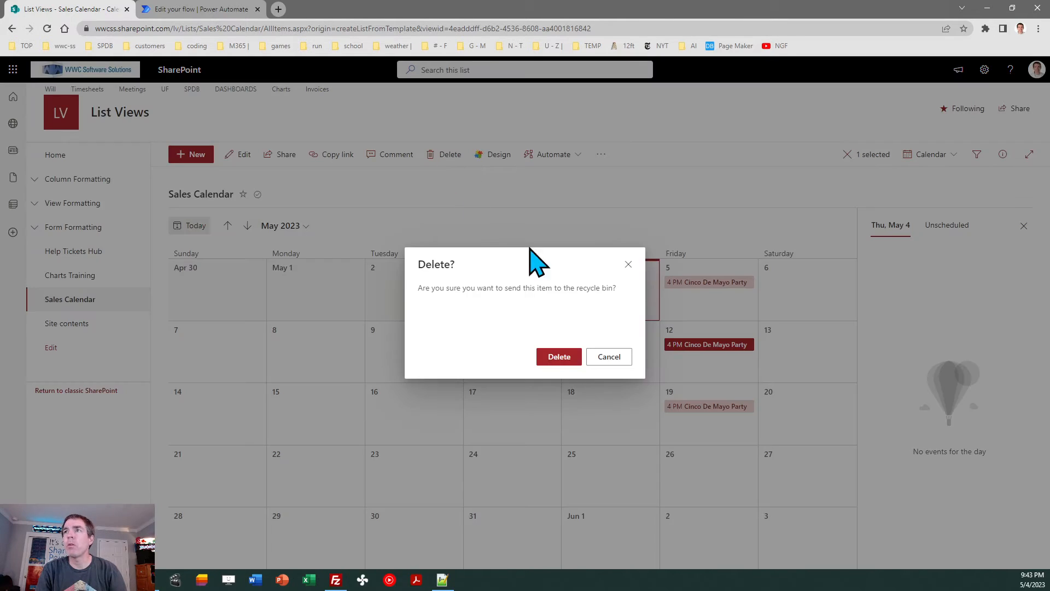
pyautogui.click(558, 356)
pyautogui.click(690, 406)
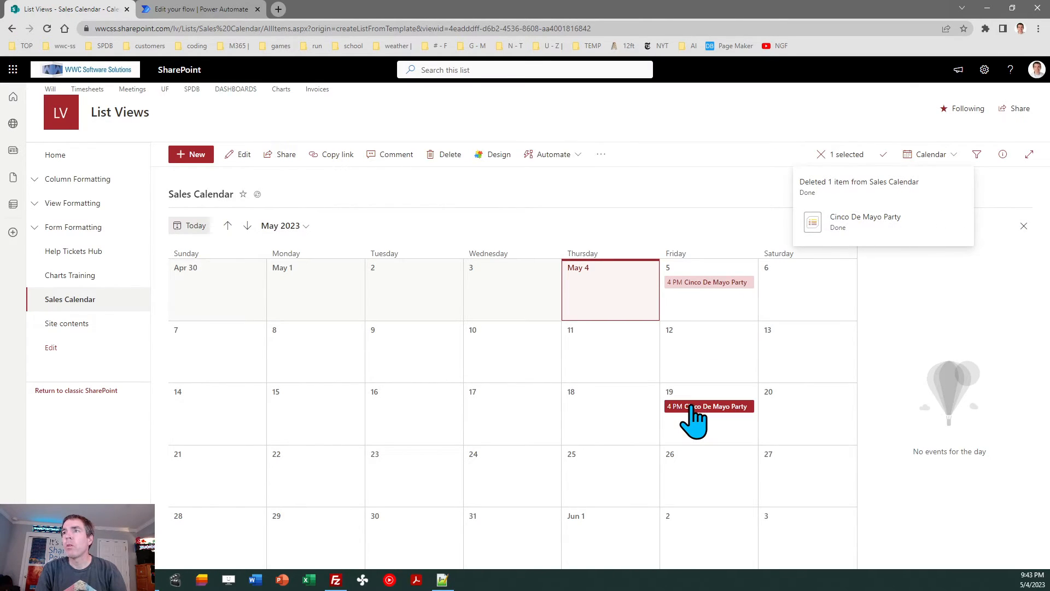
pyautogui.click(449, 155)
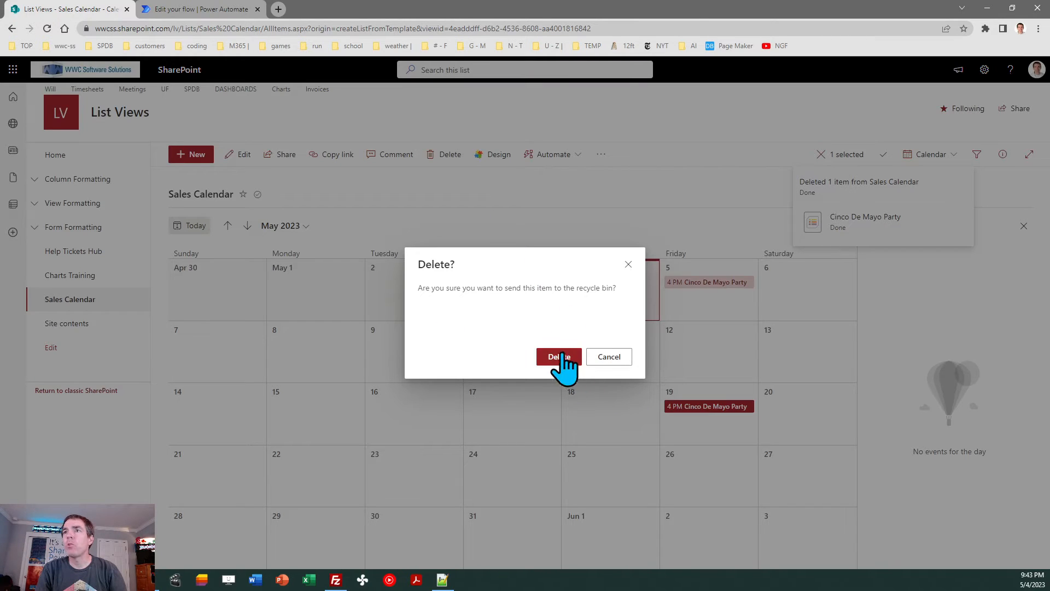
pyautogui.click(557, 357)
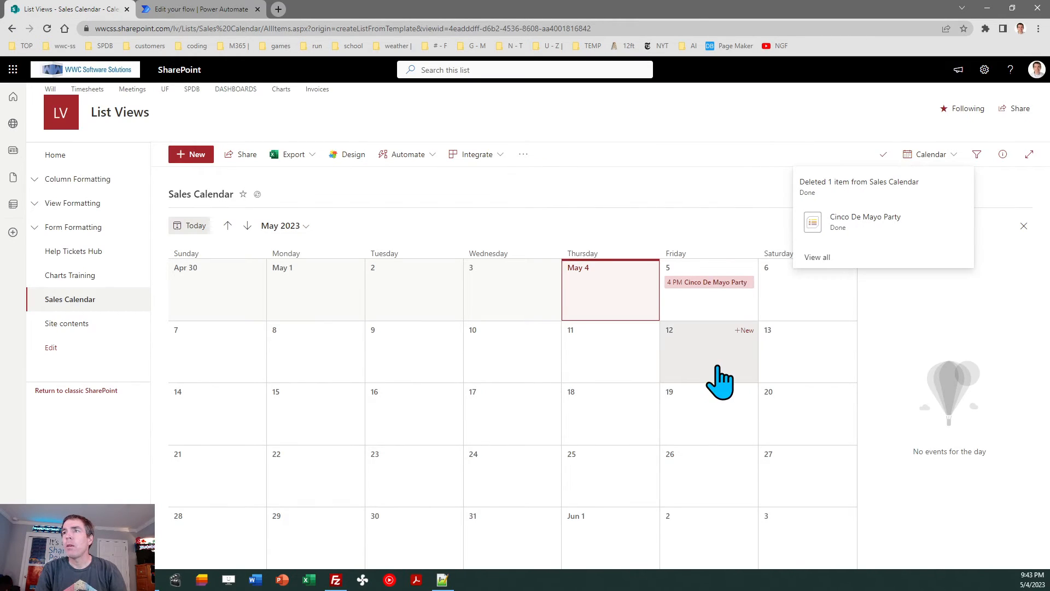
# Run Copy Event on the May 5 party with Time Span Month and Count 2, reload the calendar and display June 2023
pyautogui.click(701, 282)
pyautogui.click(566, 155)
pyautogui.click(589, 216)
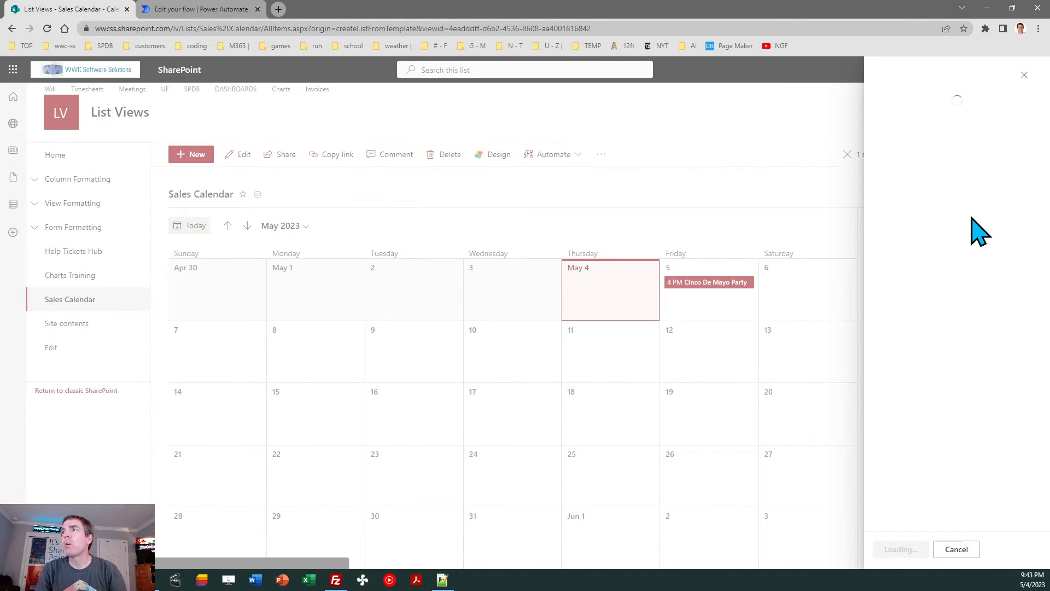
pyautogui.click(942, 145)
pyautogui.click(940, 202)
pyautogui.click(913, 181)
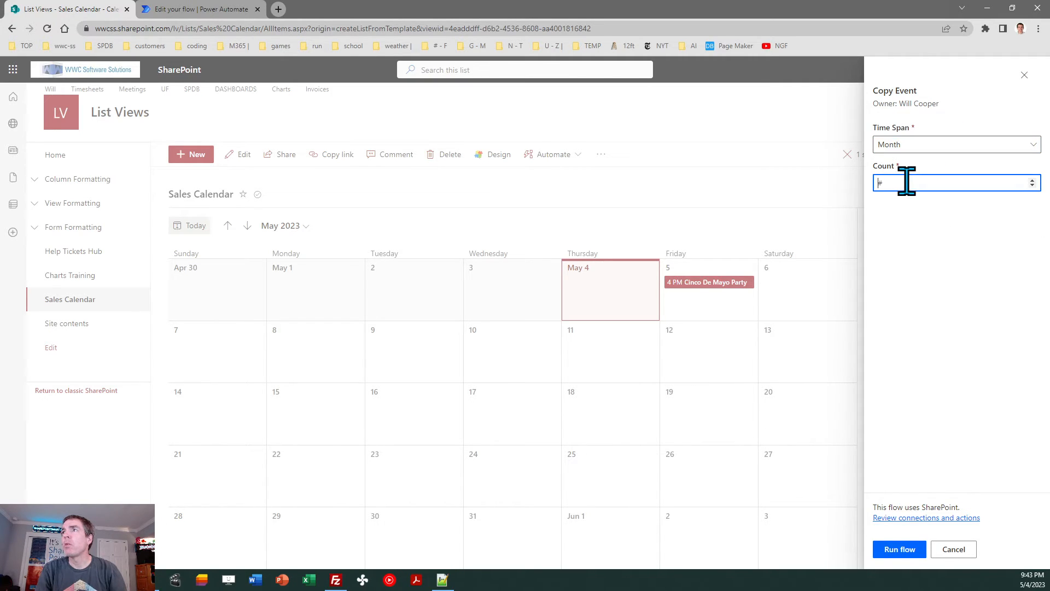
pyautogui.write('2')
pyautogui.click(902, 551)
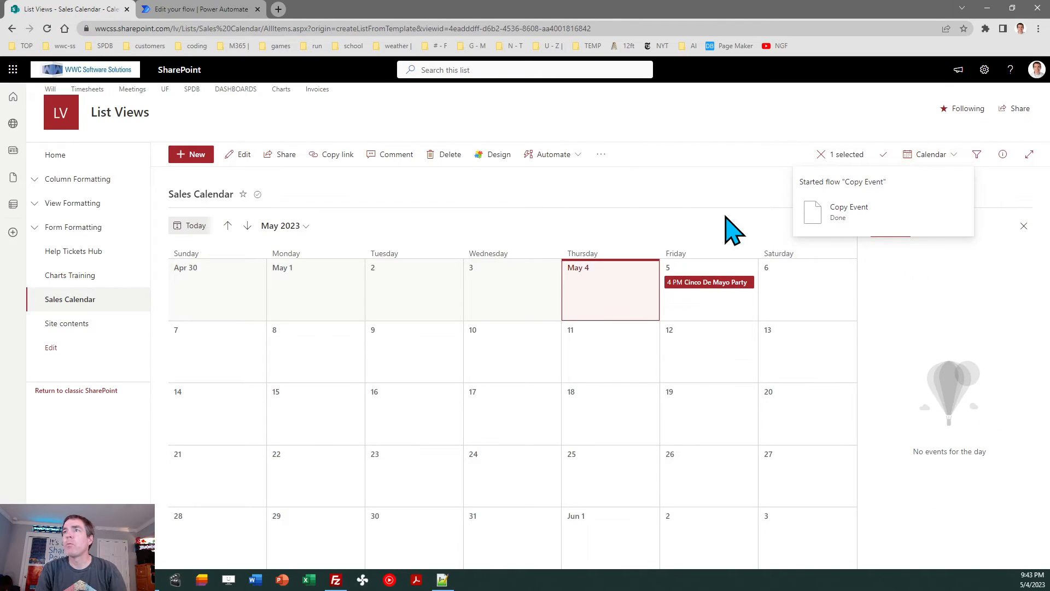
pyautogui.click(47, 28)
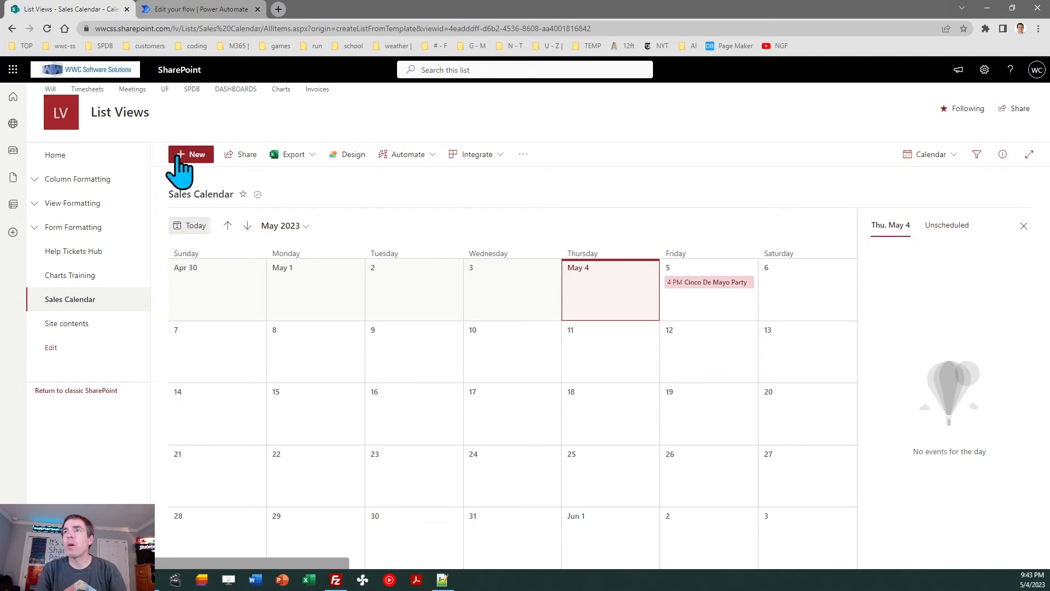
pyautogui.click(247, 226)
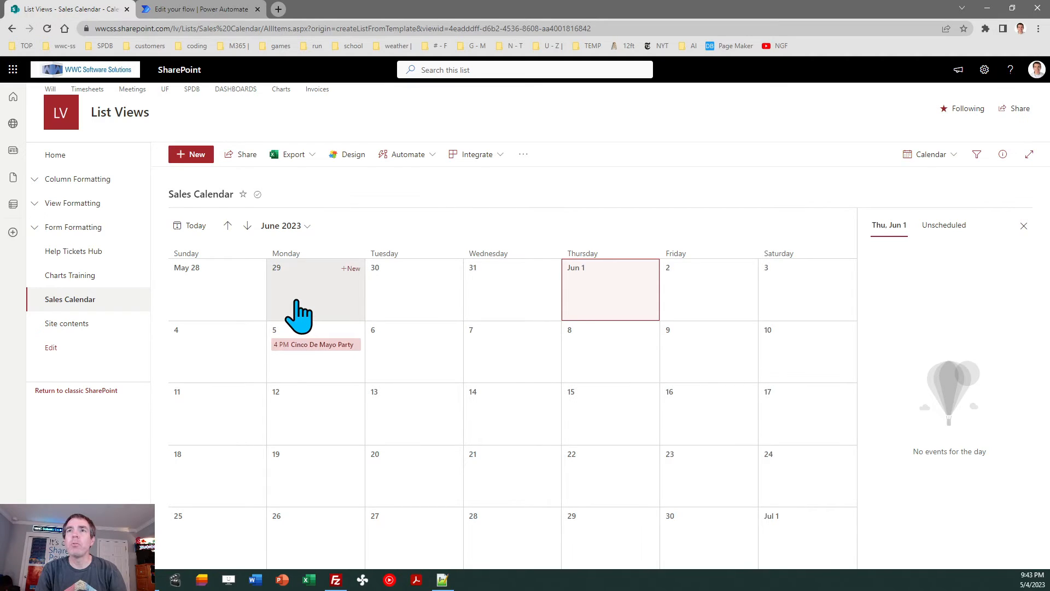
# Delete the Cinco De Mayo Party copies on July 5 and June 5, 2023
pyautogui.click(246, 226)
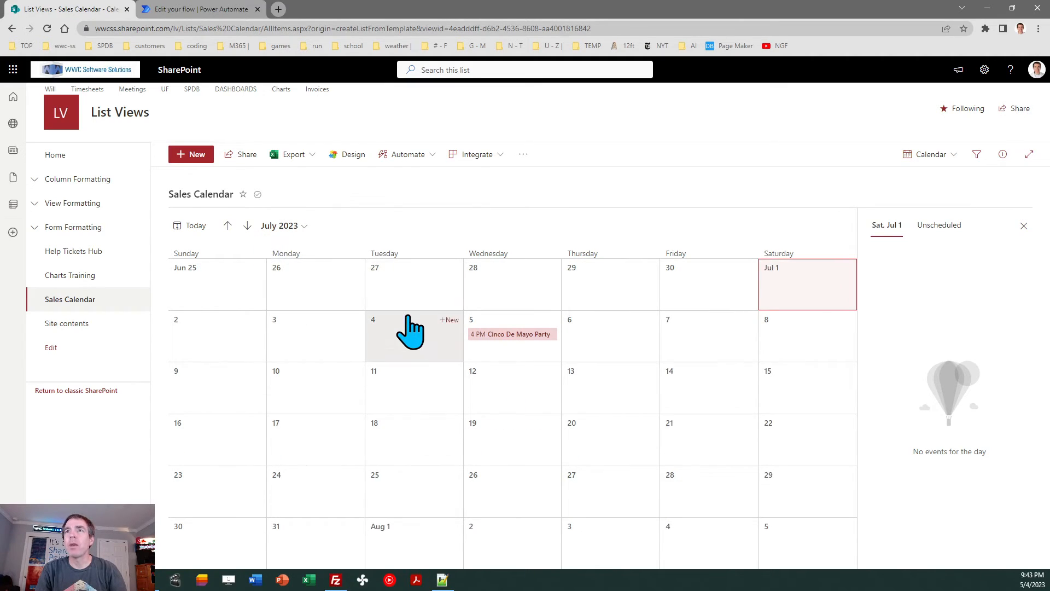
pyautogui.click(499, 336)
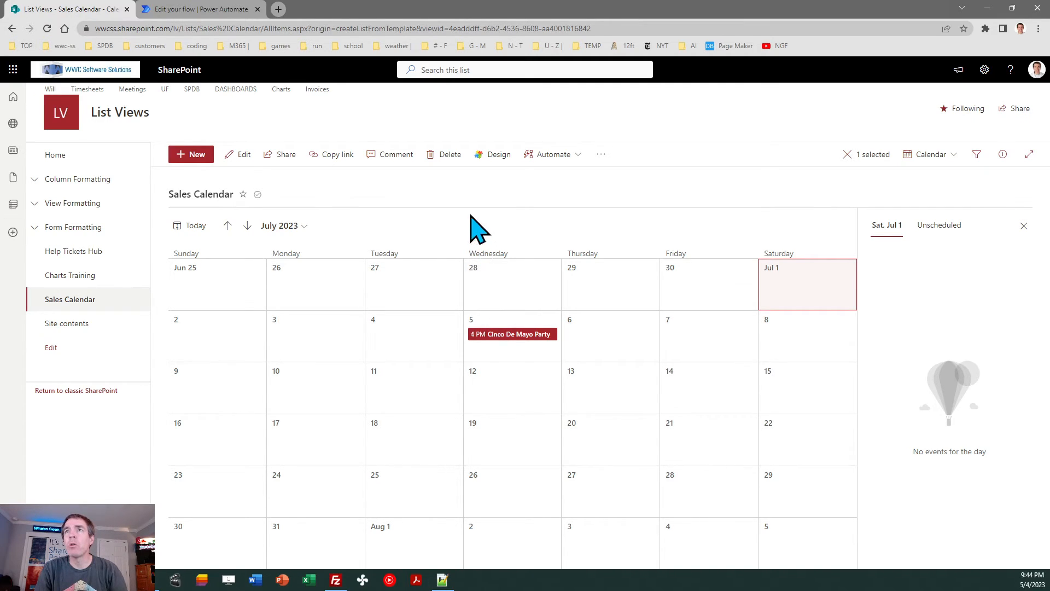
pyautogui.click(449, 155)
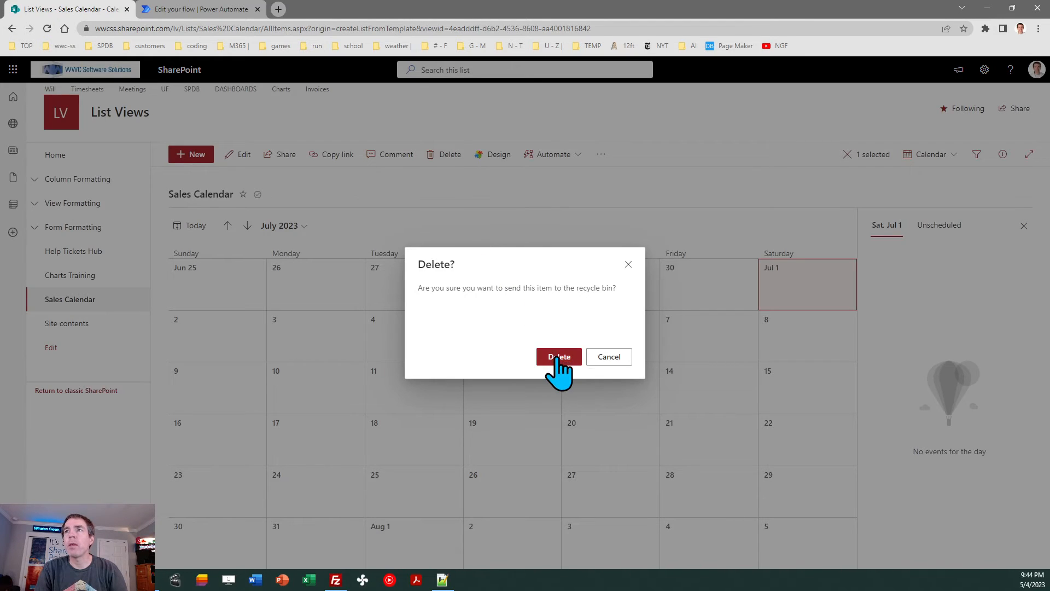
pyautogui.click(557, 358)
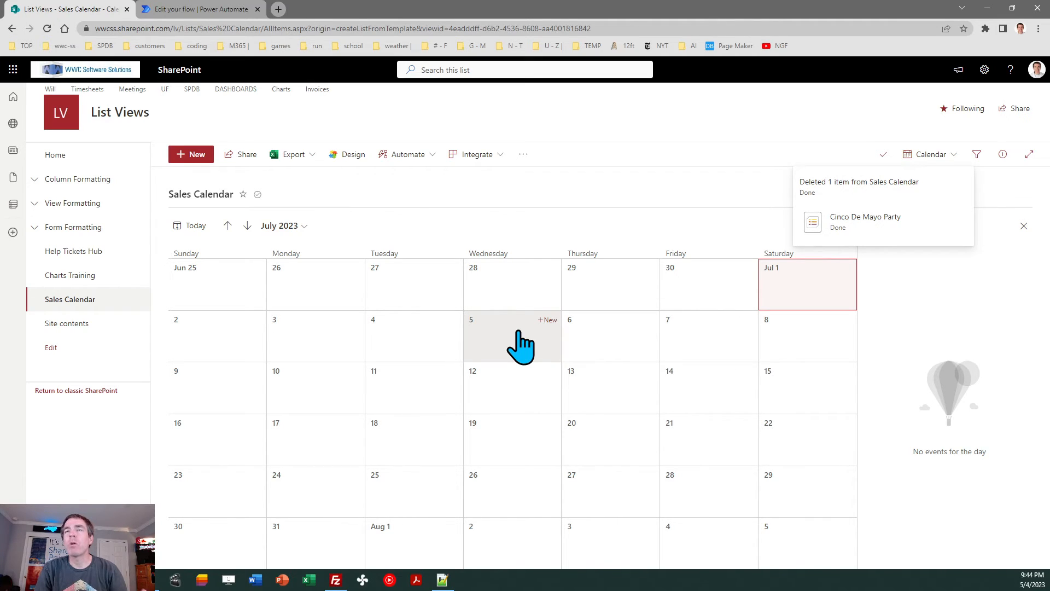
pyautogui.click(228, 225)
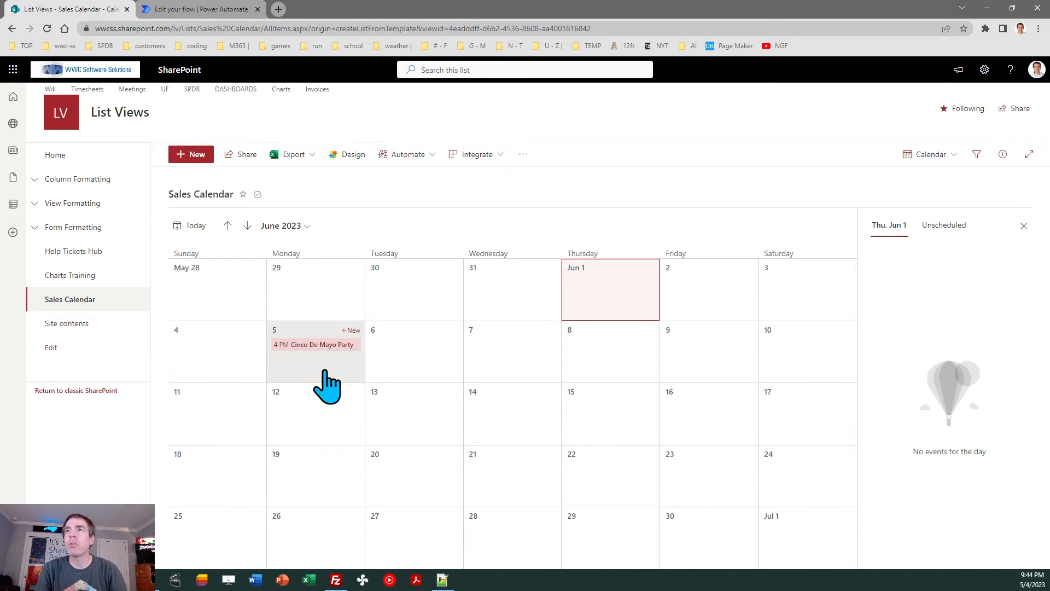
pyautogui.click(306, 344)
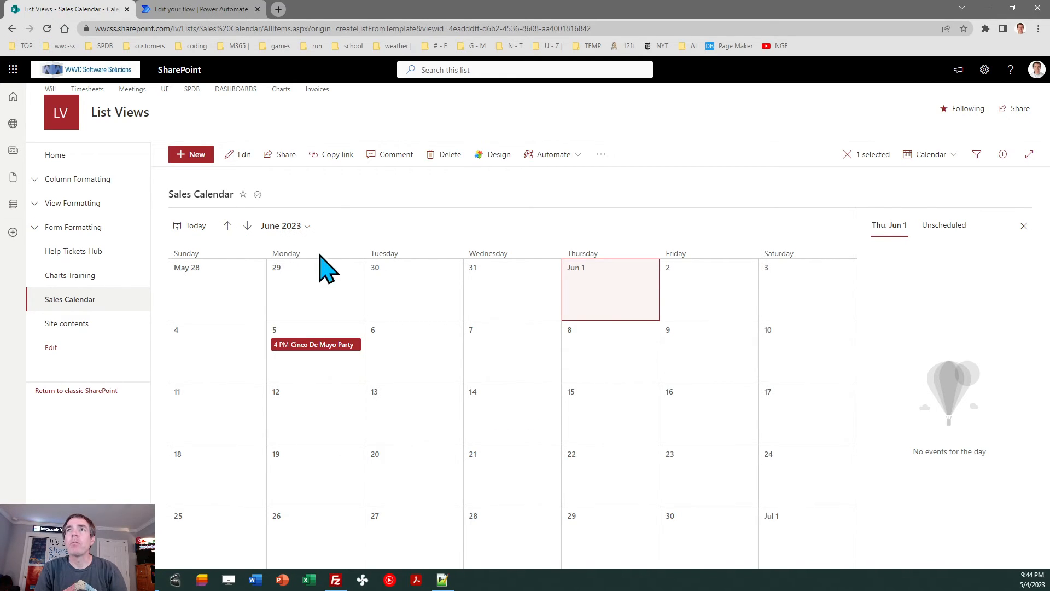
pyautogui.click(440, 157)
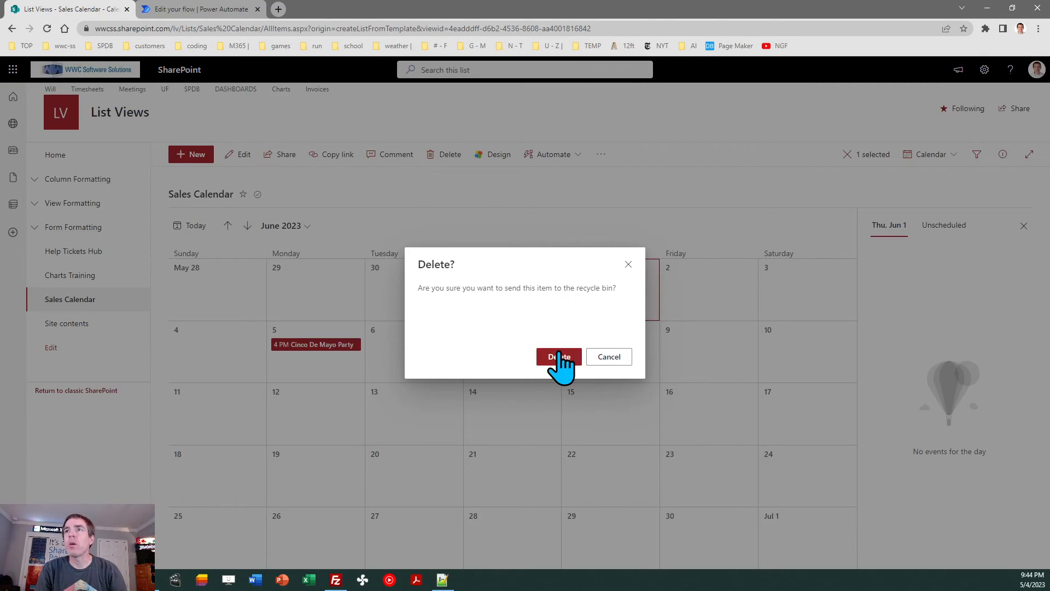
pyautogui.click(557, 356)
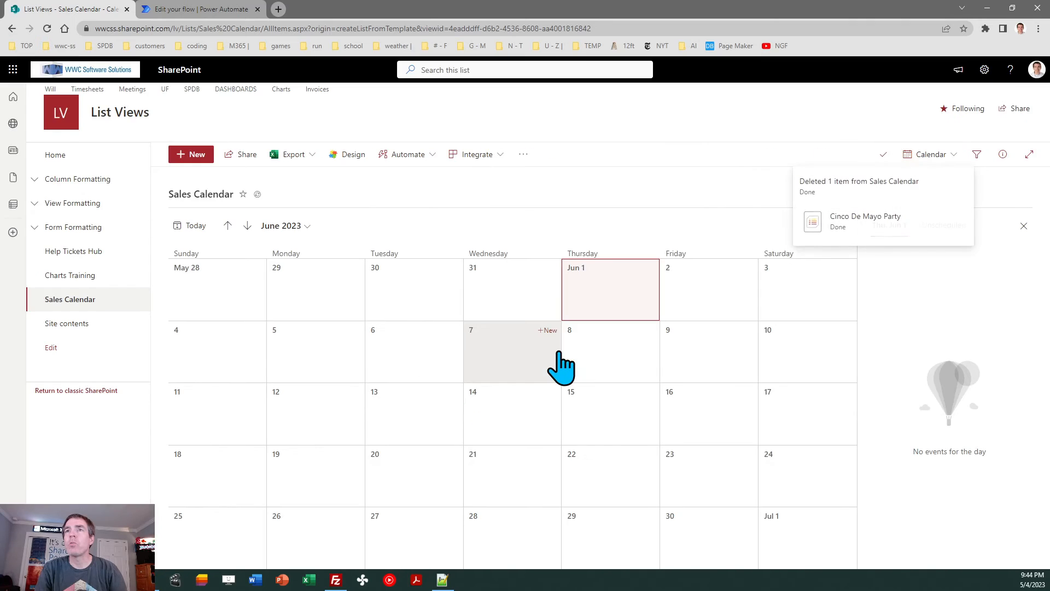
# Run Copy Event on the May 5, 2023 Cinco De Mayo Party with Time Span Year and Count 1
pyautogui.click(228, 226)
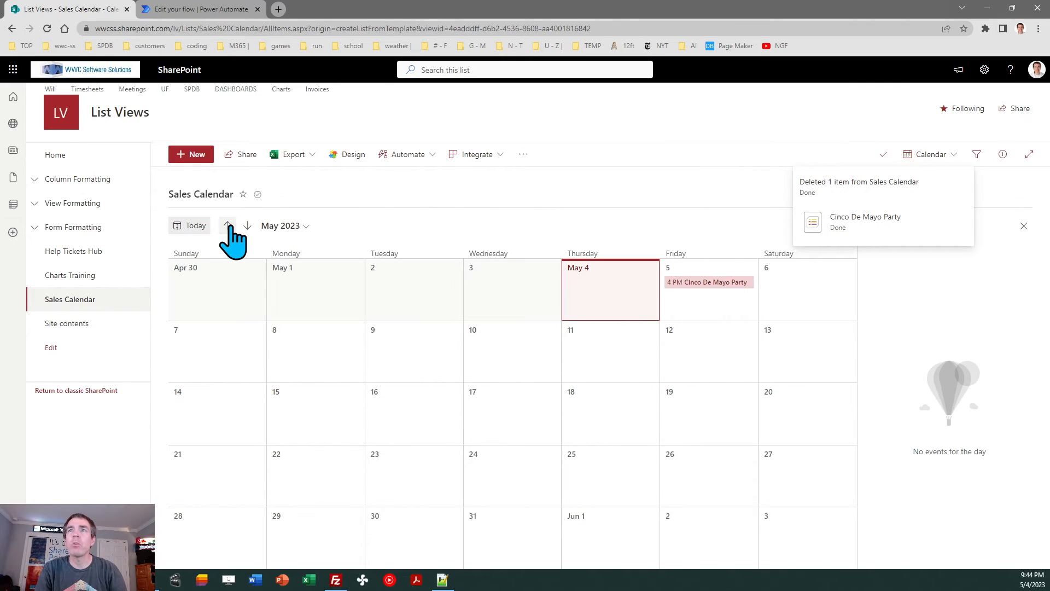
pyautogui.click(700, 290)
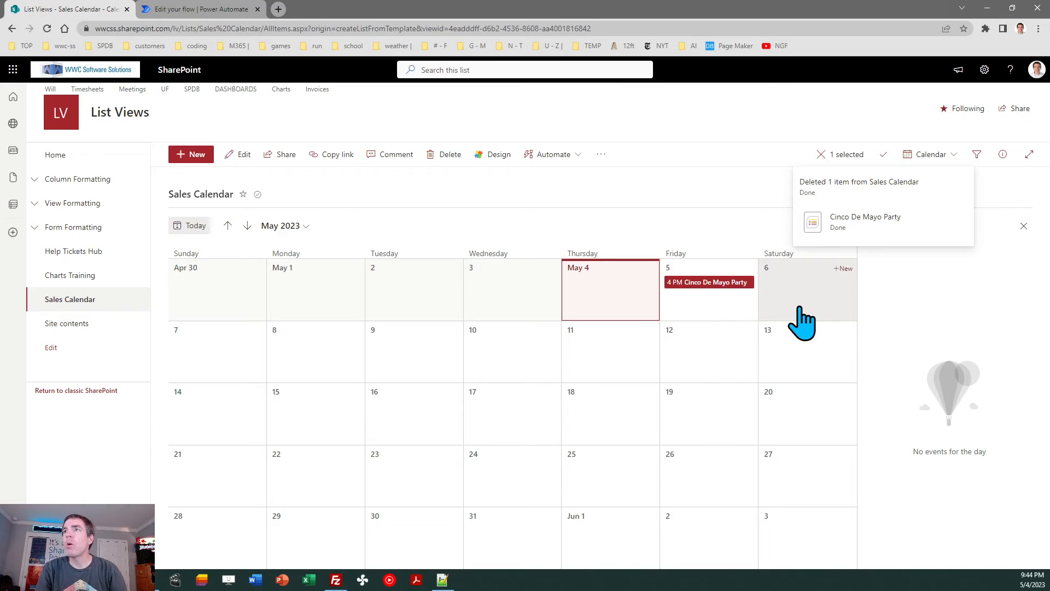
pyautogui.click(566, 155)
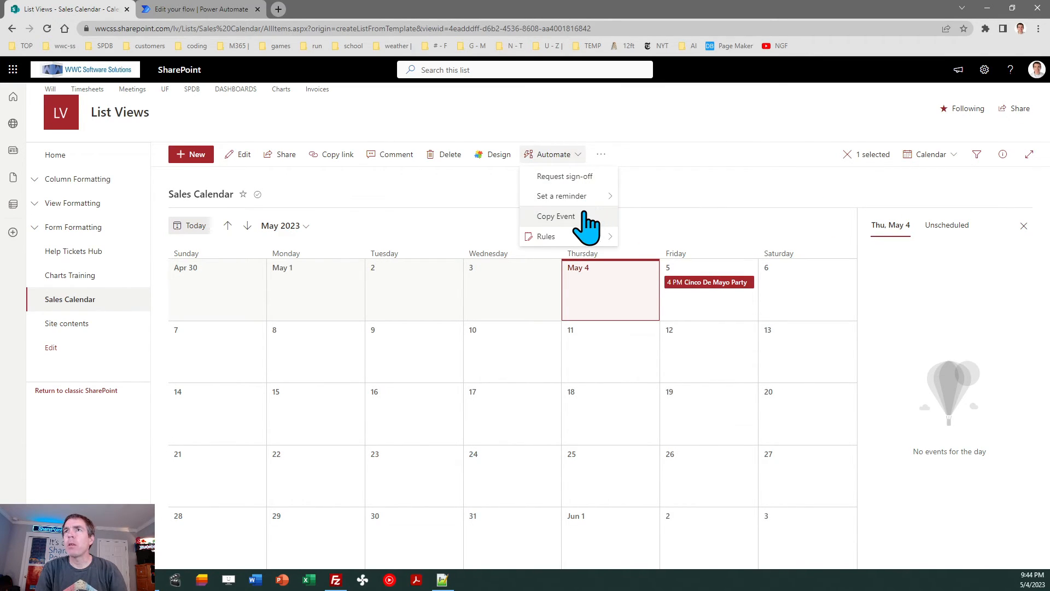
pyautogui.click(589, 214)
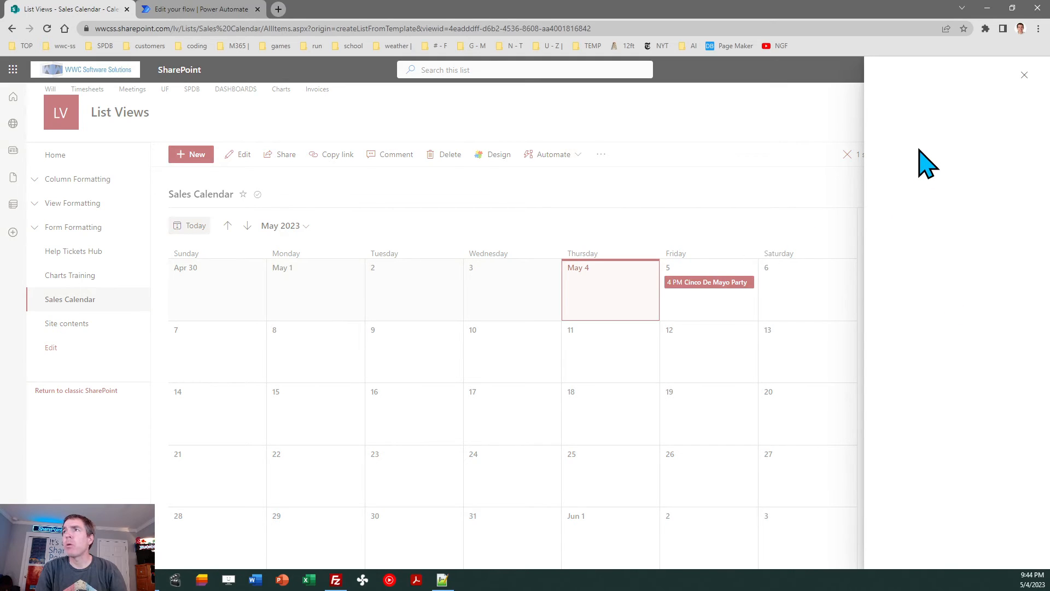
pyautogui.click(933, 147)
pyautogui.click(917, 222)
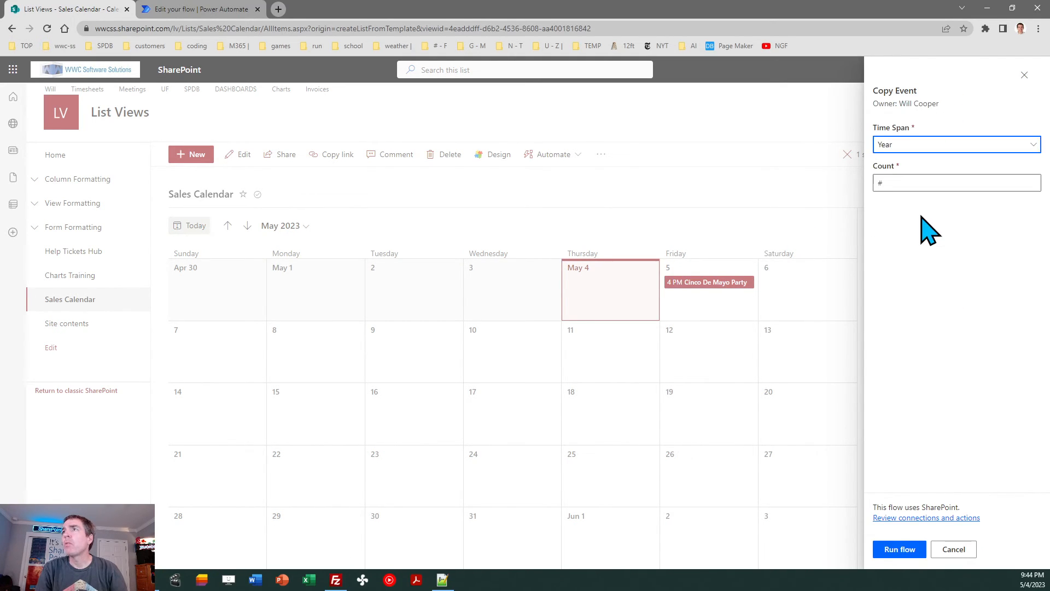
pyautogui.click(923, 184)
pyautogui.write('1')
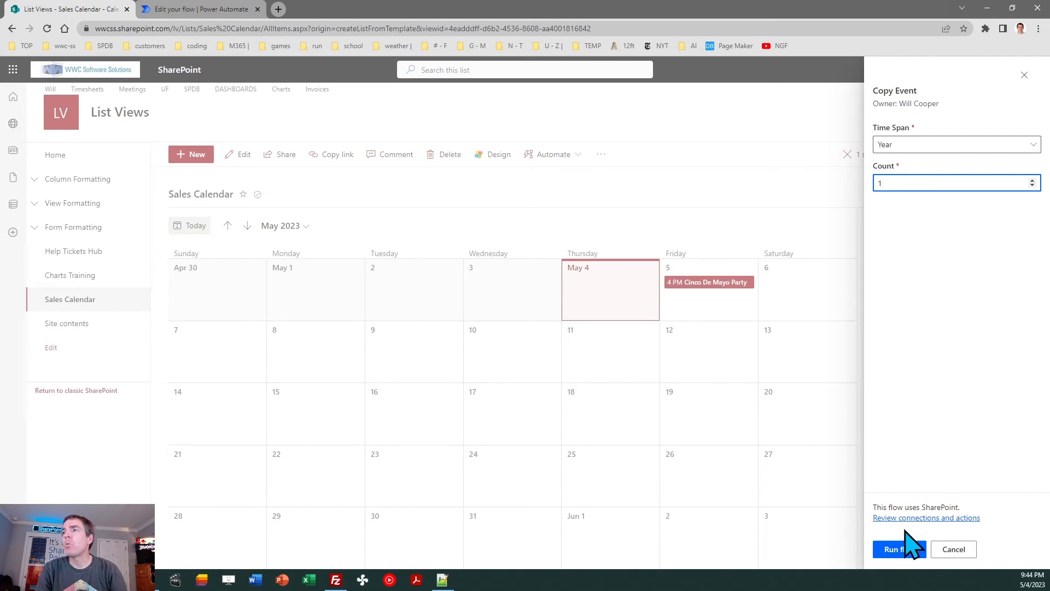
pyautogui.click(907, 550)
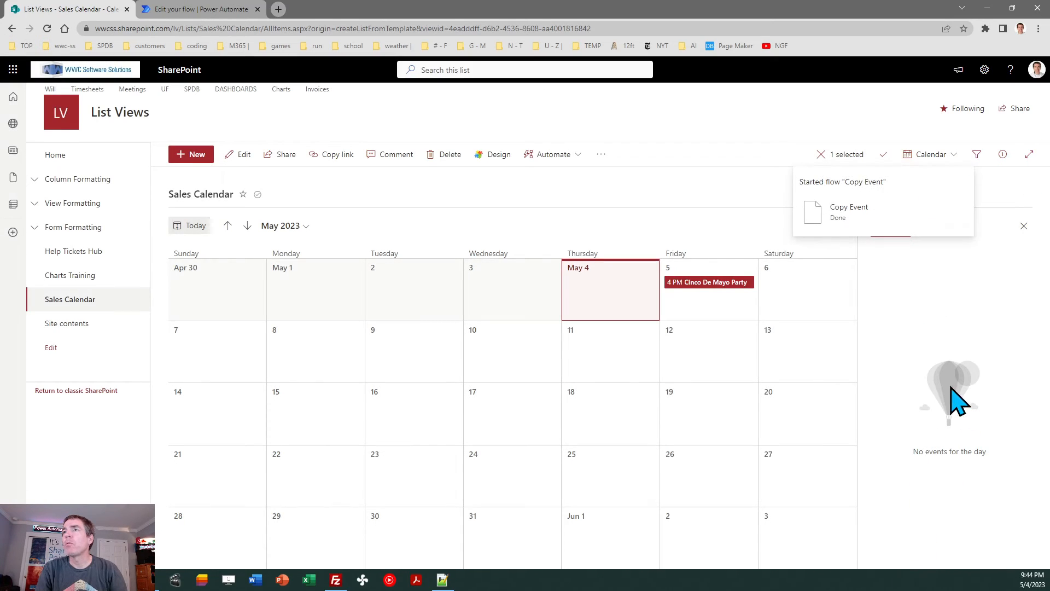
# Check the calendar in May 2024 for the yearly party copy and return to the current month
pyautogui.click(247, 225)
pyautogui.click(247, 225)
pyautogui.click(247, 226)
pyautogui.click(248, 225)
pyautogui.click(247, 225)
pyautogui.click(247, 225)
pyautogui.click(247, 225)
pyautogui.click(247, 226)
pyautogui.click(248, 226)
pyautogui.click(247, 225)
pyautogui.click(248, 225)
pyautogui.click(247, 225)
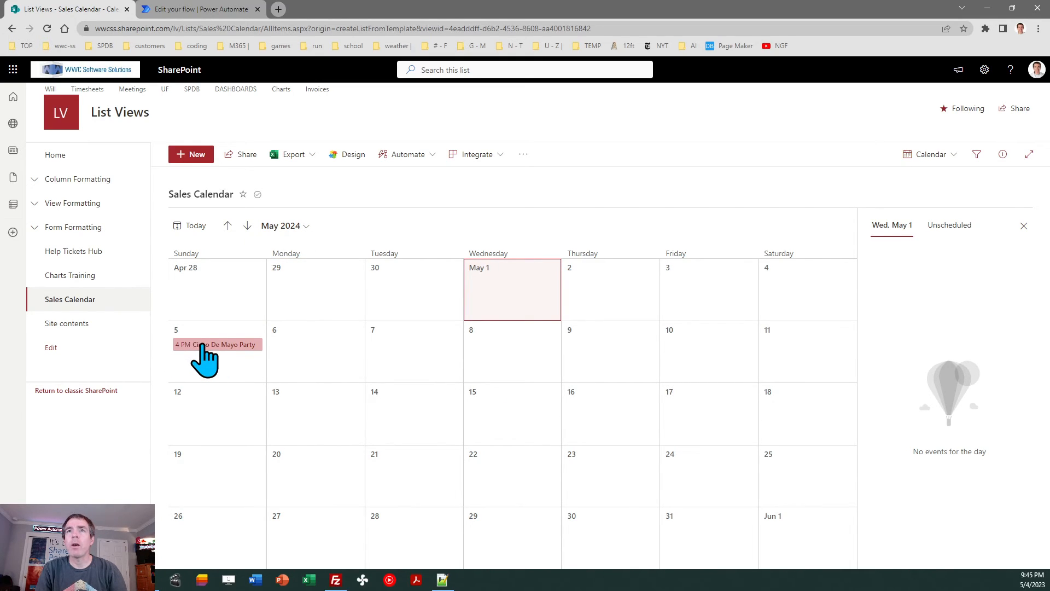
pyautogui.click(186, 225)
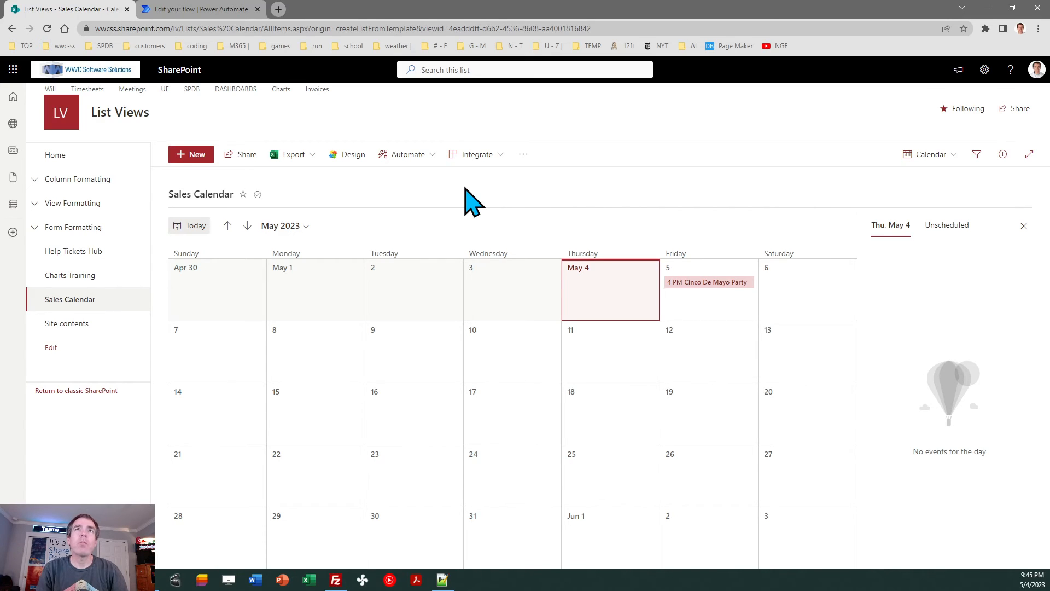
# Review the Copy Event flow in Power Automate alongside the Sales Calendar, finishing on the flow
pyautogui.click(210, 12)
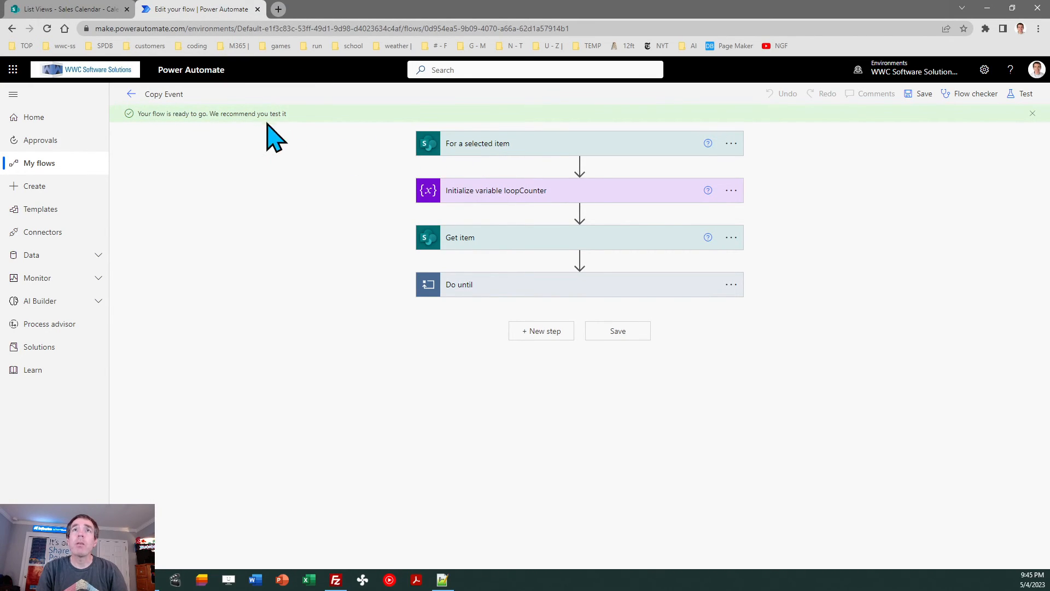
pyautogui.click(82, 9)
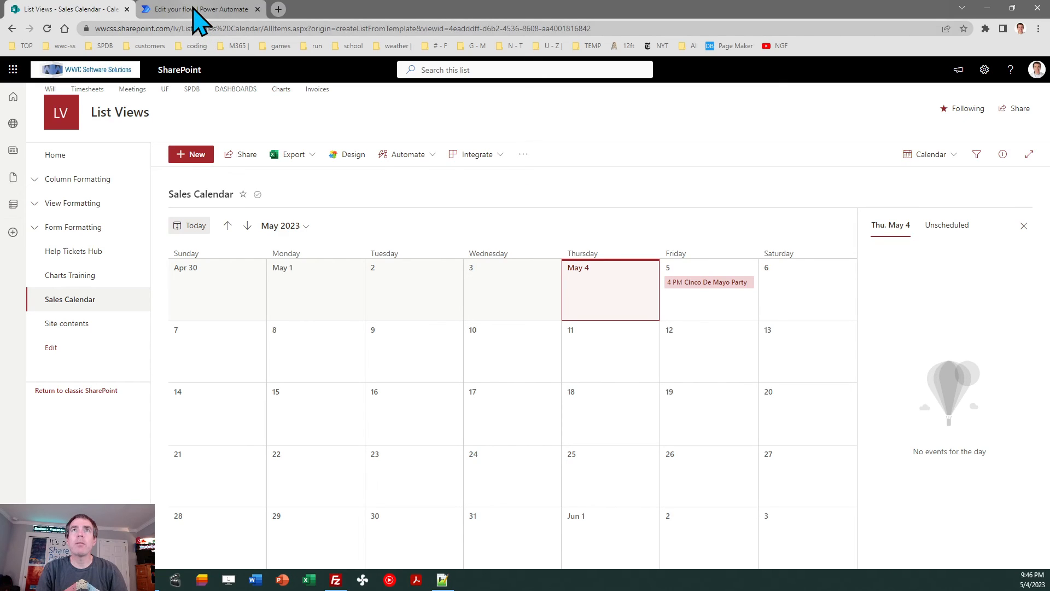
pyautogui.moveTo(193, 6)
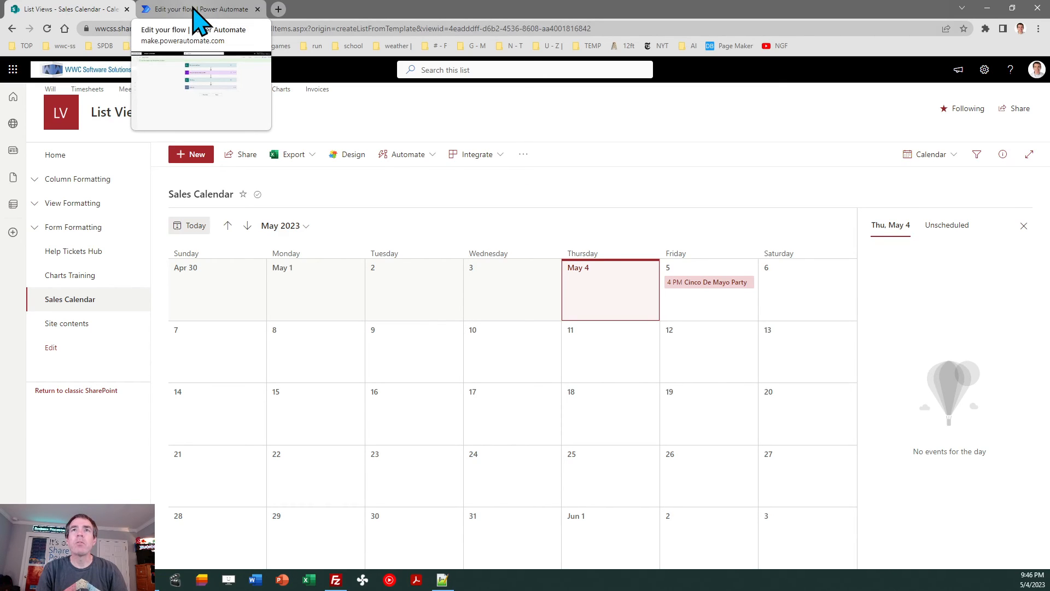
pyautogui.click(199, 16)
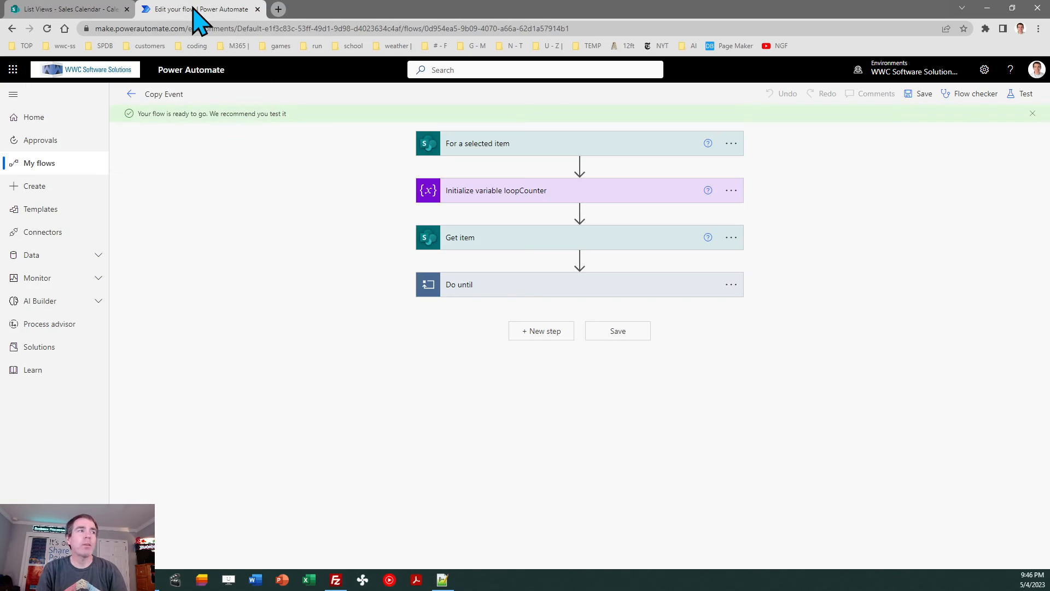